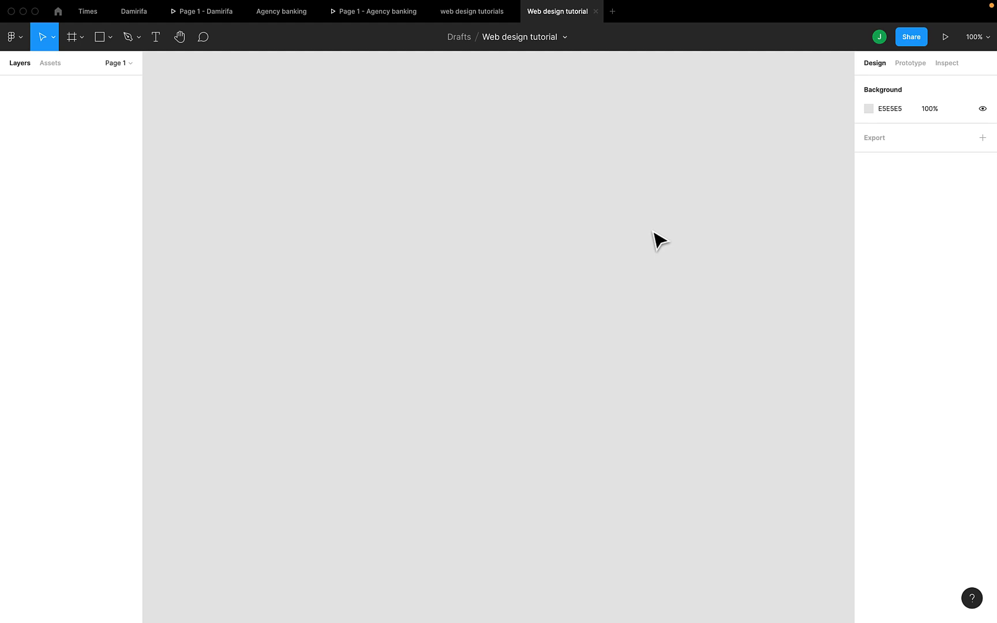
- Switch to the browser, look over the NE_Corp landing page shot on Dribbble and copy its image
key(ctrl+Right)
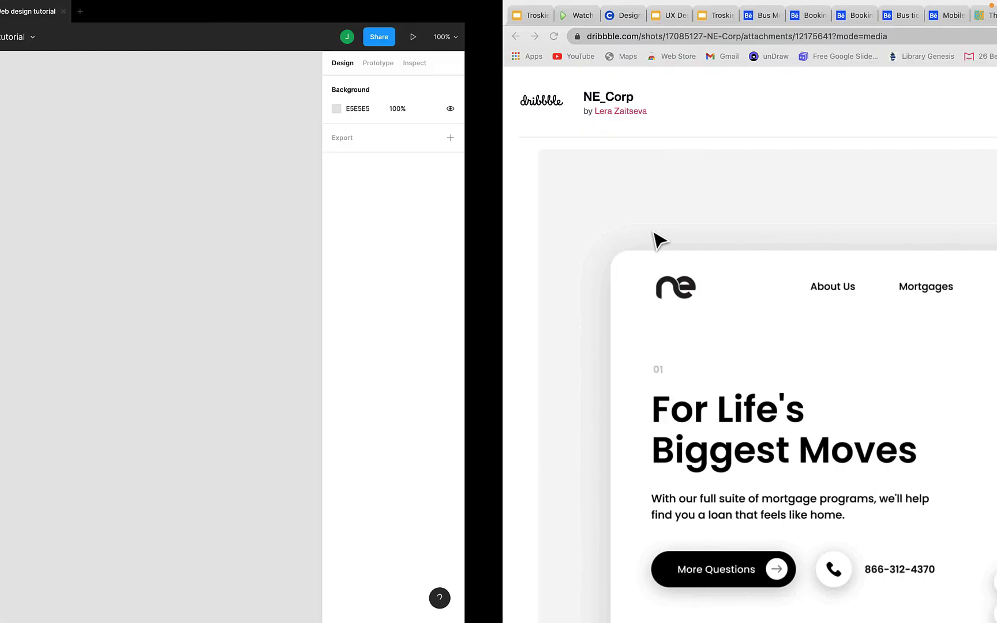
scroll(651, 228, down, 2)
scroll(652, 232, down, 2)
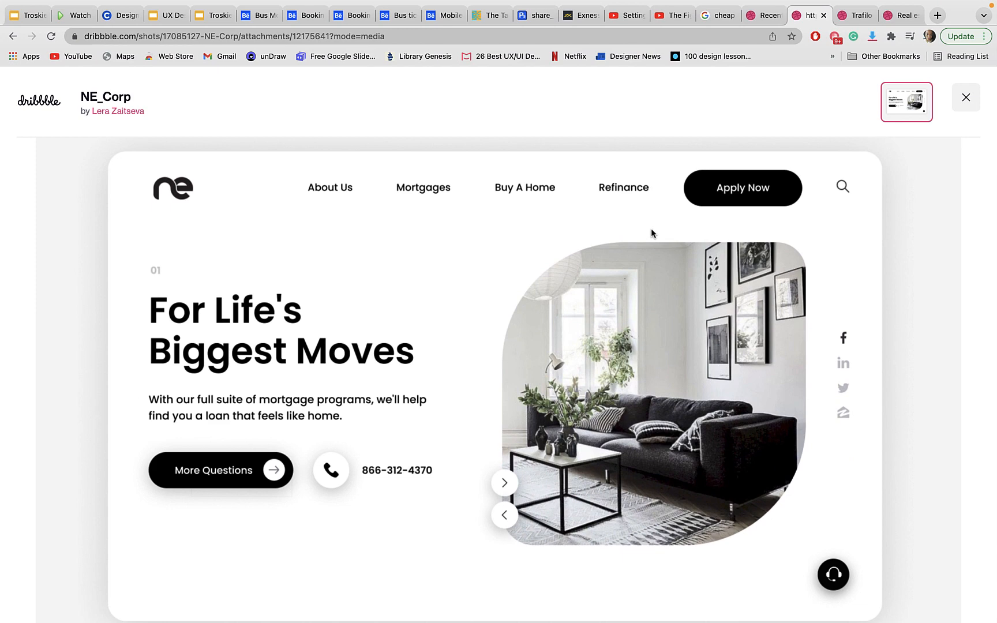
scroll(651, 233, down, 5)
scroll(651, 229, up, 5)
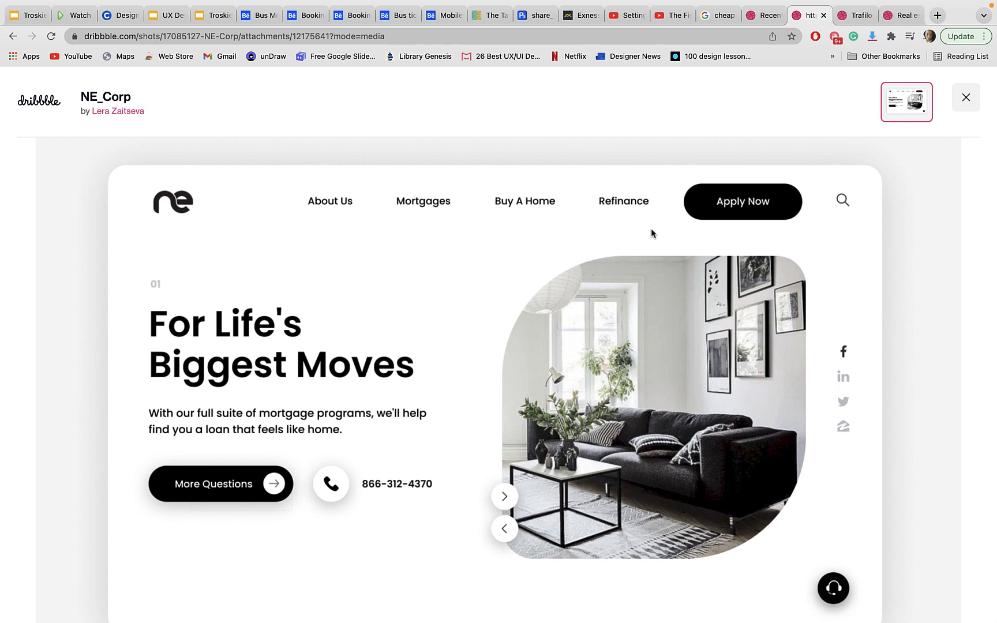
scroll(651, 232, down, 2)
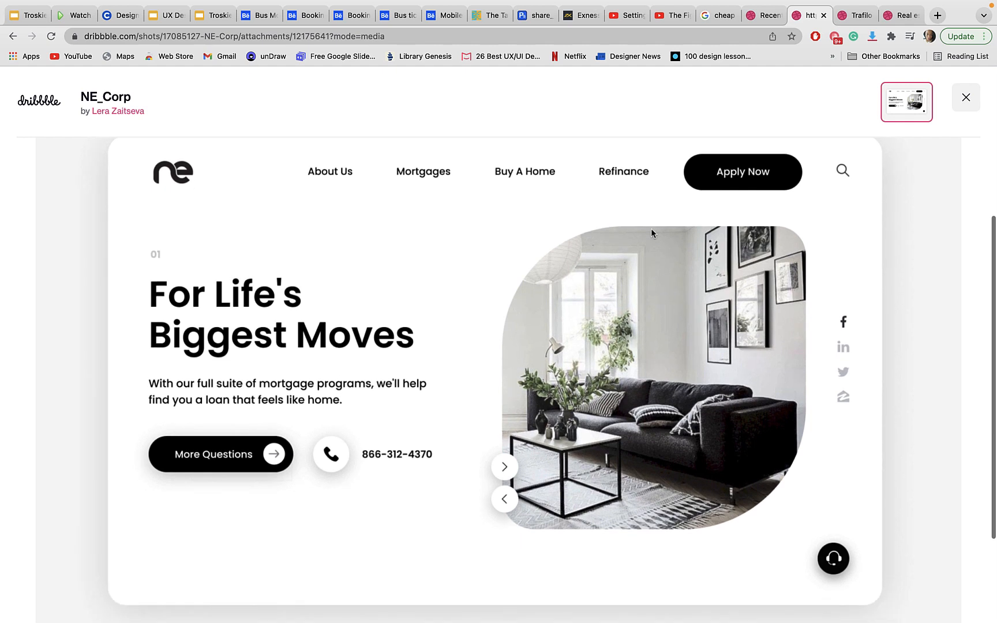
right_click(483, 264)
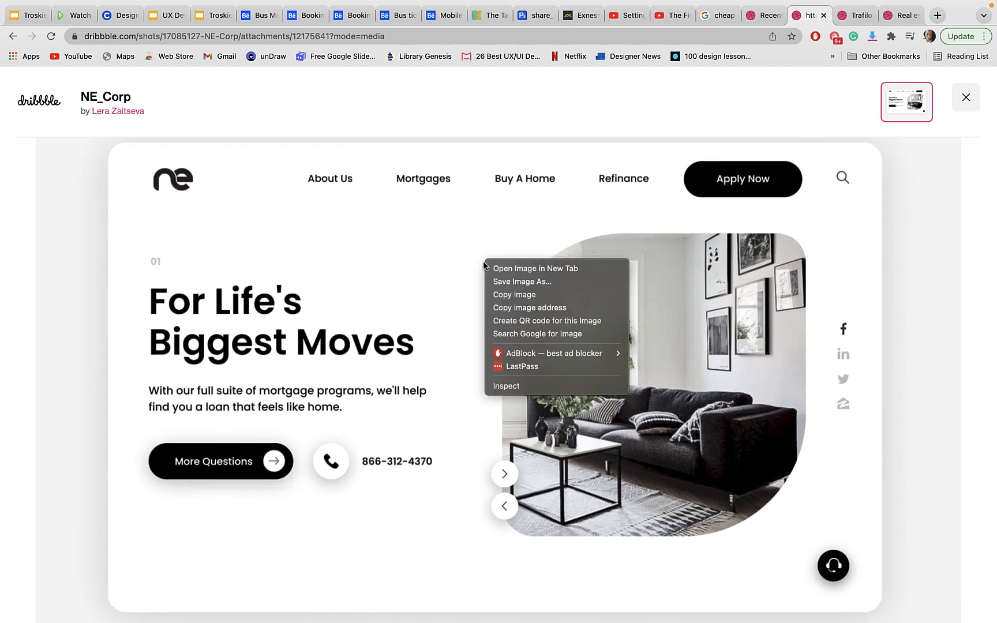
click(514, 295)
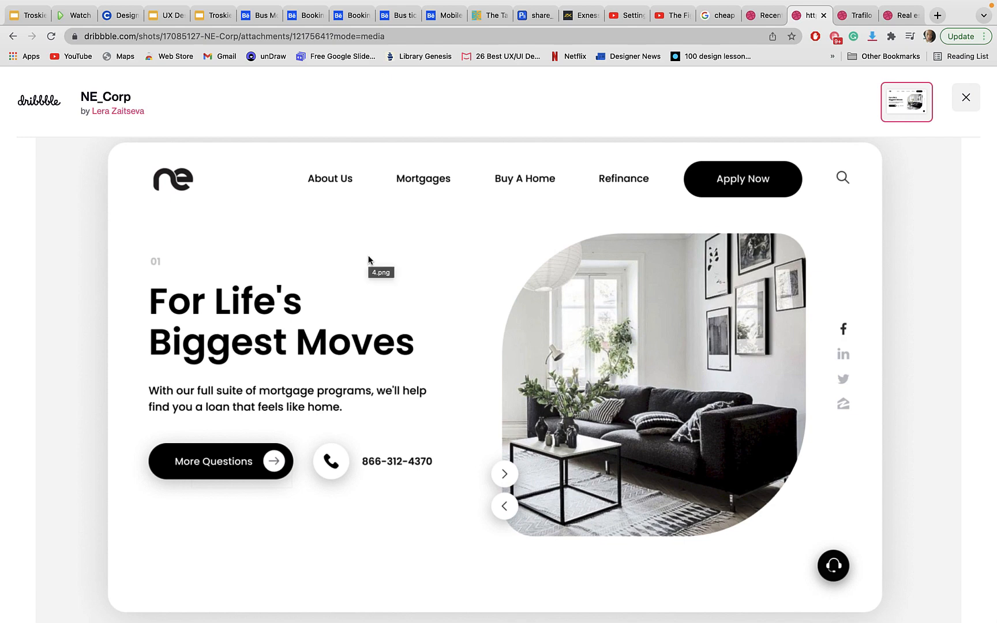
- Return to the Figma file Web design tutorial and paste the copied NE_Corp image onto the empty canvas
key(ctrl+Left)
right_click(261, 201)
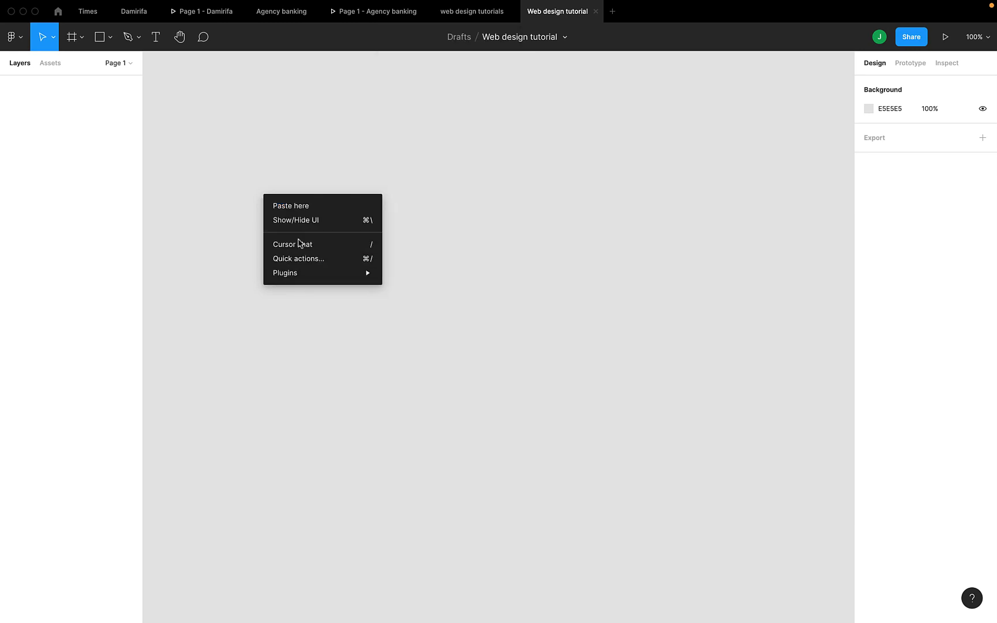
click(282, 206)
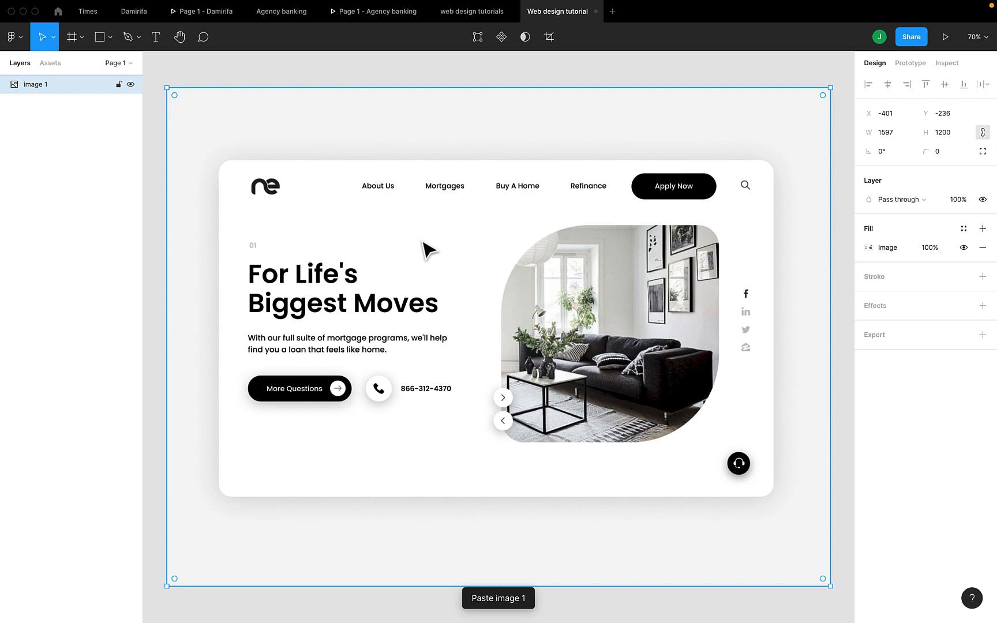
- Create a frame beside the pasted image using the Desktop preset, 1440×1024
scroll(423, 250, down, 5)
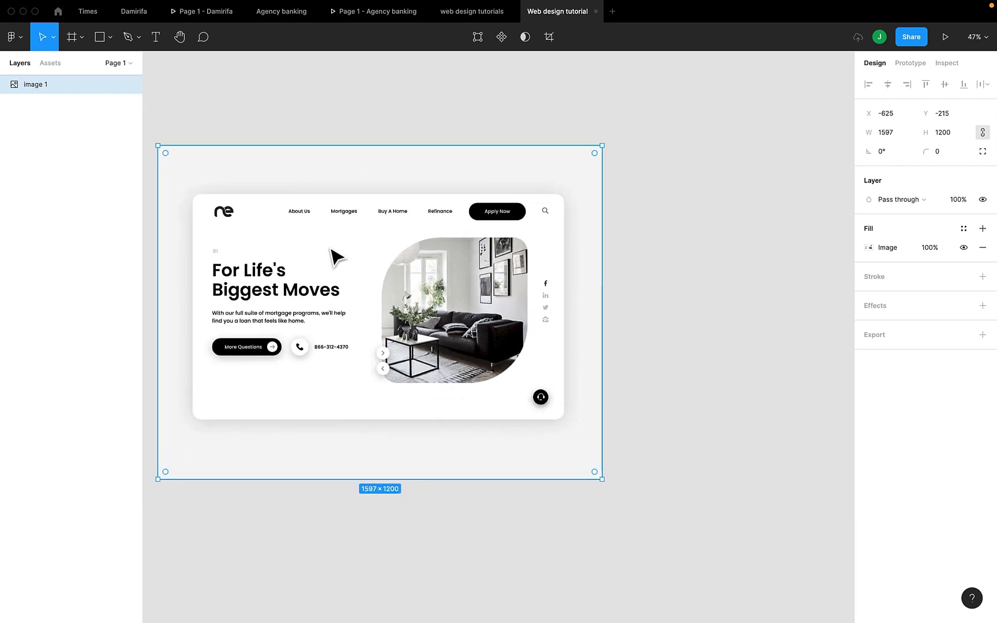
scroll(334, 254, right, 4)
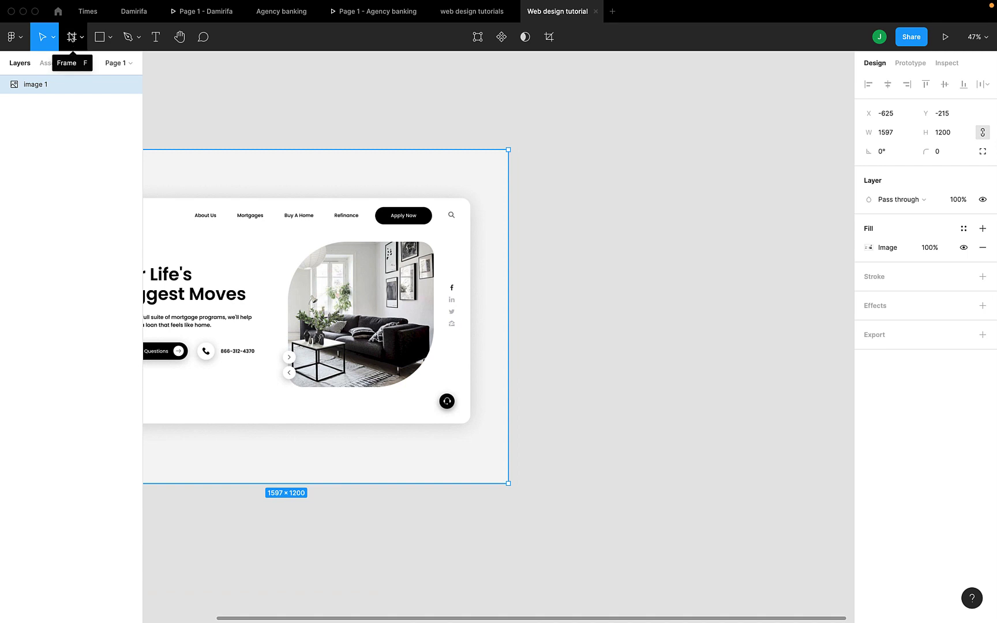
click(72, 37)
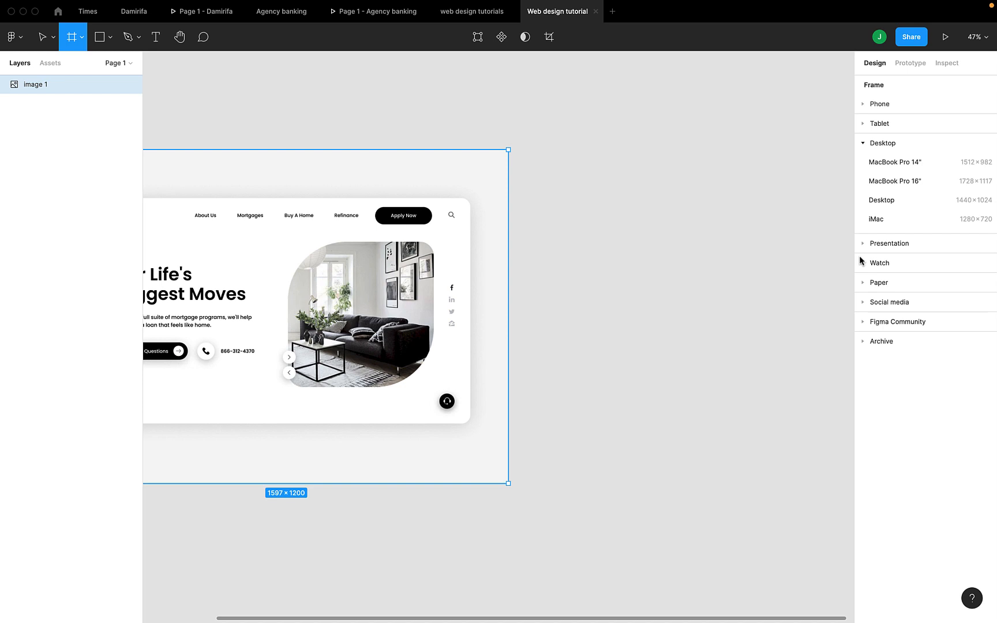
click(867, 202)
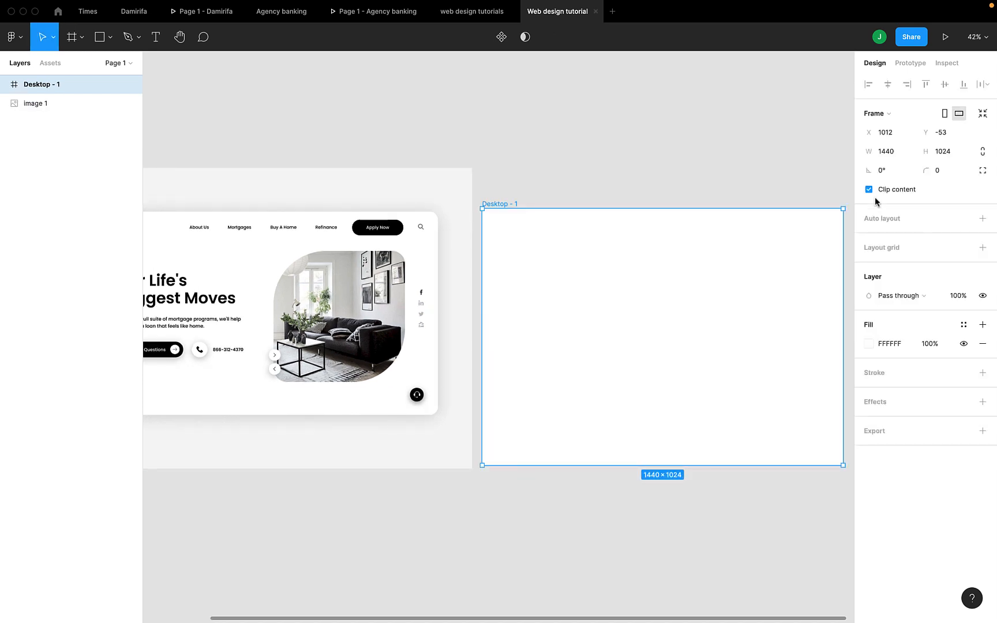
- Rename the new desktop frame as Landing page
scroll(396, 205, left, 4)
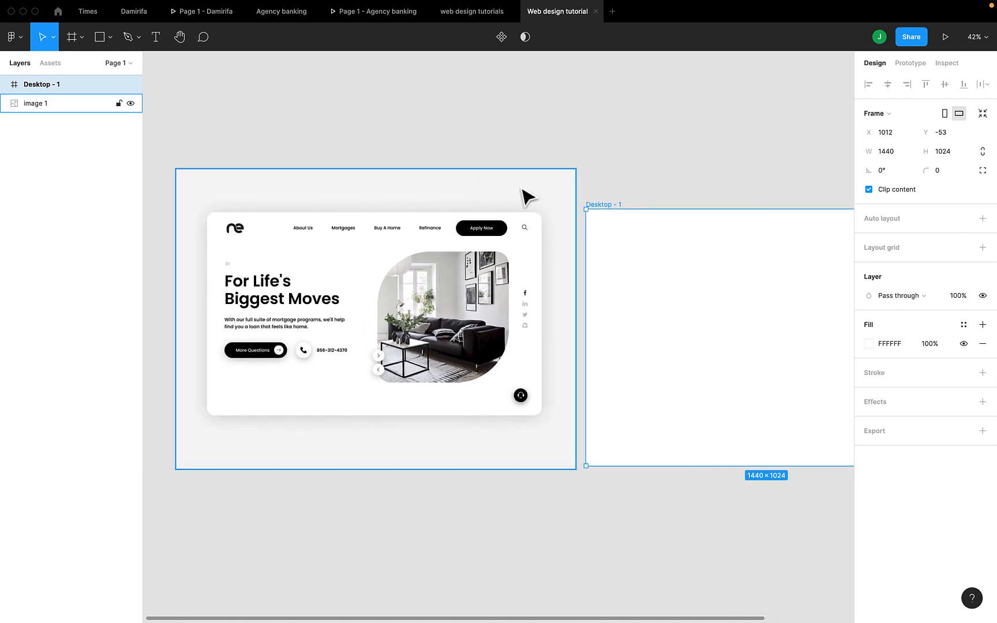
scroll(602, 214, right, 5)
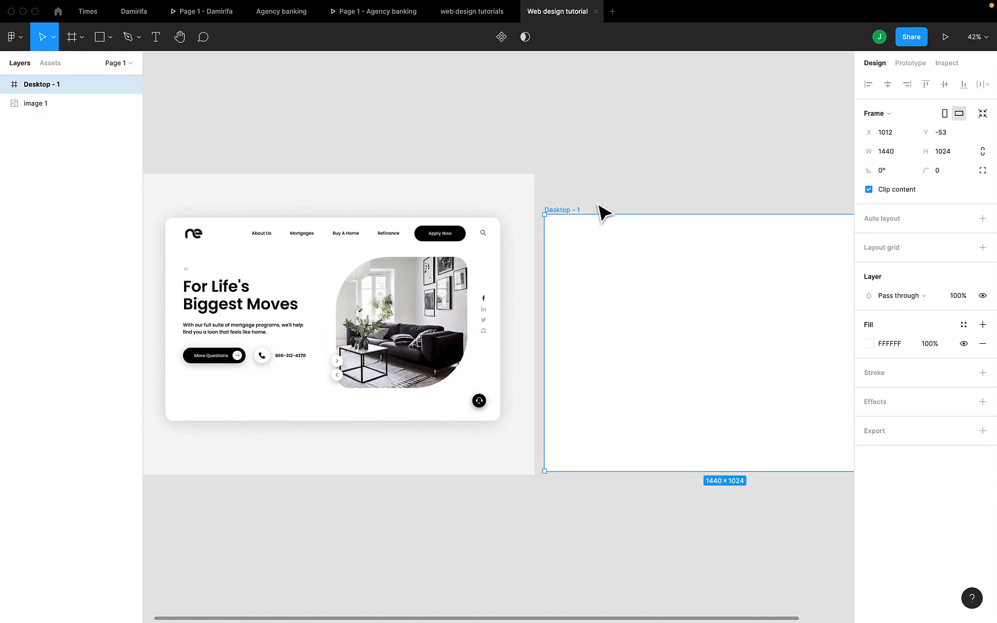
double_click(540, 217)
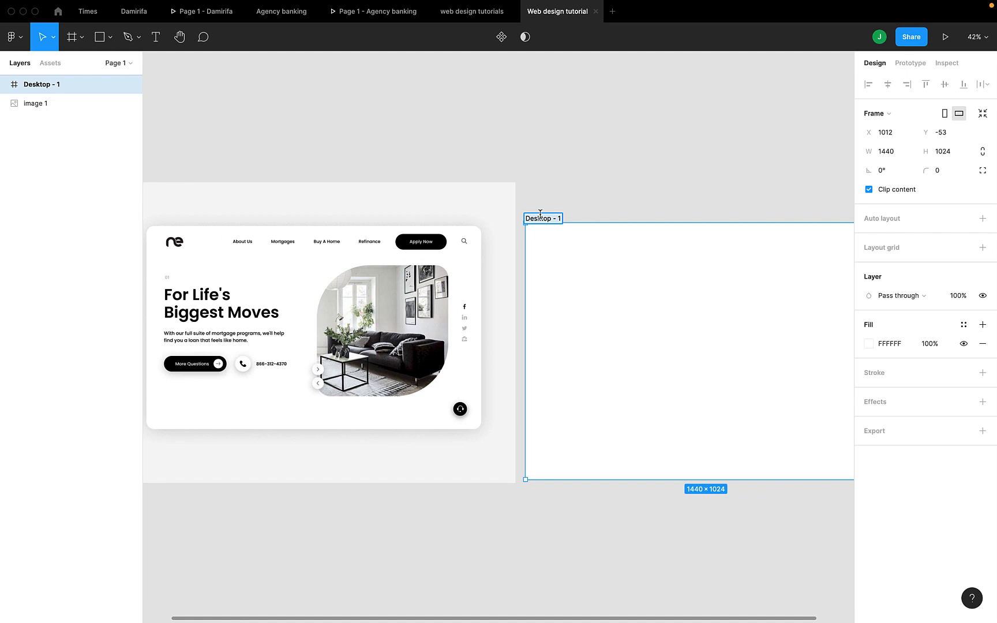
text(Landing page)
key(Return)
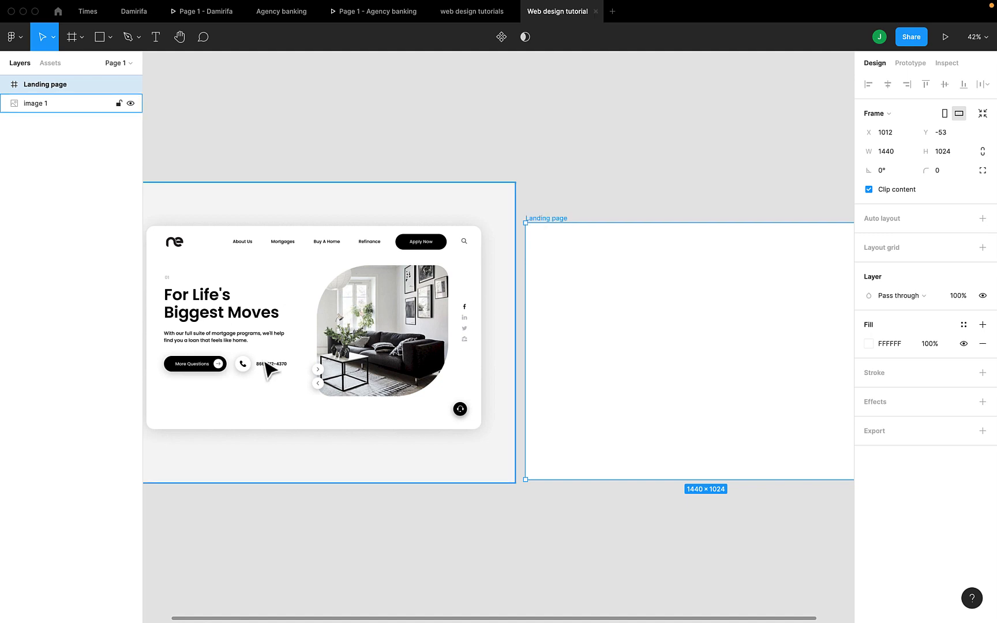
- Add a layout grid to the Landing page frame and change its type from grid to columns
scroll(357, 341, right, 2)
scroll(364, 349, down, 4)
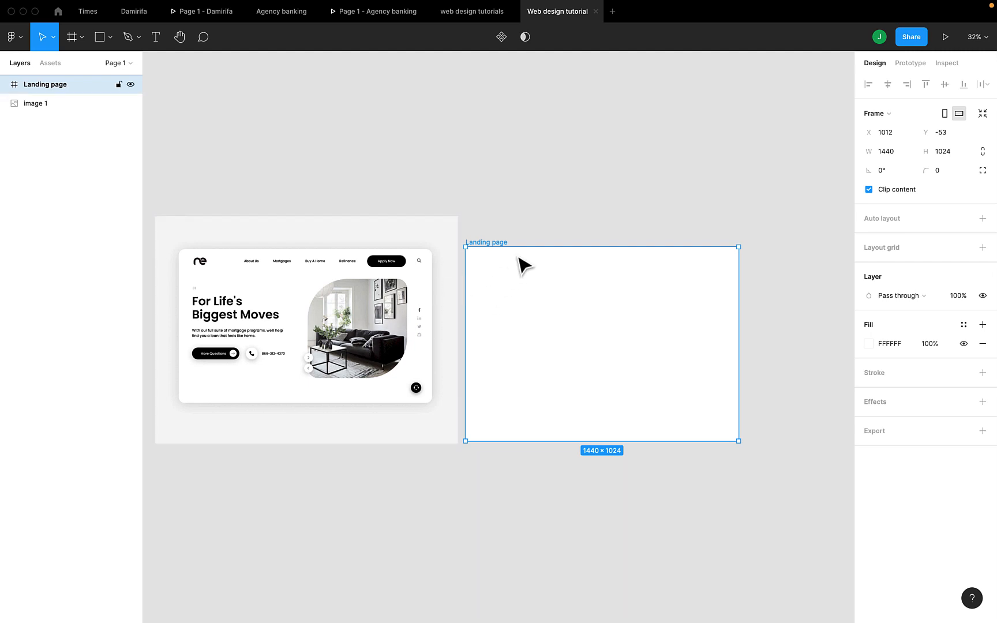
click(983, 248)
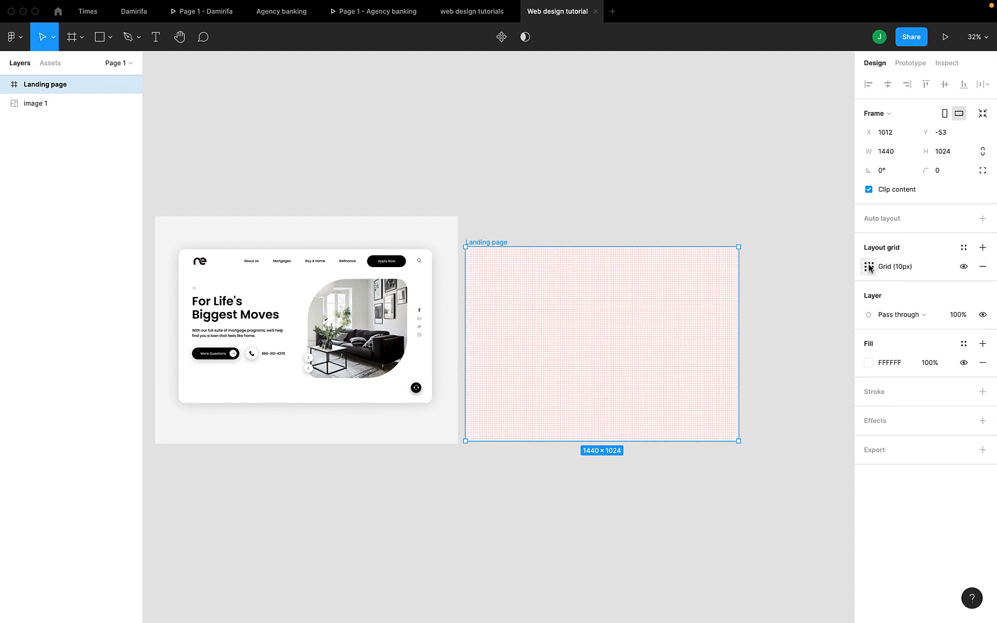
click(866, 269)
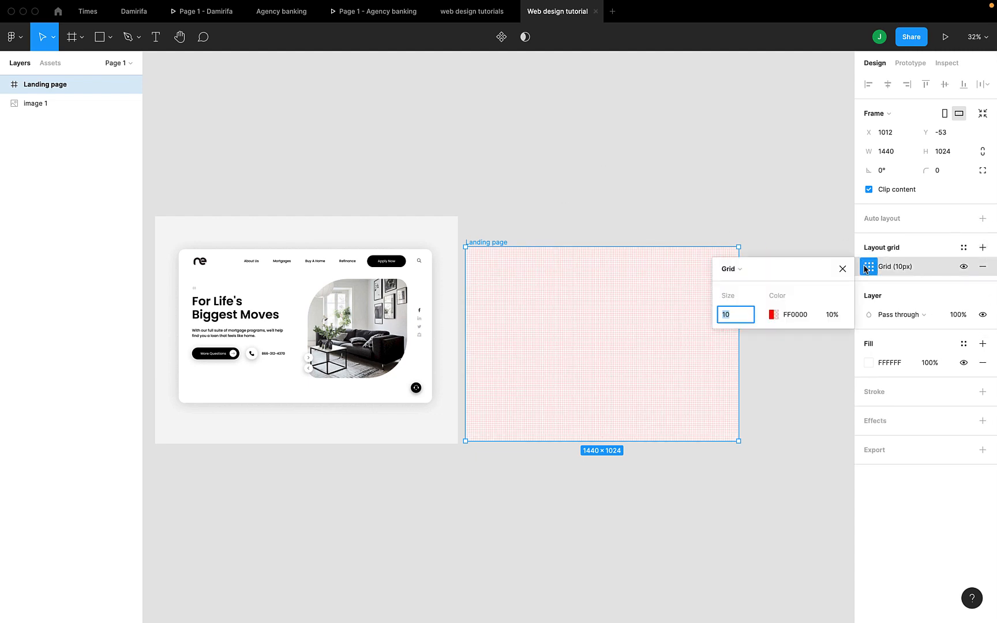
click(741, 270)
click(747, 283)
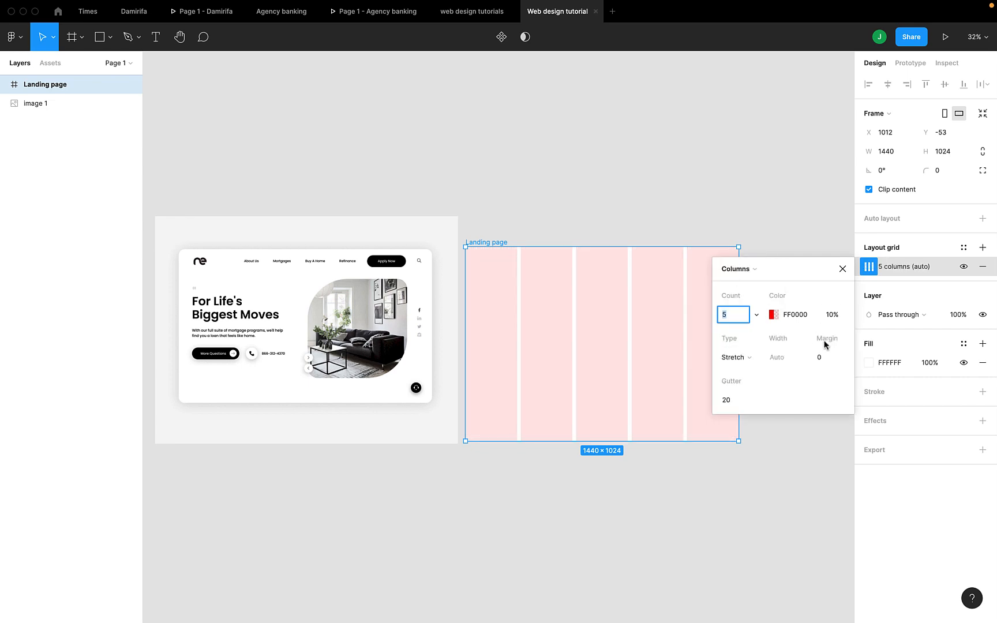
- Set the margin of the Landing page column grid to 80 and close the grid settings
click(830, 359)
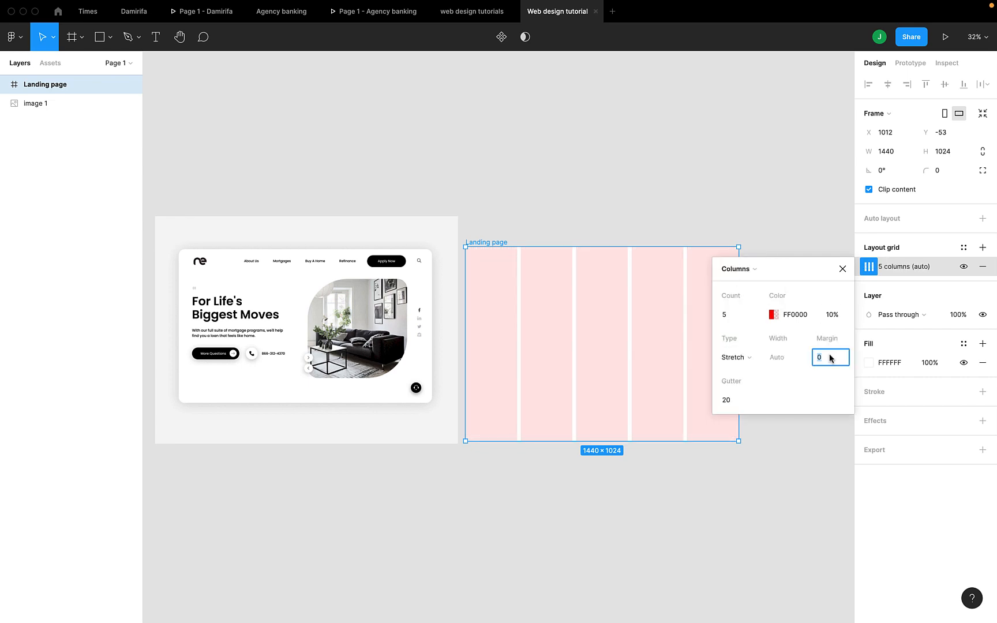
text(80)
key(Return)
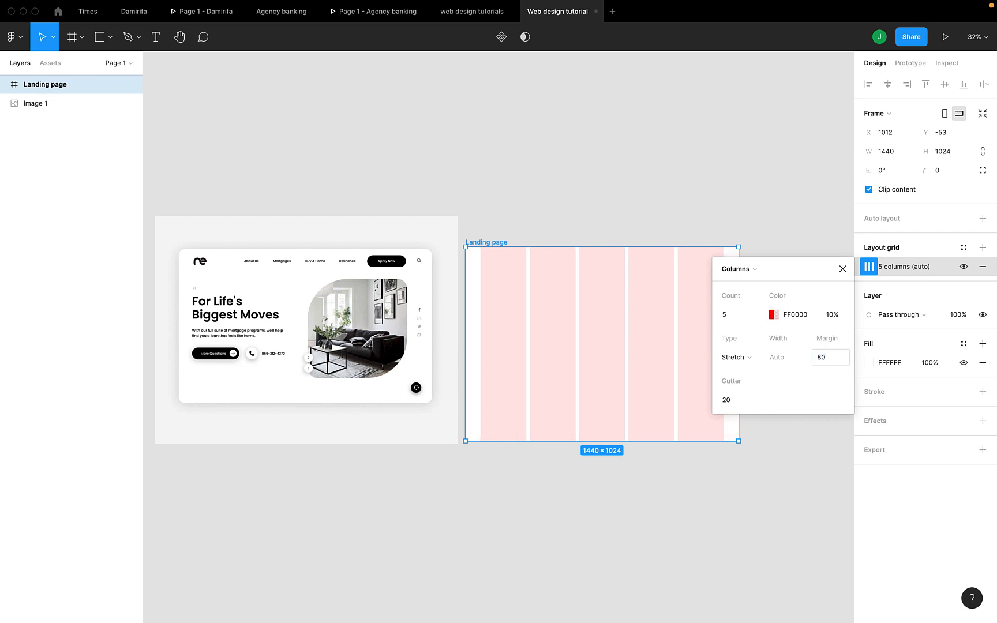
click(842, 270)
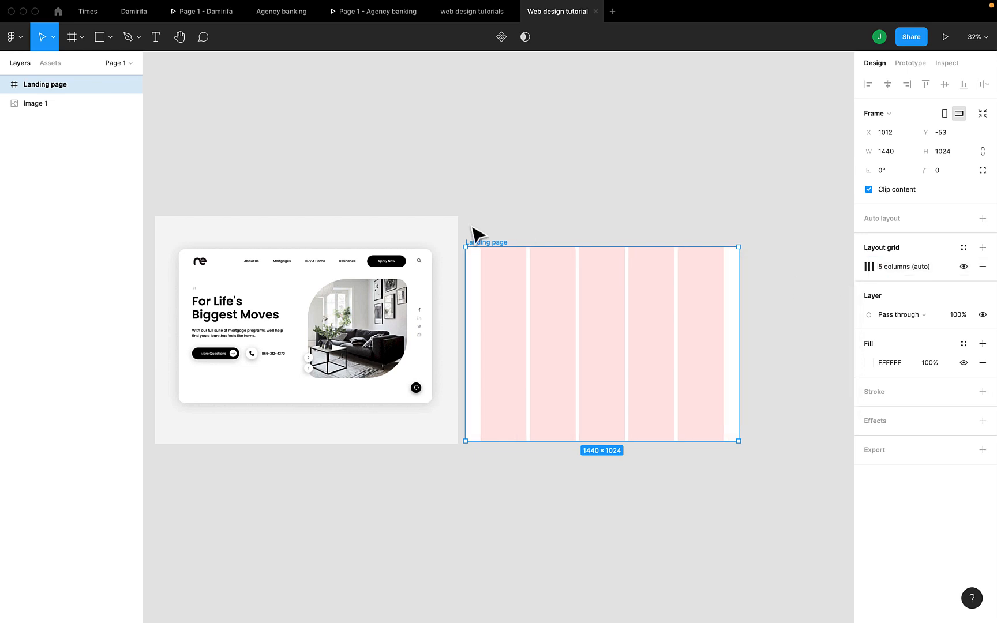
- Lower the opacity of the column grid's colour on the Landing page frame and close the grid settings
click(868, 266)
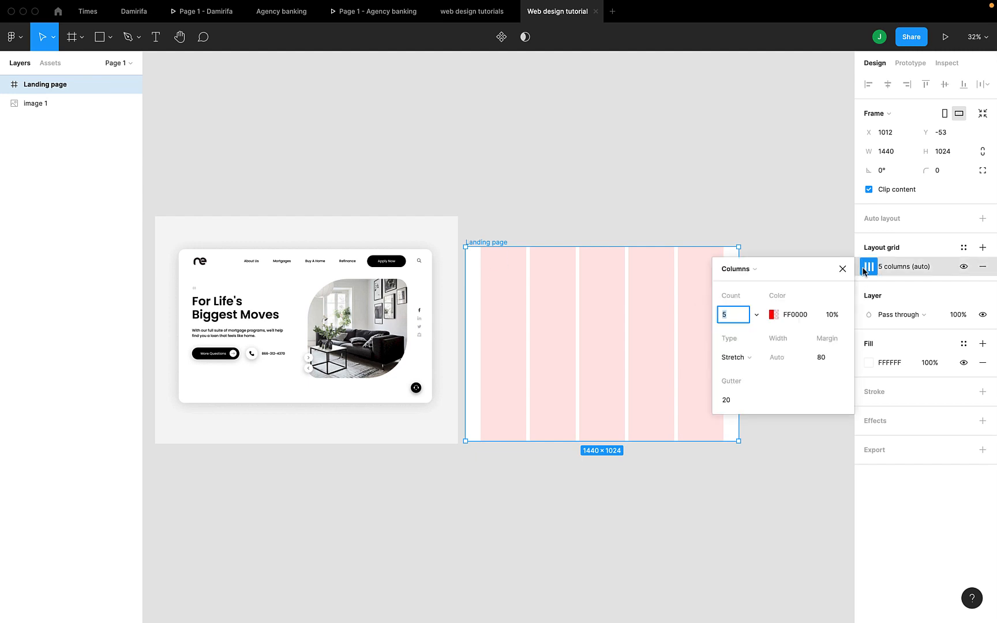
click(833, 317)
text(4)
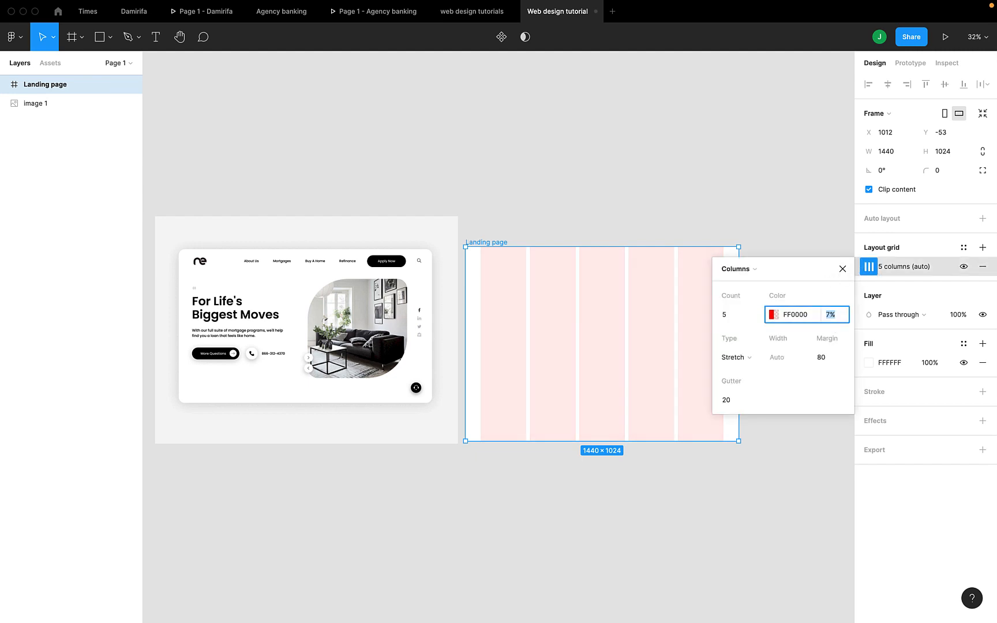
key(Return)
click(843, 269)
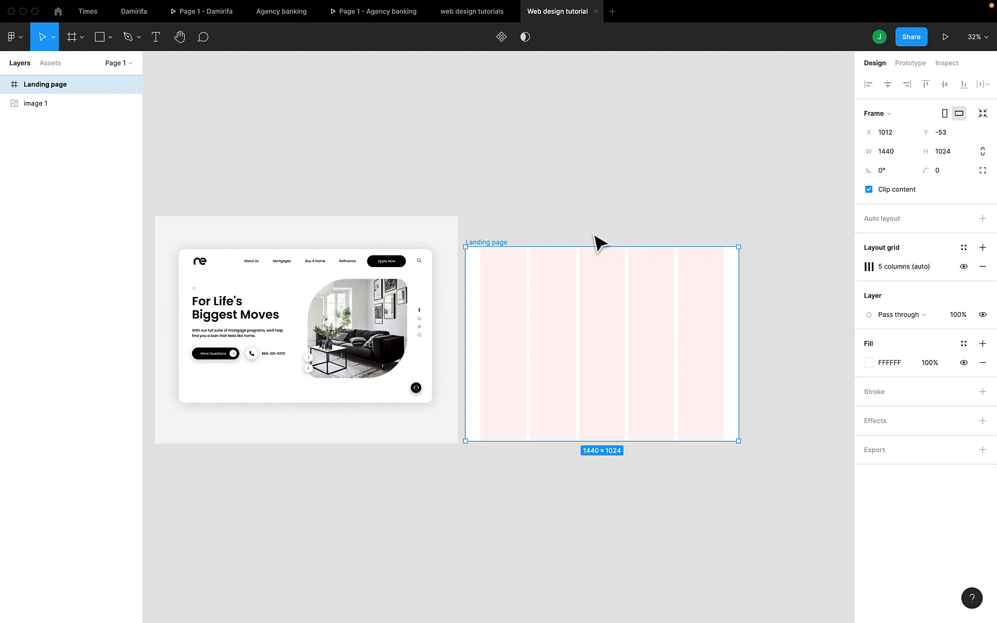
- Examine the layout of the reference image up close, including its navigation bar, headline, buttons and photo, and compare it with the Landing page frame
scroll(598, 240, up, 3)
scroll(597, 240, left, 5)
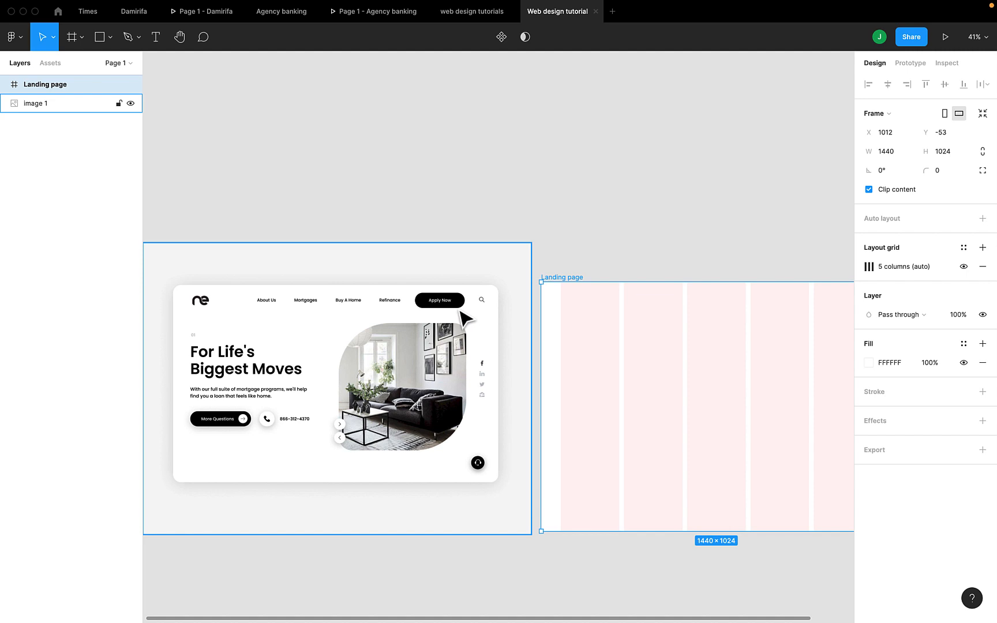
scroll(462, 314, up, 5)
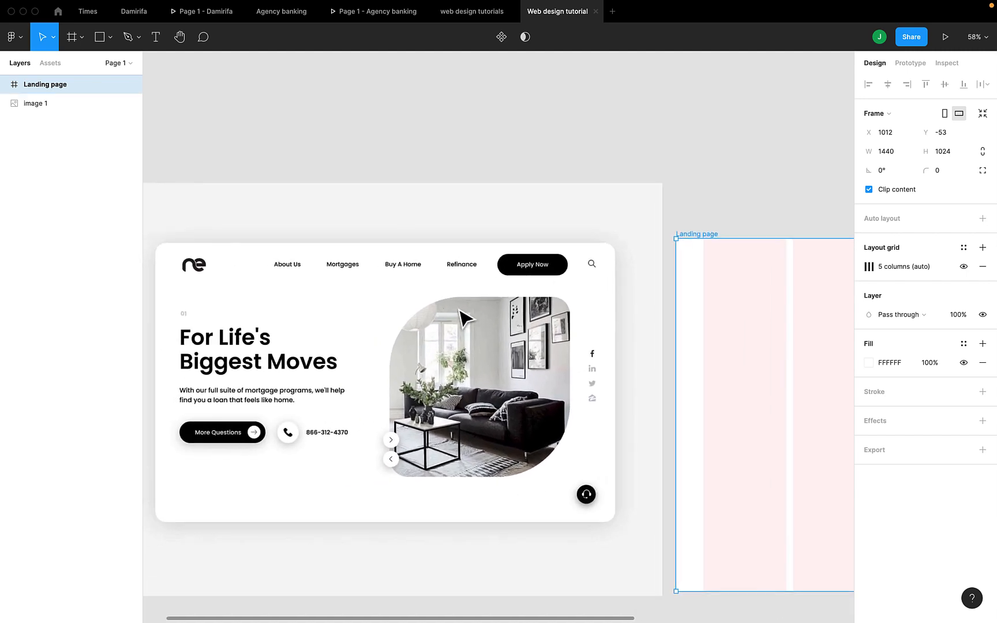
scroll(460, 312, up, 3)
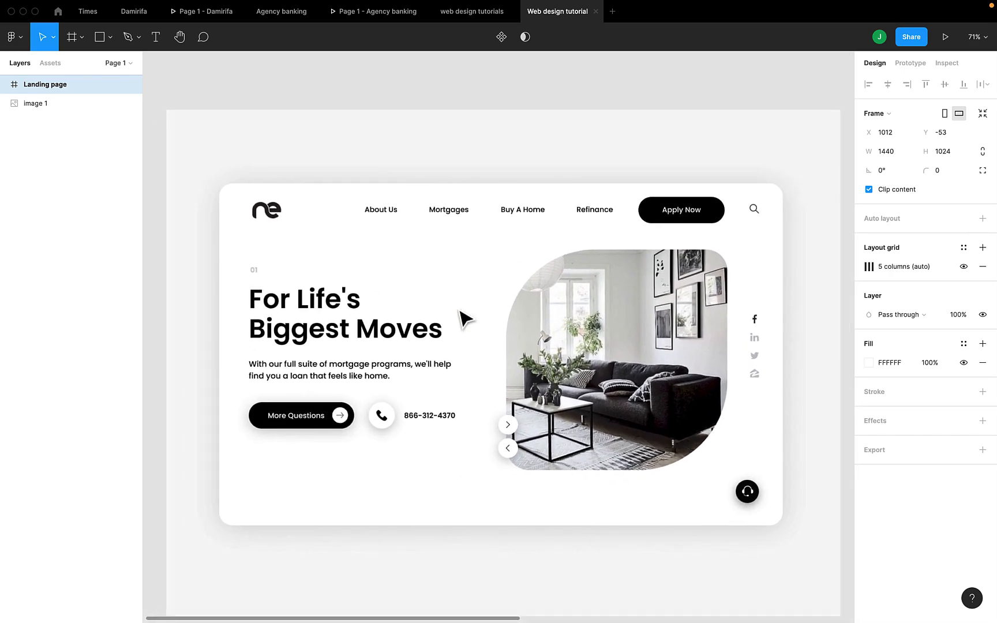
scroll(461, 312, up, 4)
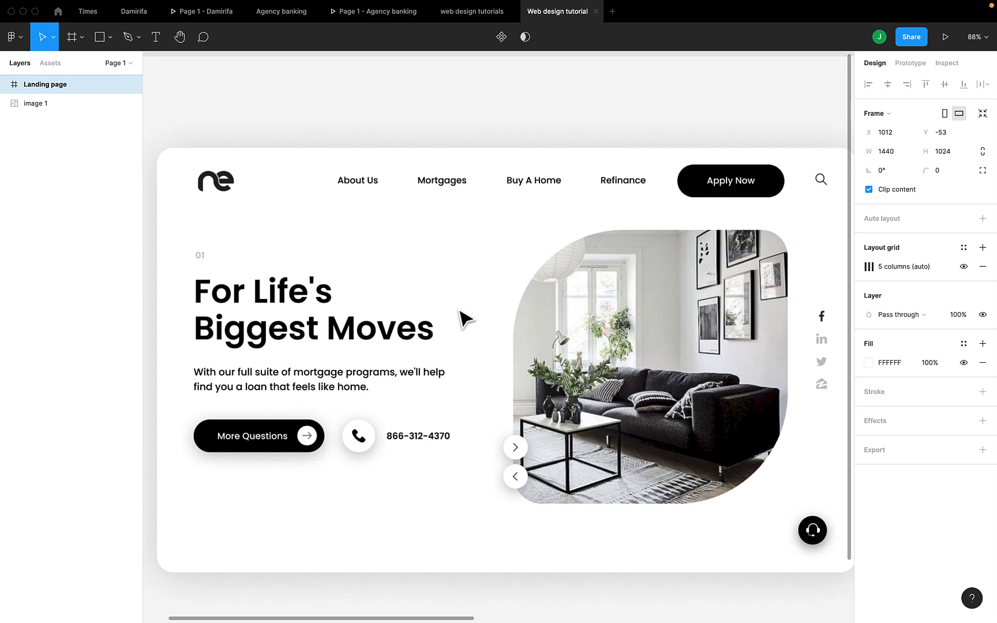
scroll(465, 318, down, 4)
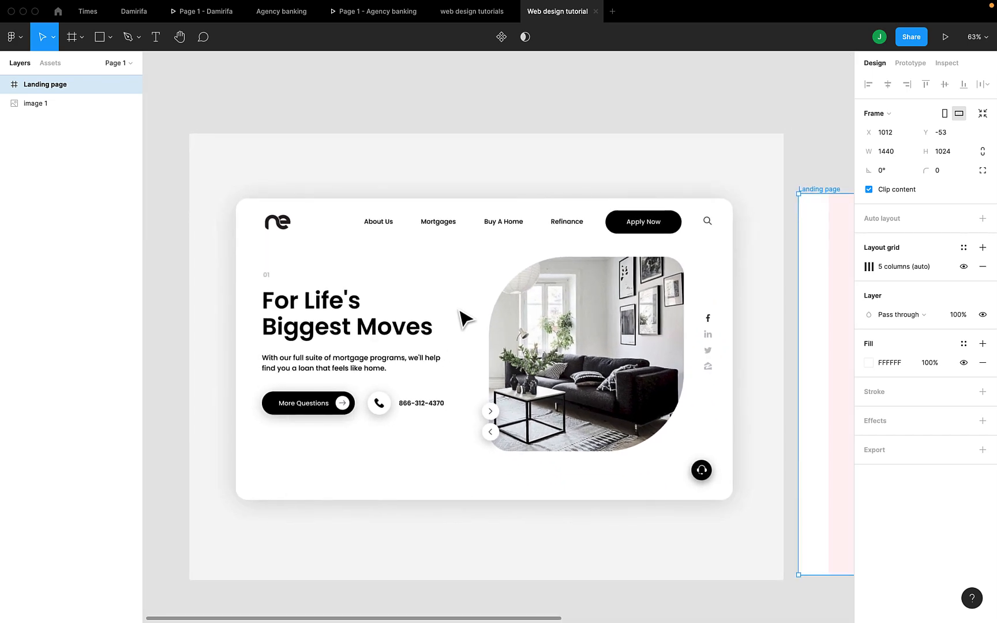
scroll(465, 318, right, 3)
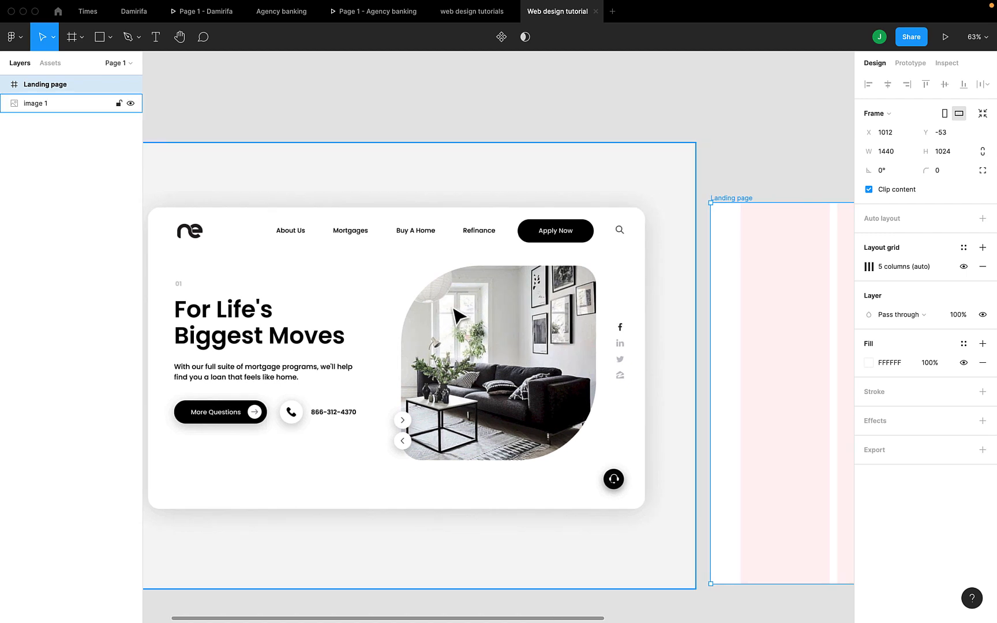
scroll(453, 309, down, 3)
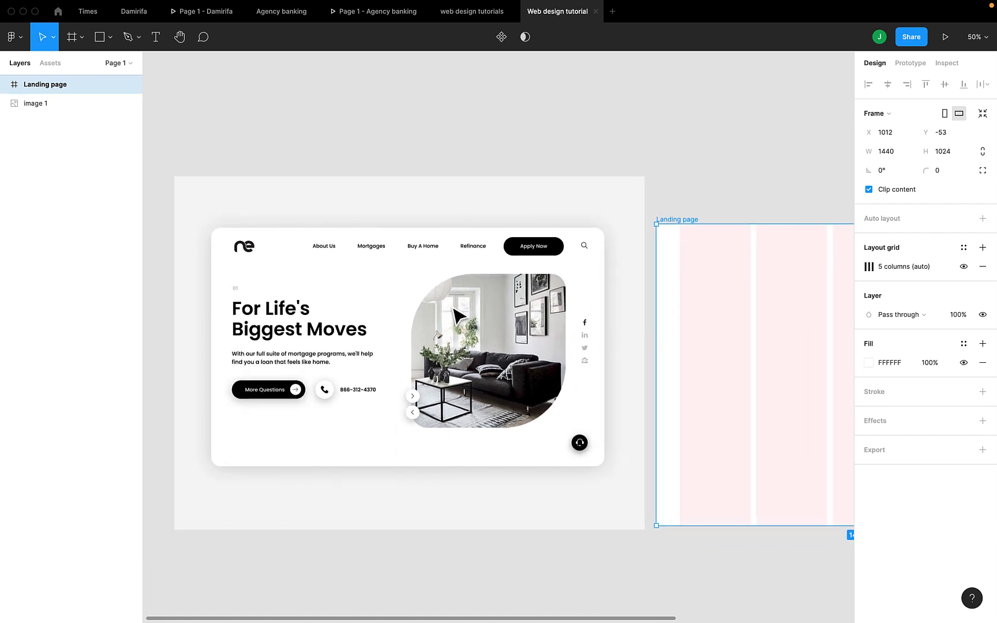
scroll(453, 310, down, 3)
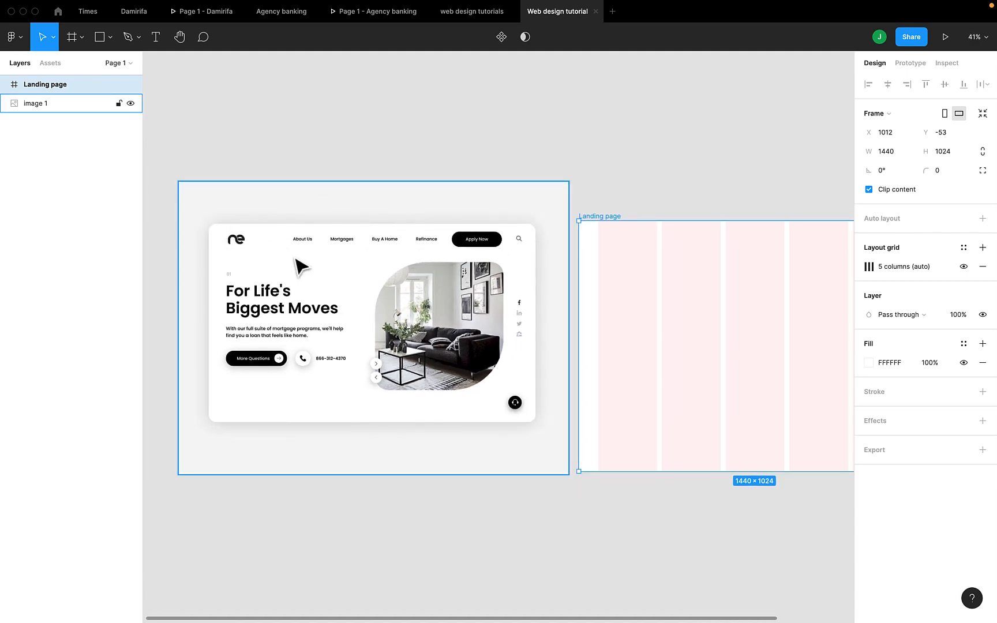
scroll(239, 251, up, 4)
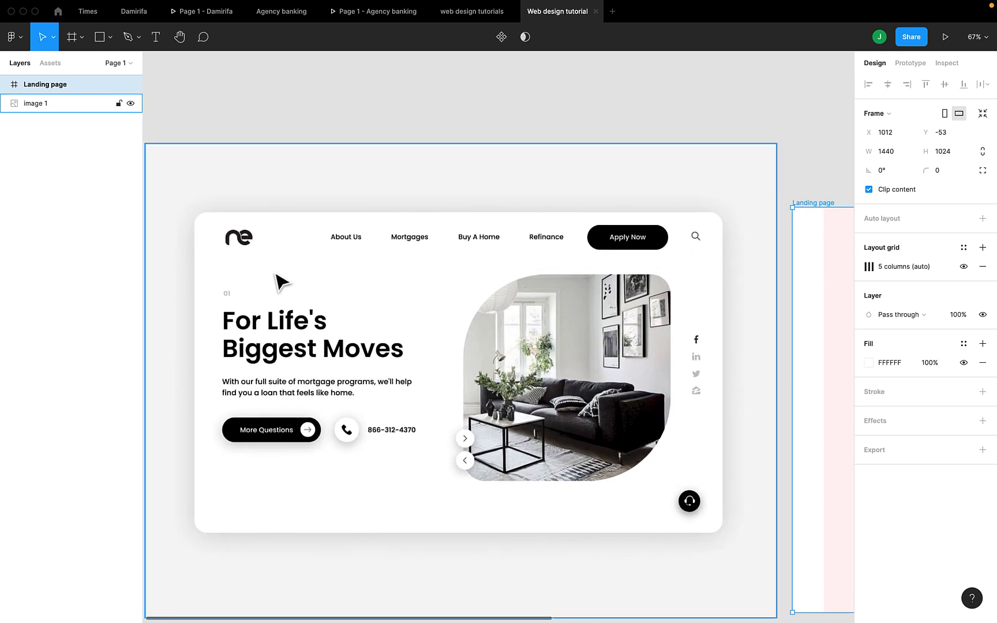
- Add the text "NE" near the upper-left corner of the Landing page frame, at the start of the first grid column
scroll(340, 254, right, 3)
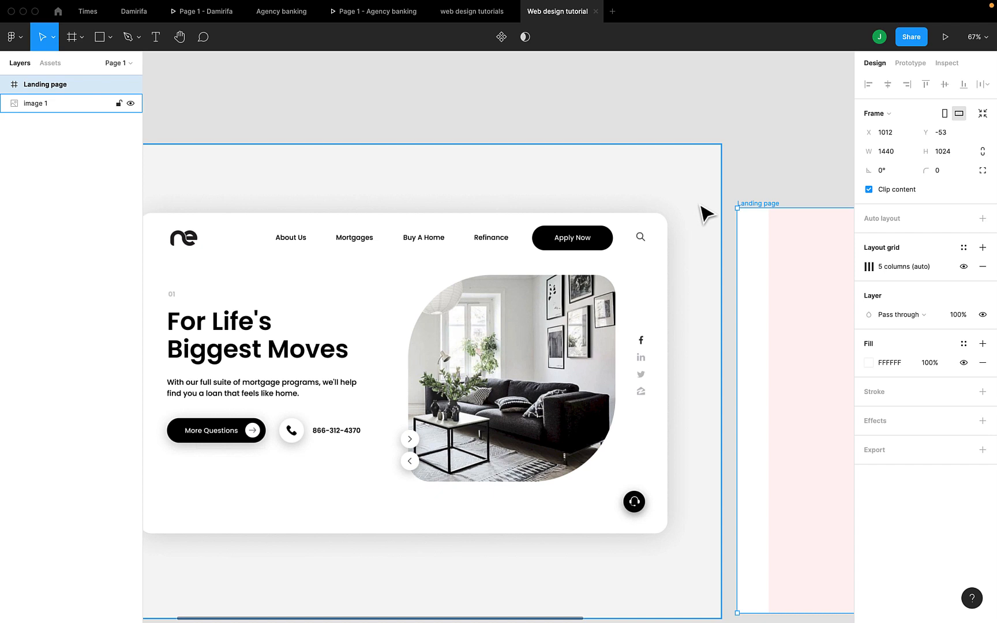
scroll(705, 214, right, 2)
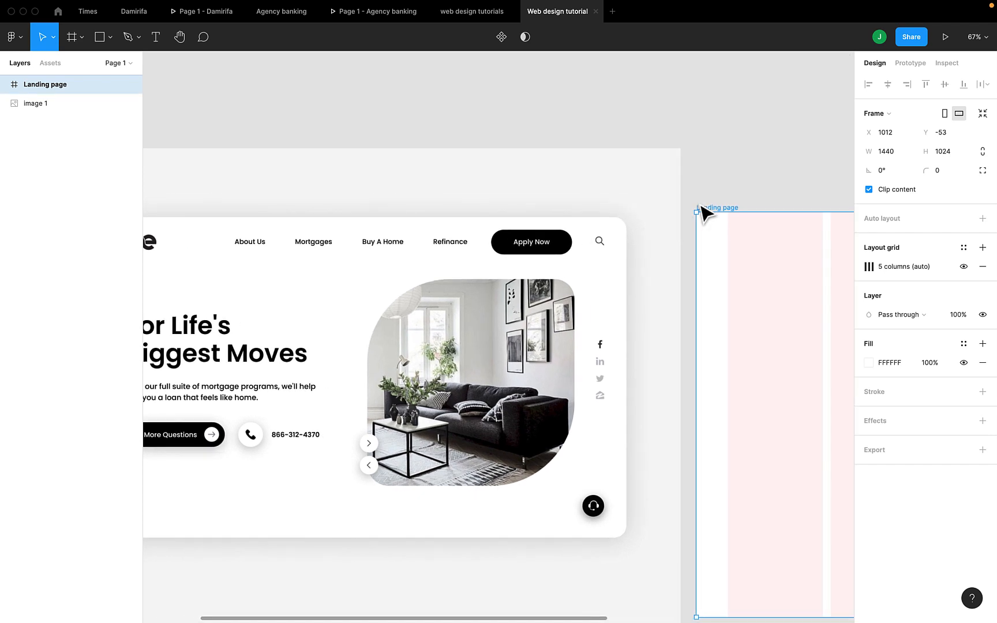
scroll(705, 213, down, 5)
scroll(703, 212, right, 4)
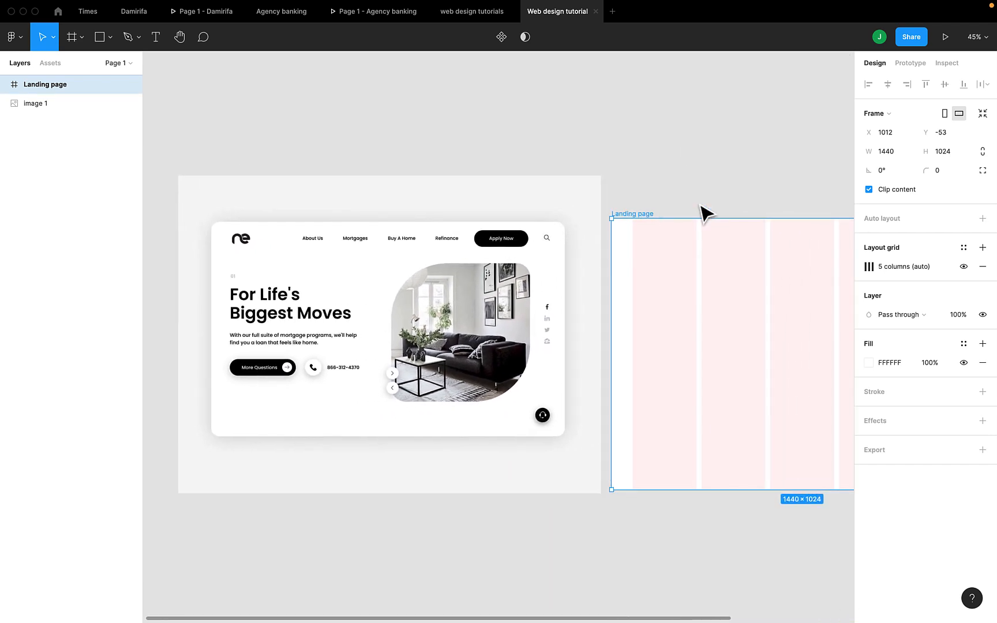
click(155, 38)
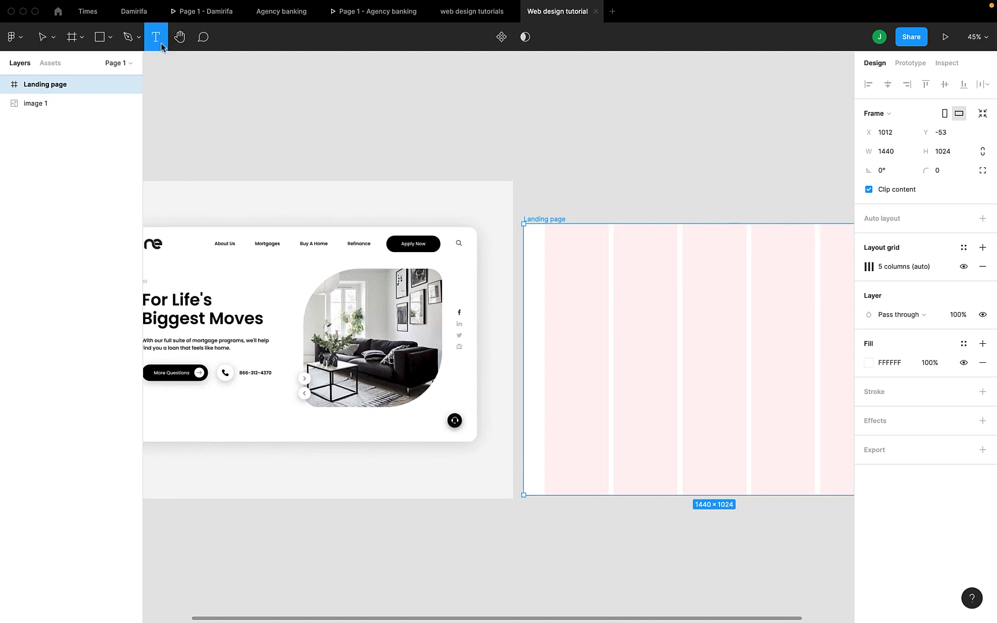
click(546, 240)
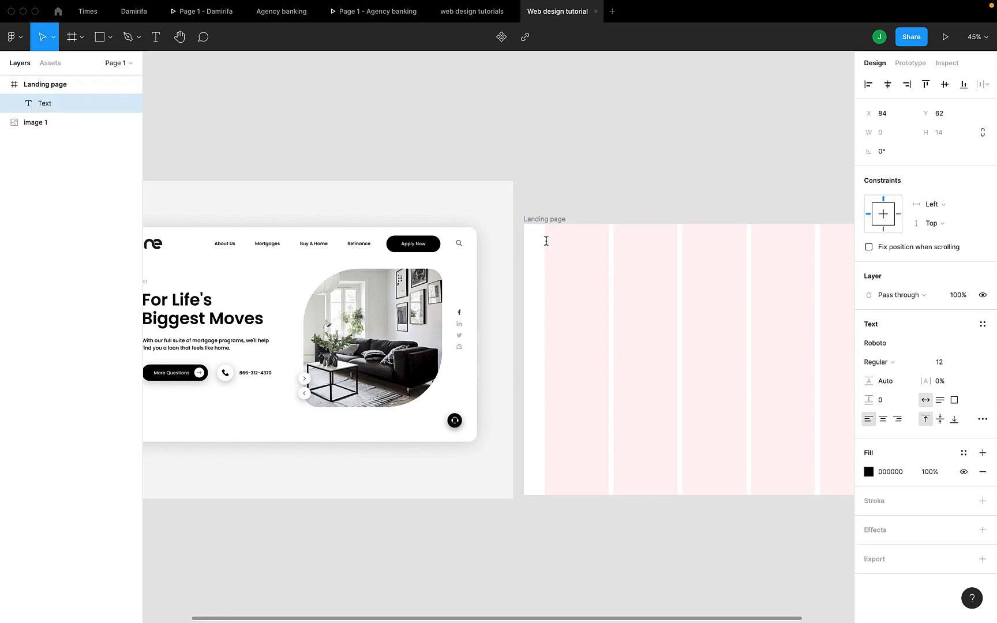
scroll(546, 241, up, 1)
scroll(546, 240, up, 5)
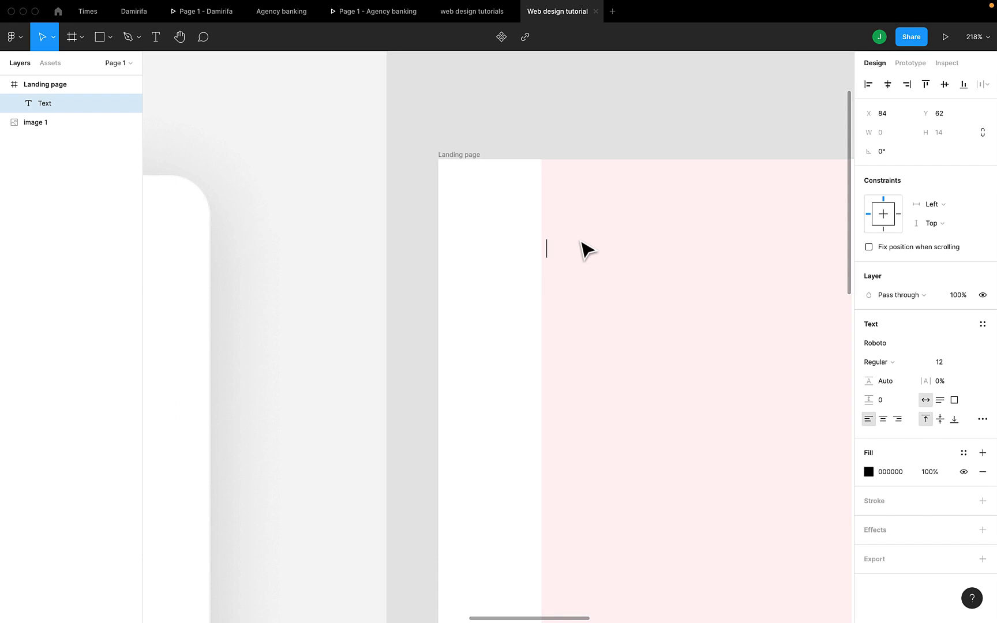
scroll(589, 247, down, 5)
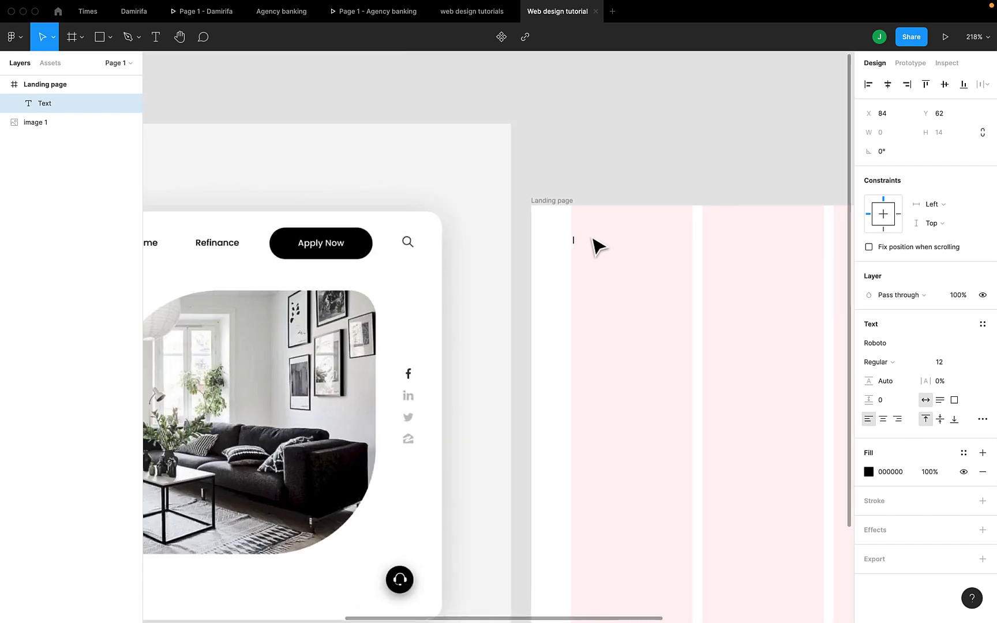
scroll(594, 238, up, 3)
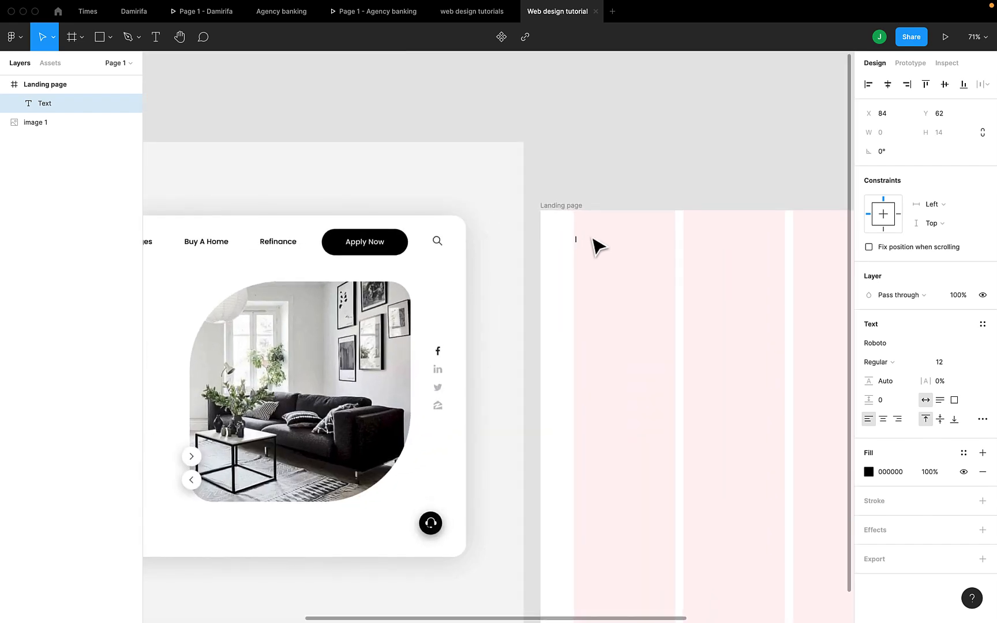
text(NE)
key(Escape)
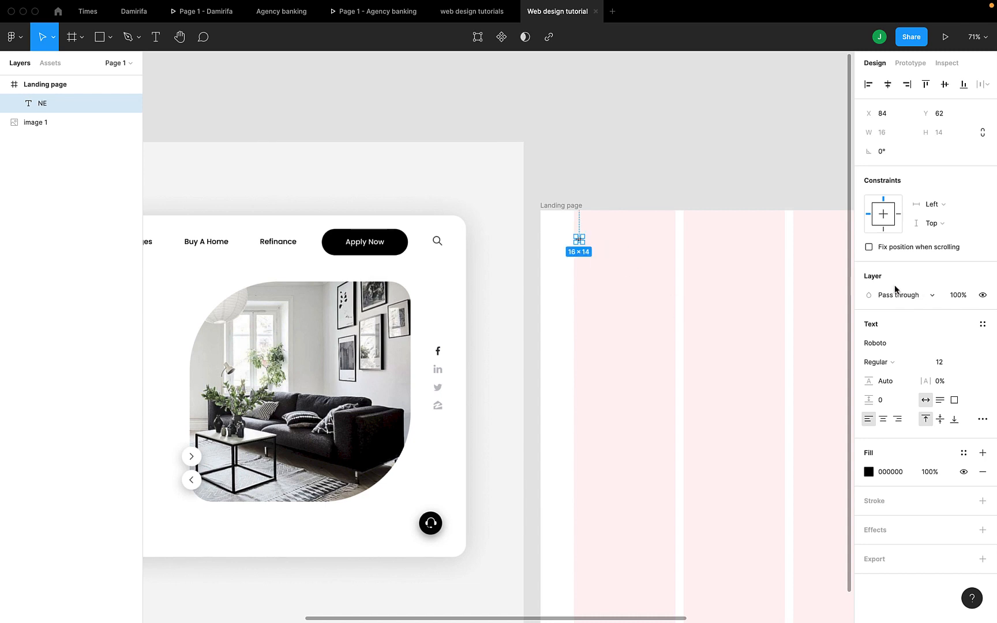
- Set the font of the NE text to Viaoda Libre
click(943, 345)
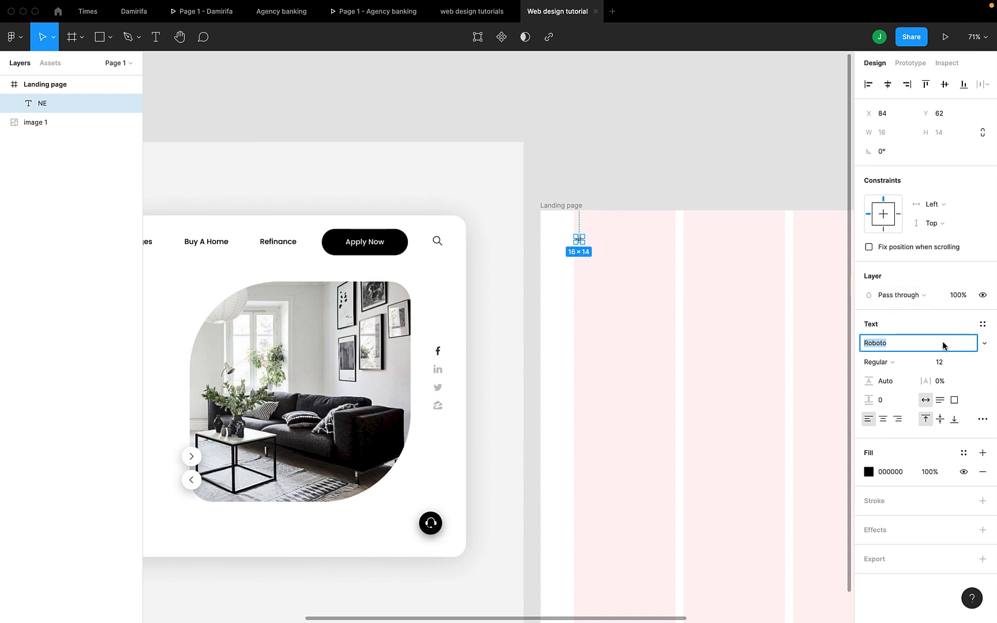
text(Vil)
key(BackSpace)
key(BackSpace)
key(Return)
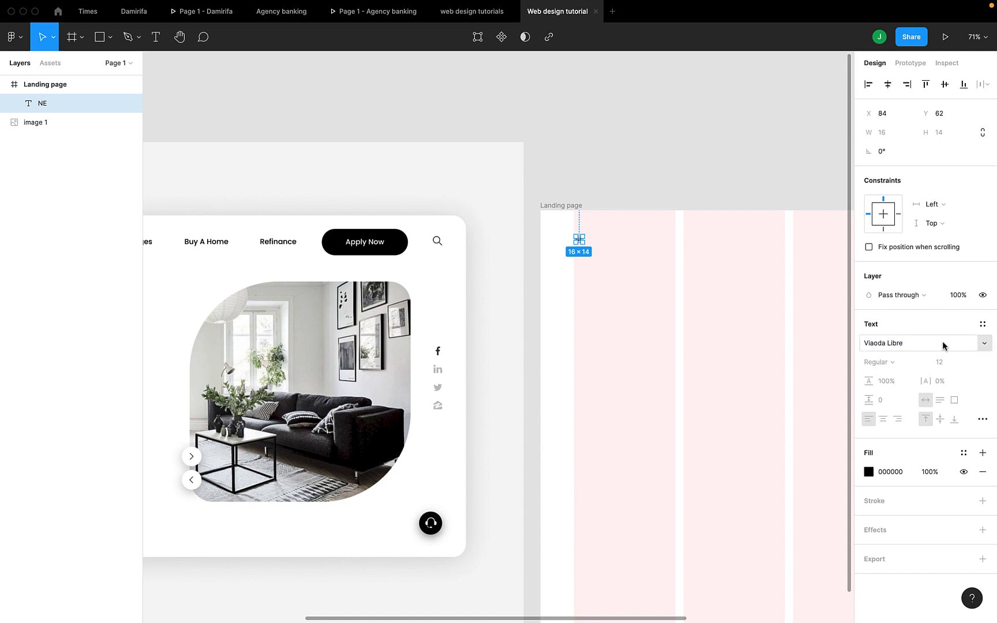
- Enlarge the NE text by setting its font size to 30 and increasing it to 40
click(957, 364)
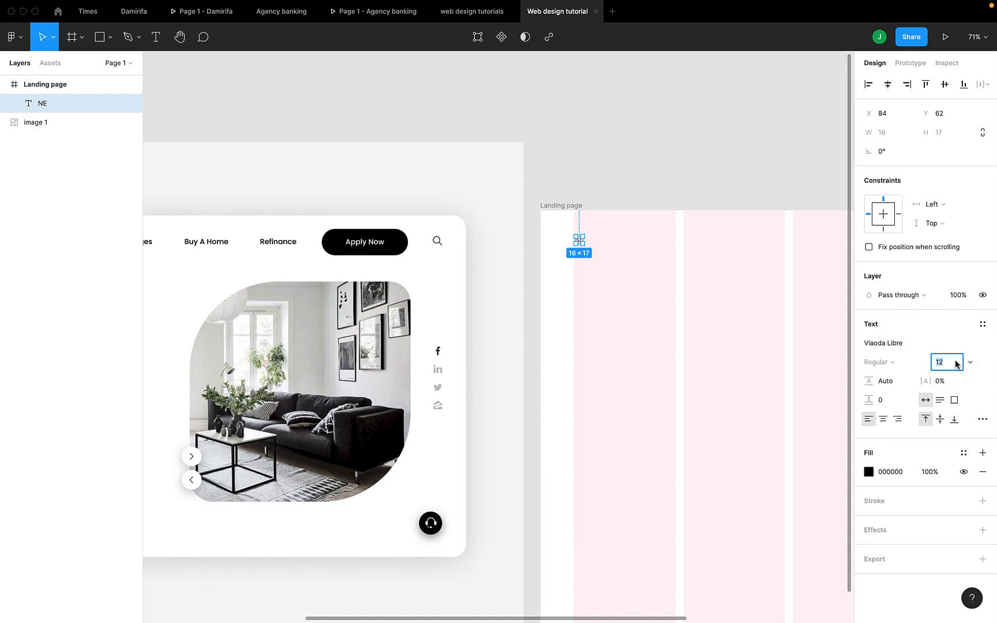
text(30)
key(Return)
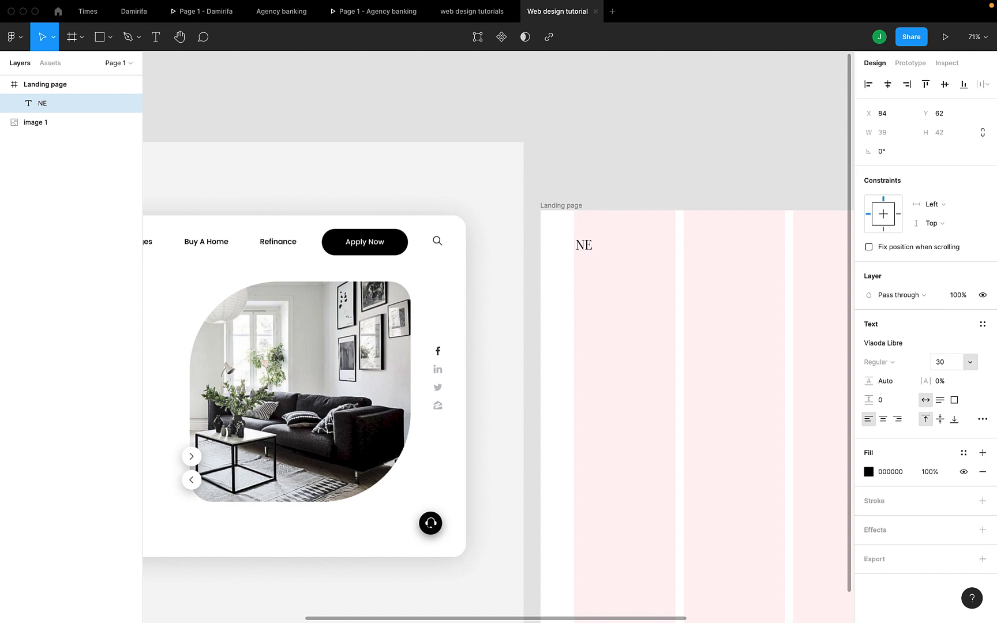
click(950, 364)
text(40)
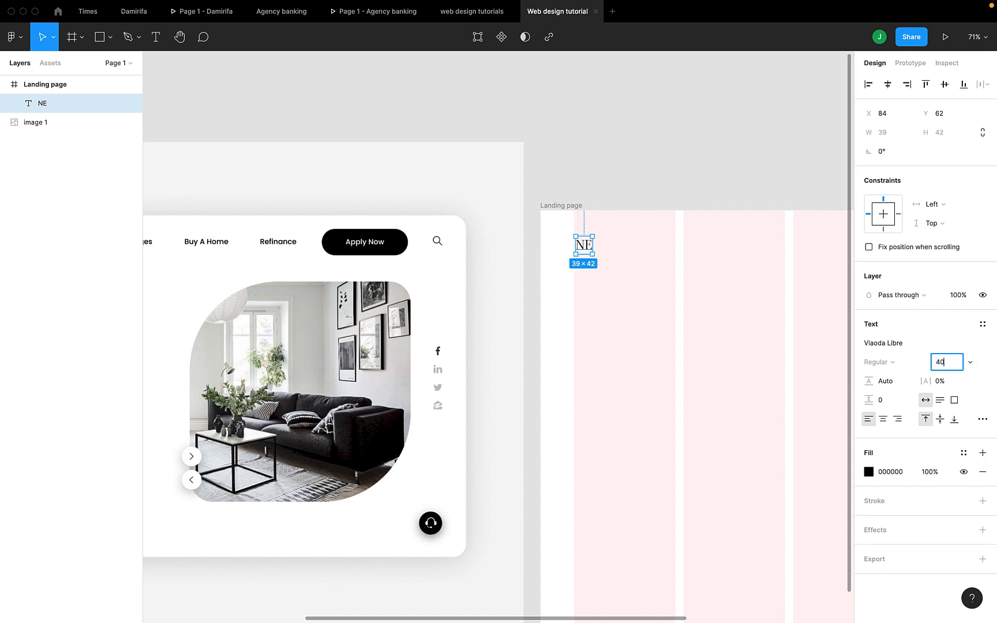
key(Return)
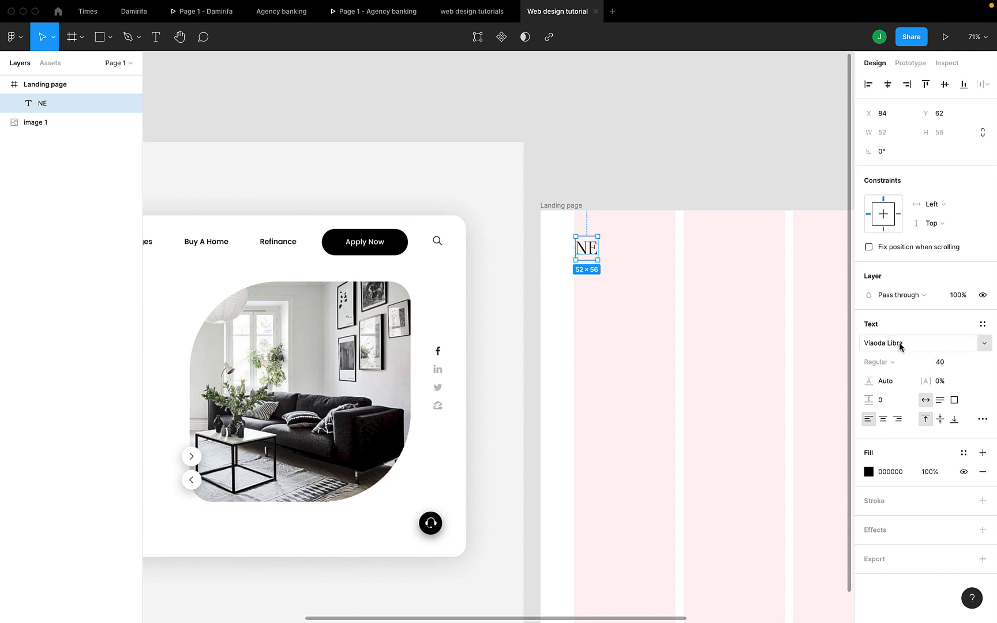
- Try the Vibur and Volkhov fonts on the NE text
click(898, 342)
text(Vibur)
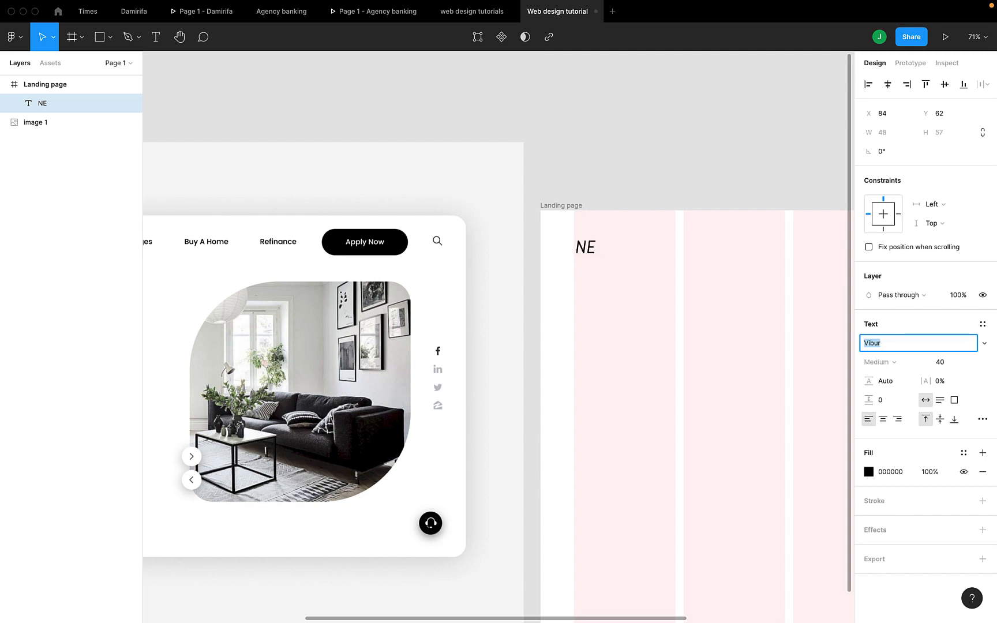
text(Voces)
key(Down)
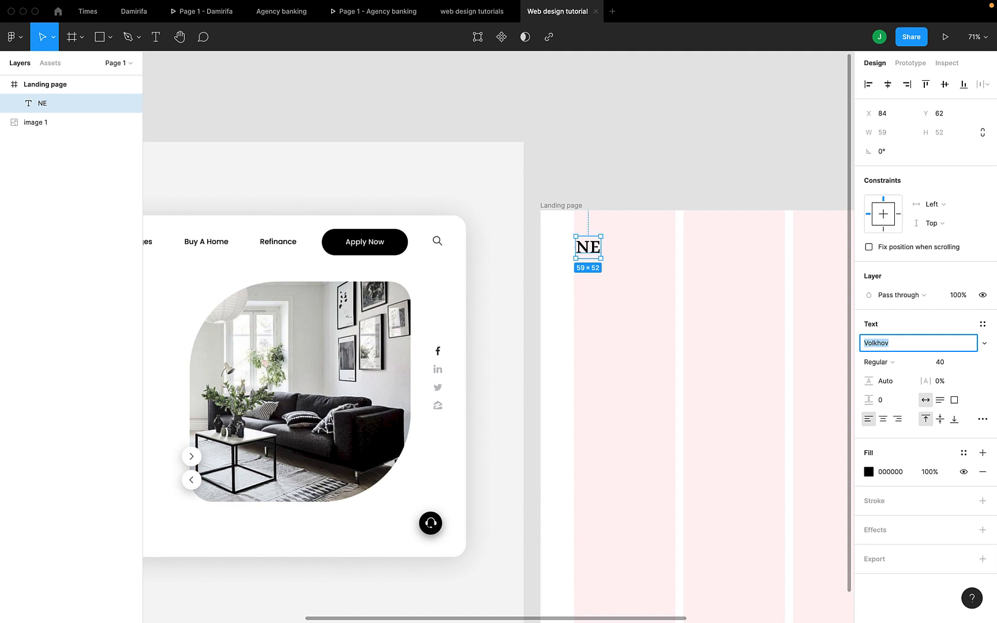
- Try out fonts beginning with A on the NE text and settle on Aclonica
text(A)
key(Down)
key(Down)
key(Down)
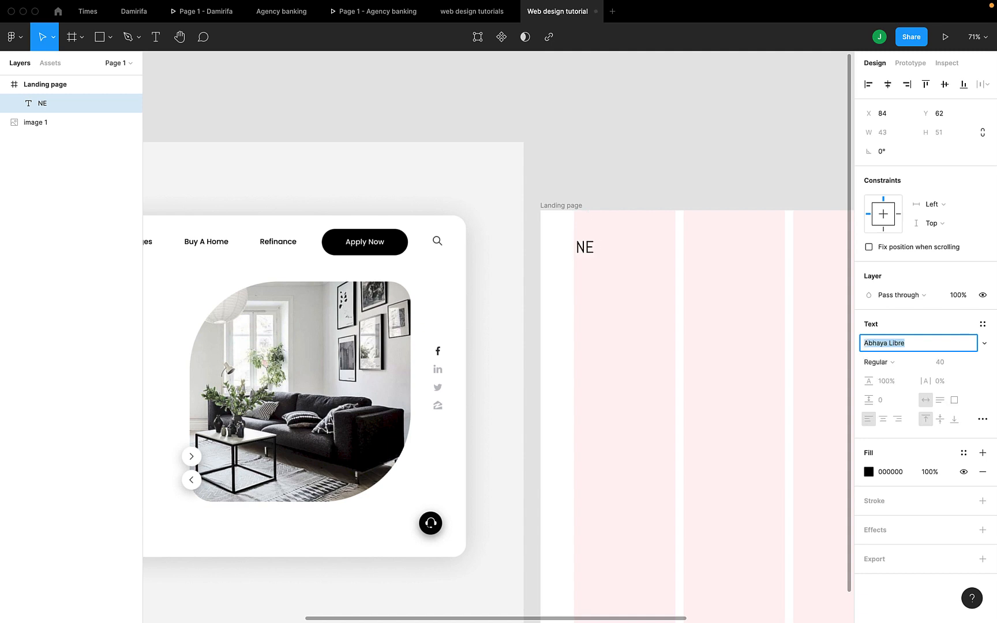
key(Down)
key(Down)
key(Down)
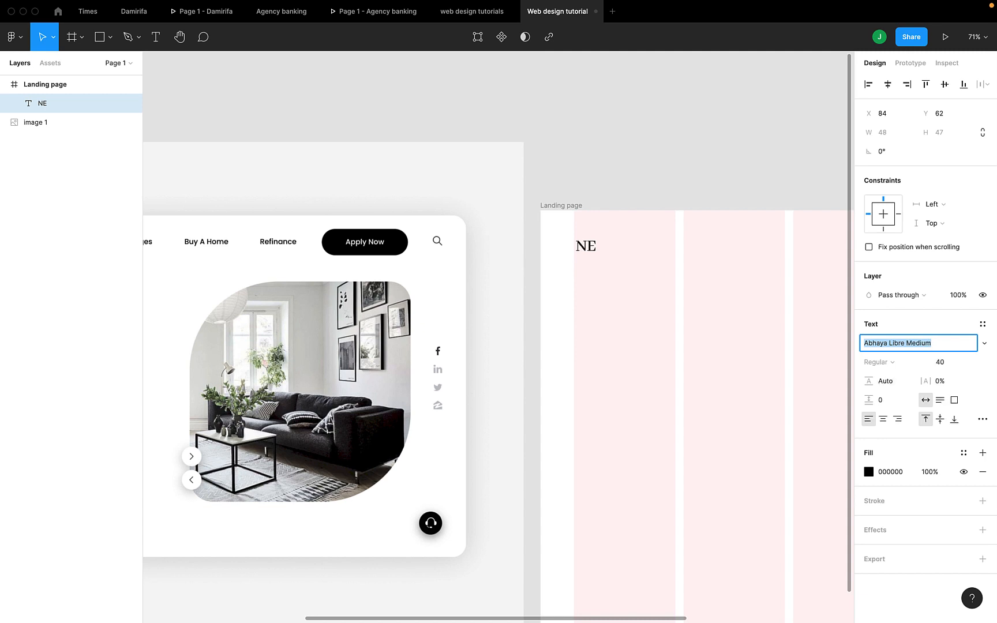
key(Down)
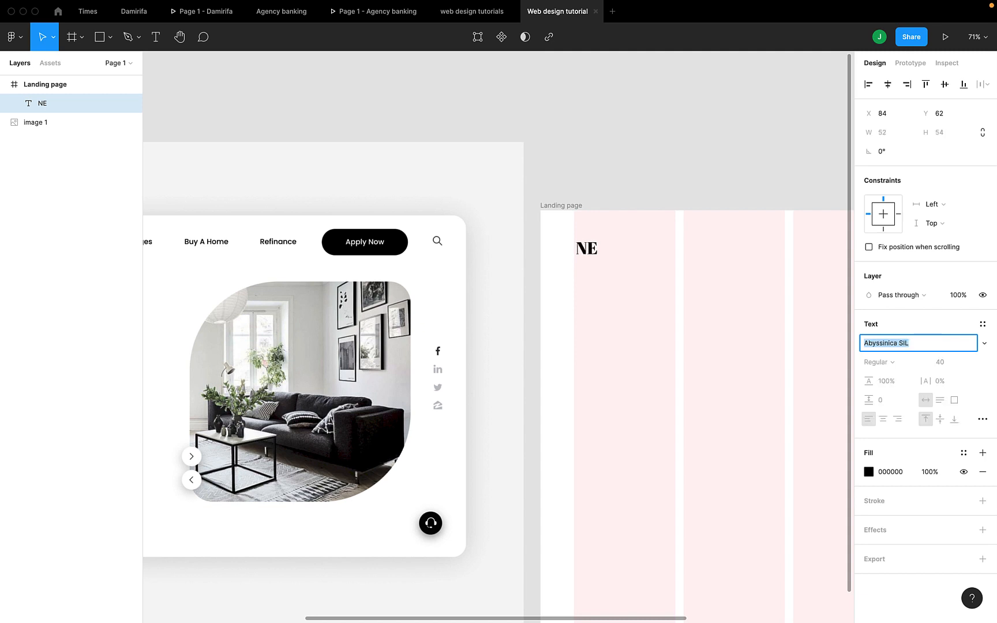
key(Down)
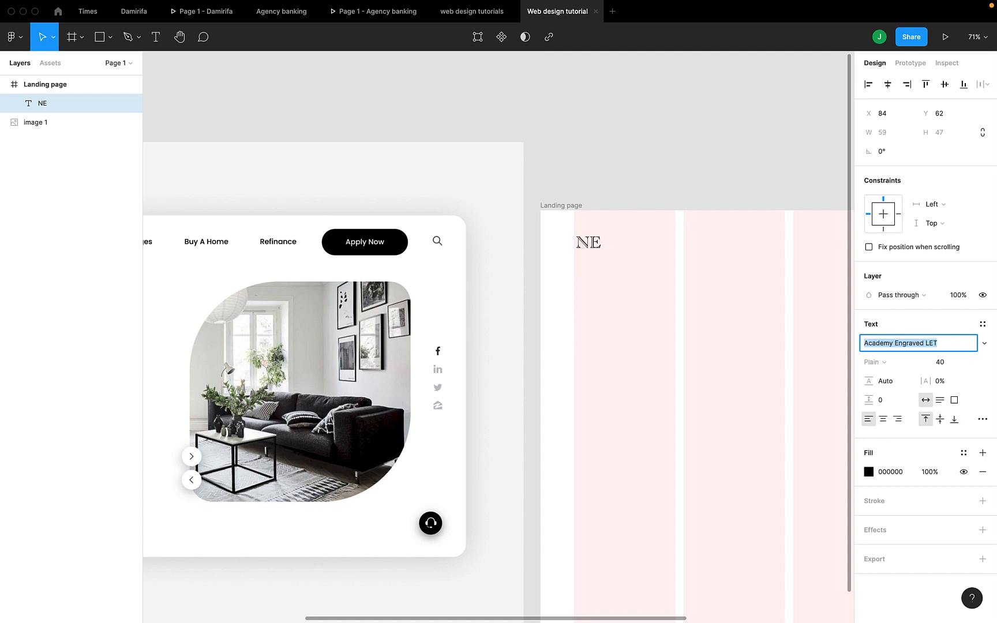
key(Down)
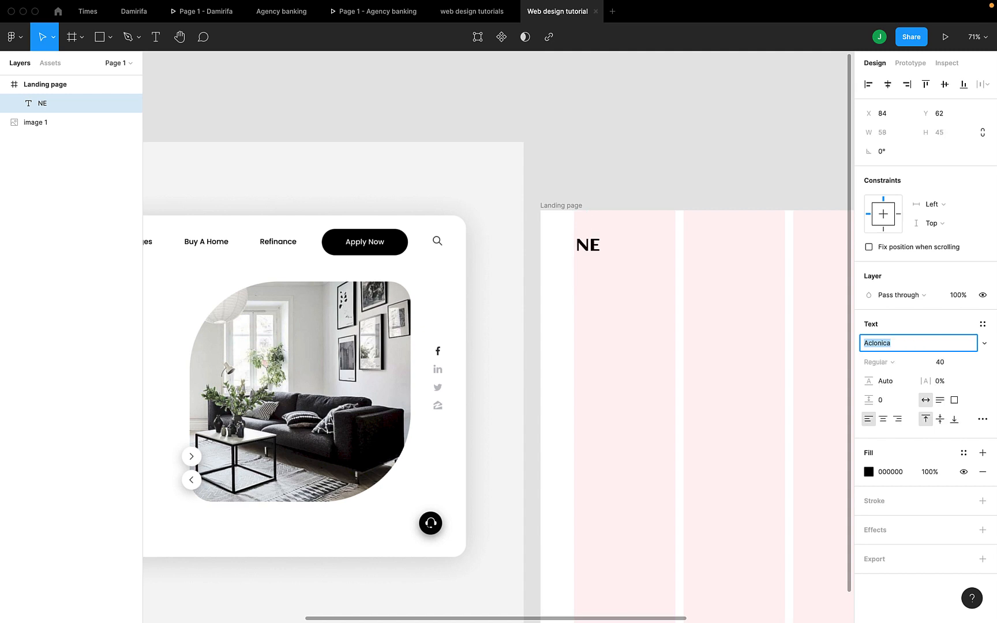
key(Down)
key(Up)
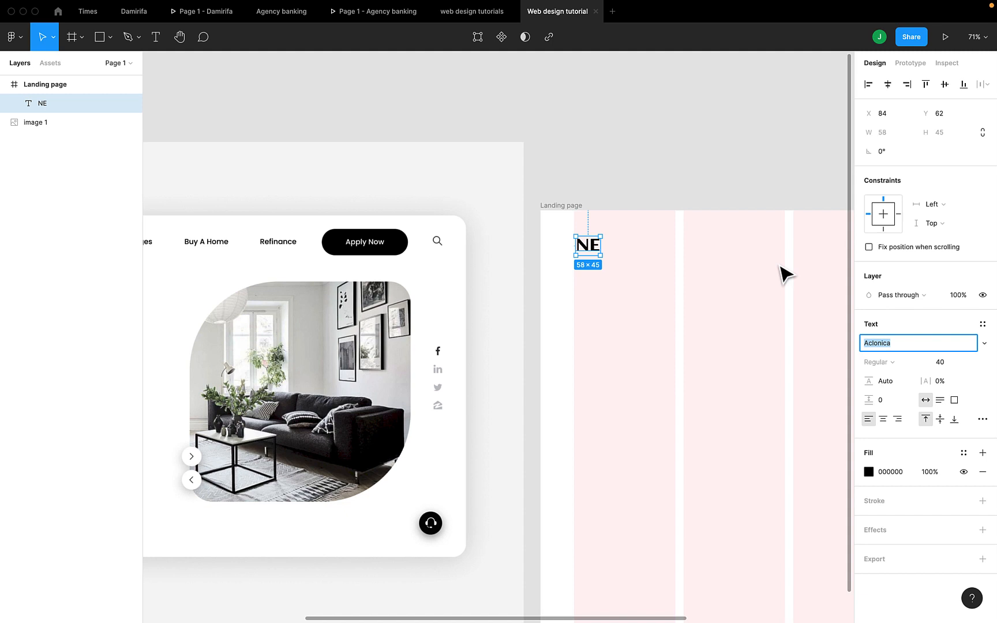
- Set the font size of the NE text to 50
click(953, 366)
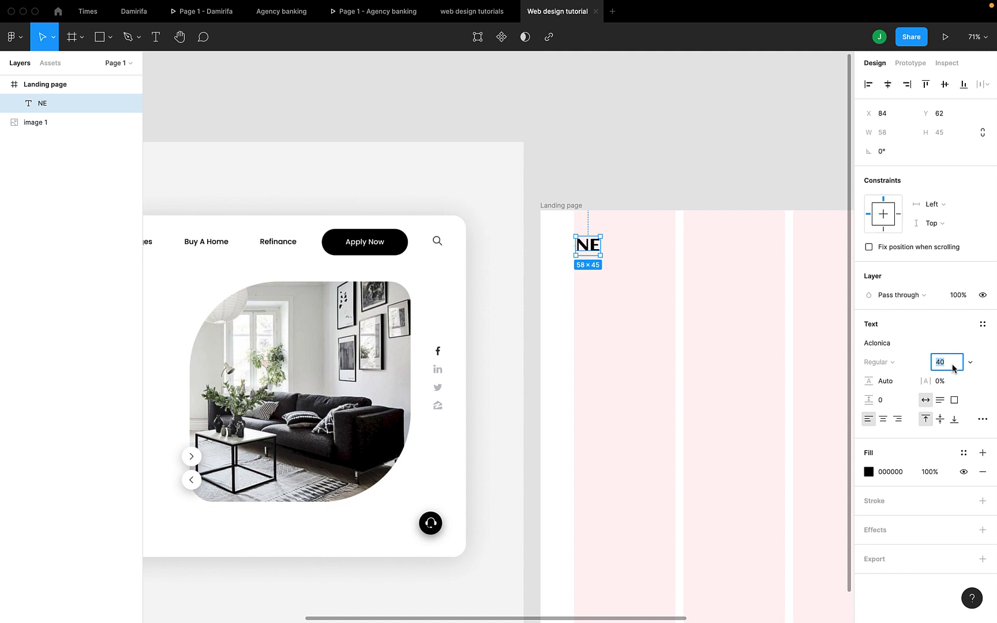
text(50)
key(Return)
- Move the NE text to X 80 and Y 47, flush with the left edge of the first grid column
scroll(502, 229, up, 1)
scroll(502, 230, right, 3)
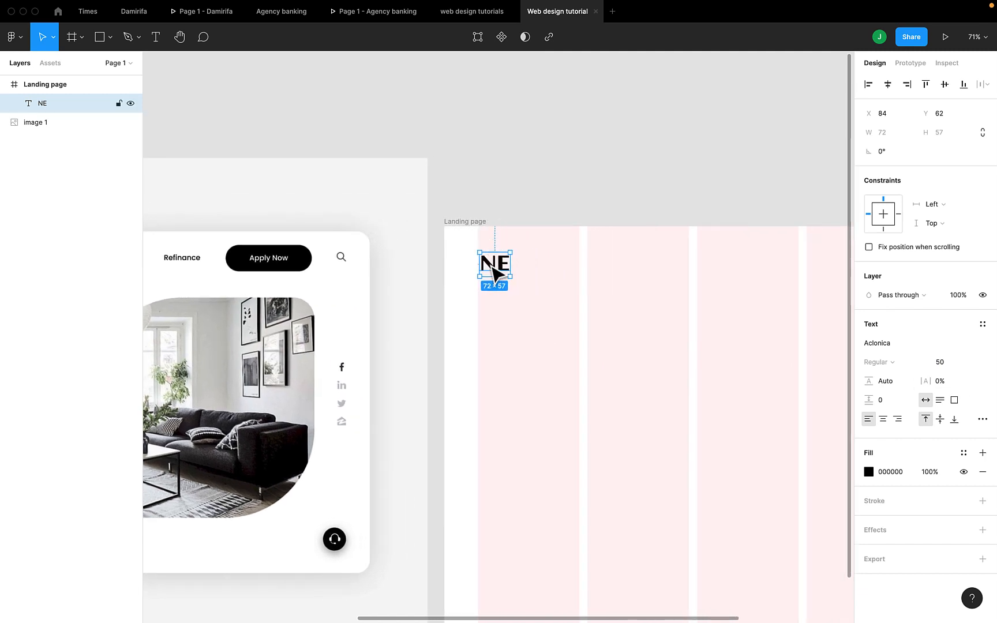
drag(495, 273, 493, 269)
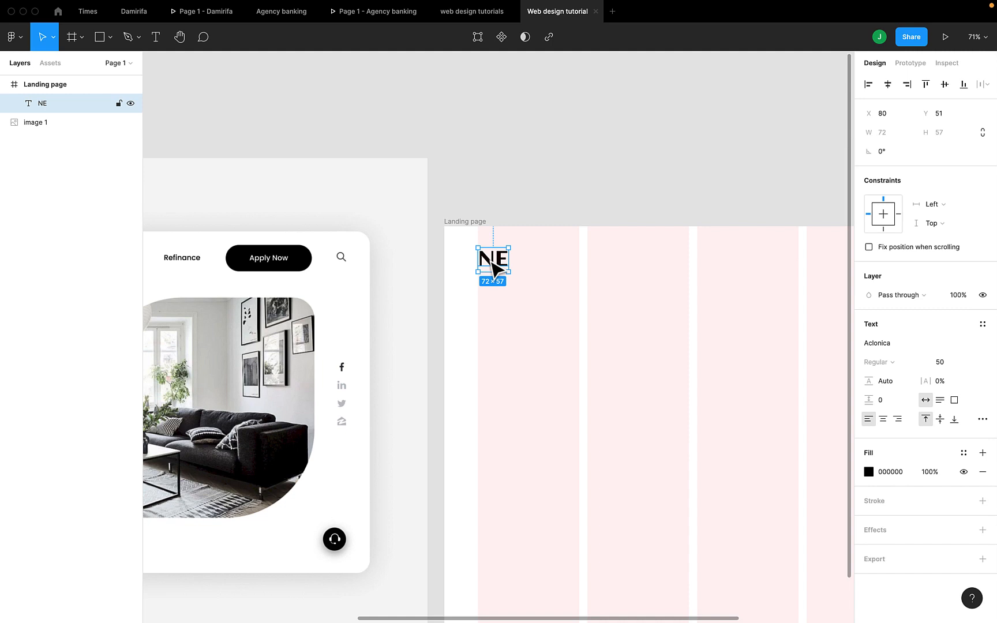
scroll(492, 264, down, 5)
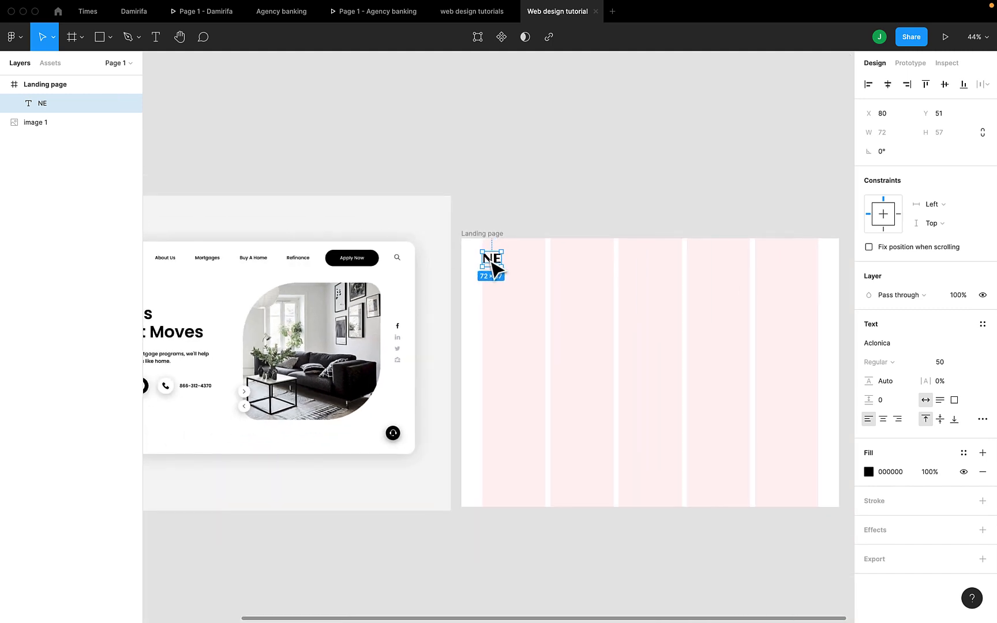
scroll(493, 264, left, 3)
scroll(562, 265, up, 5)
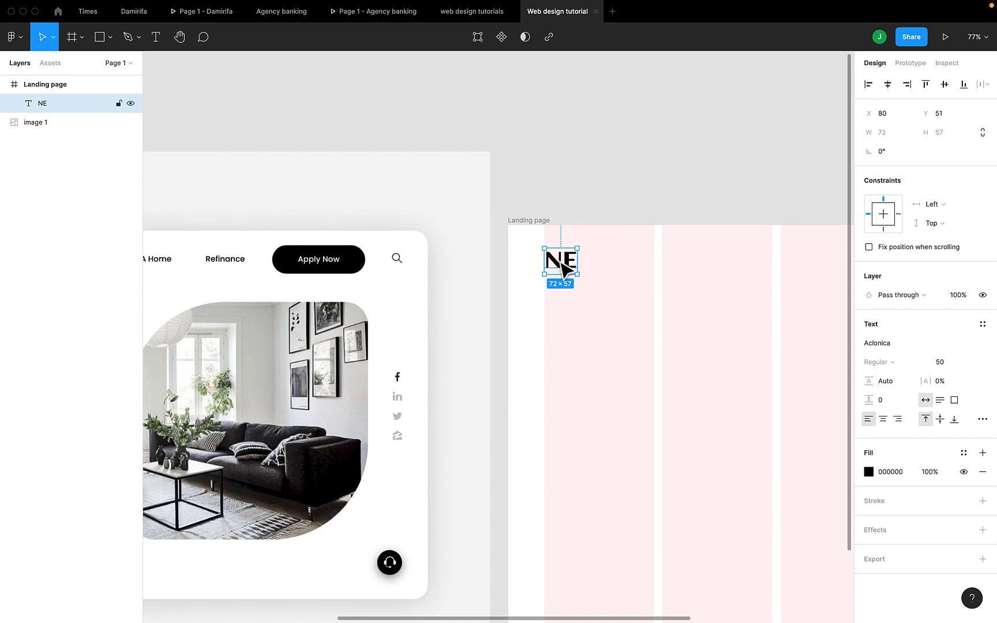
drag(561, 263, 561, 261)
- Examine the navigation bar of the reference image, including its links, button and search icon, and compare it with the Landing page frame
scroll(560, 261, right, 1)
scroll(563, 265, down, 2)
scroll(563, 268, left, 5)
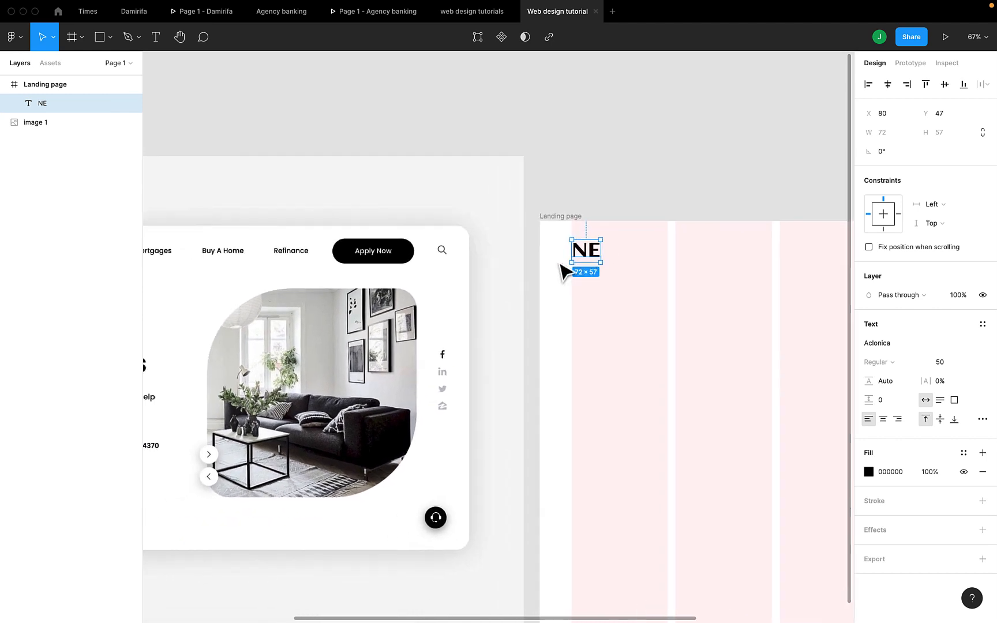
scroll(562, 266, left, 2)
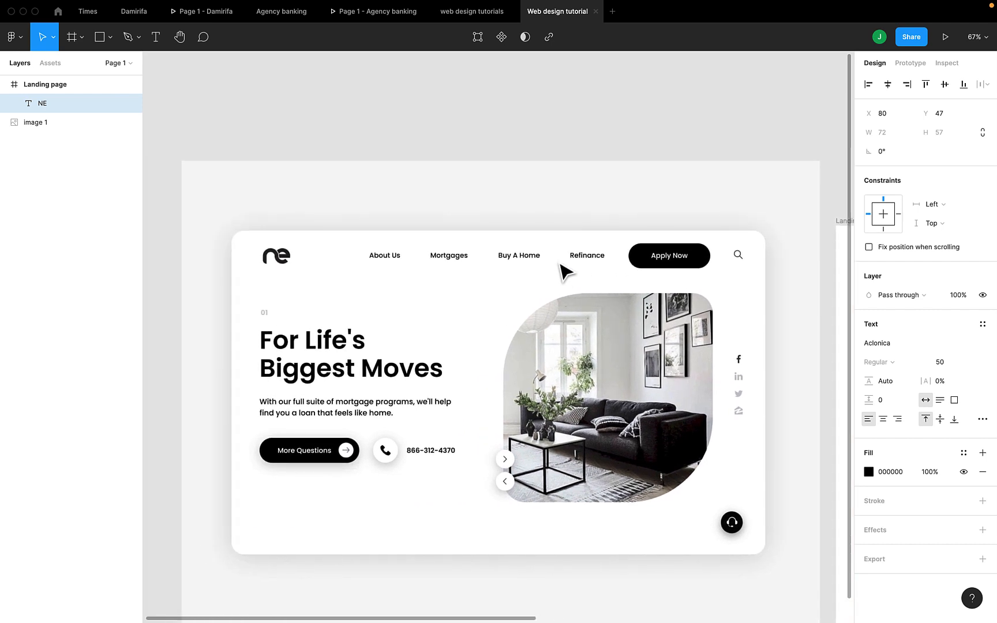
scroll(563, 260, right, 5)
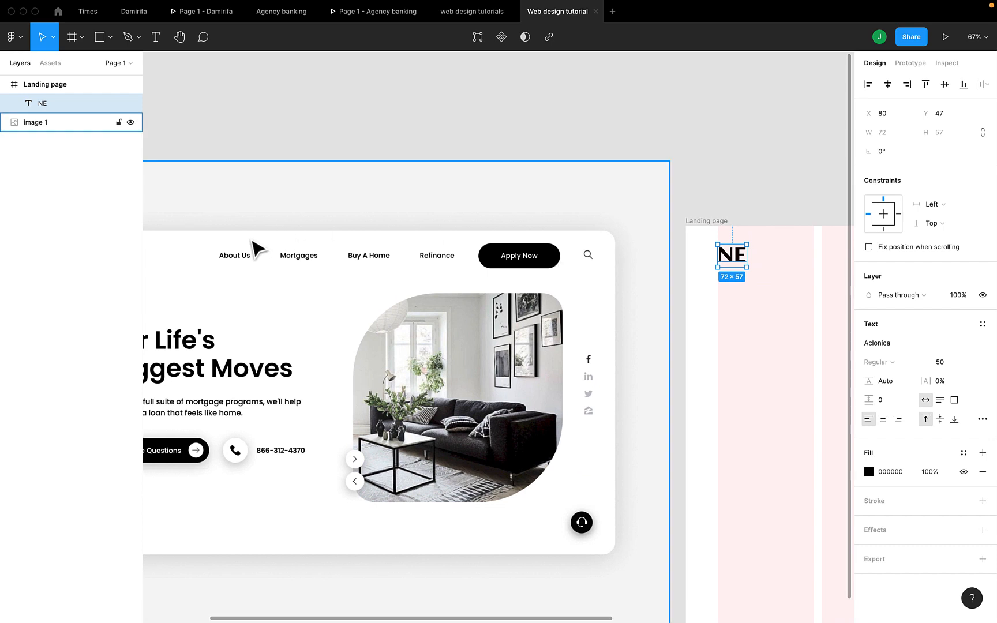
scroll(245, 261, left, 3)
scroll(289, 274, left, 2)
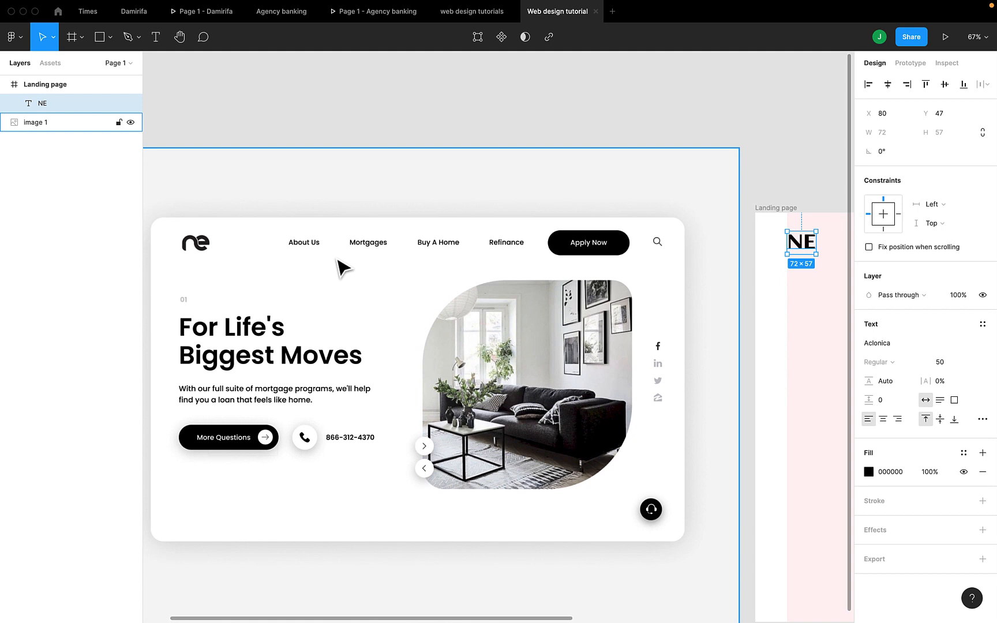
scroll(340, 267, right, 3)
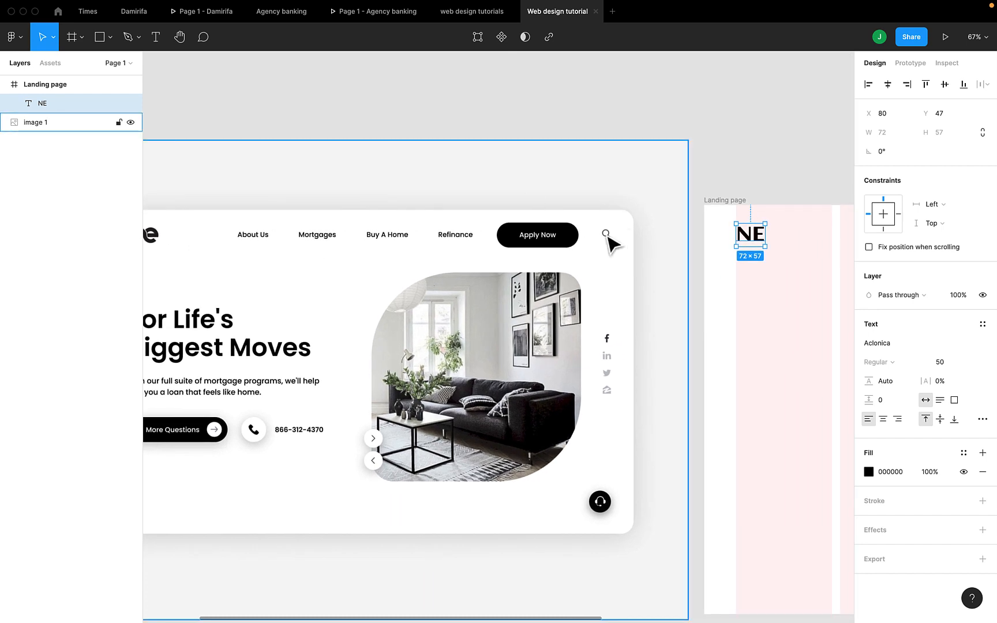
scroll(646, 242, right, 1)
scroll(690, 250, down, 5)
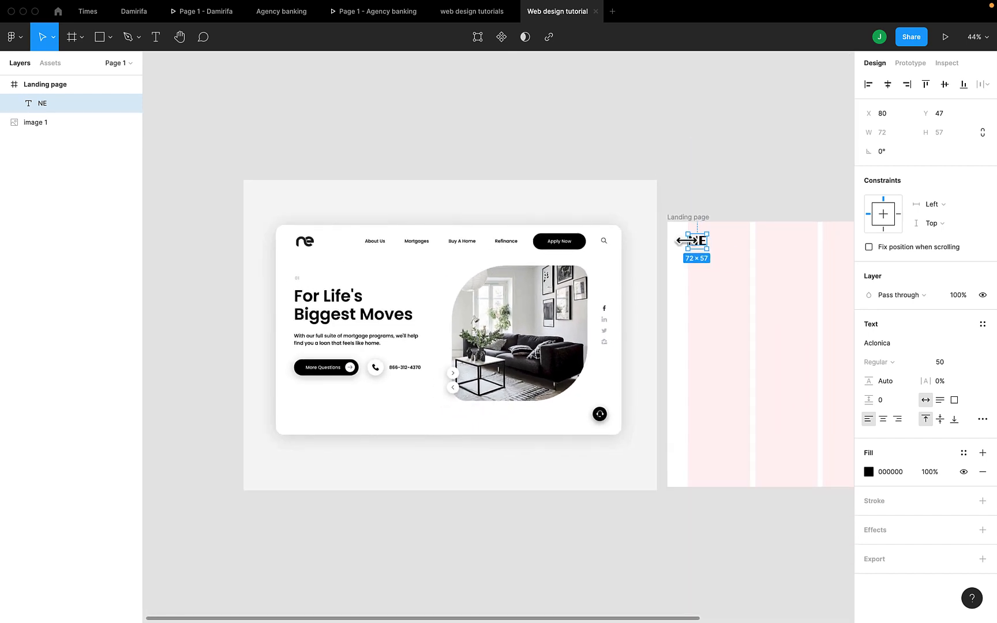
key(Return)
scroll(665, 251, right, 3)
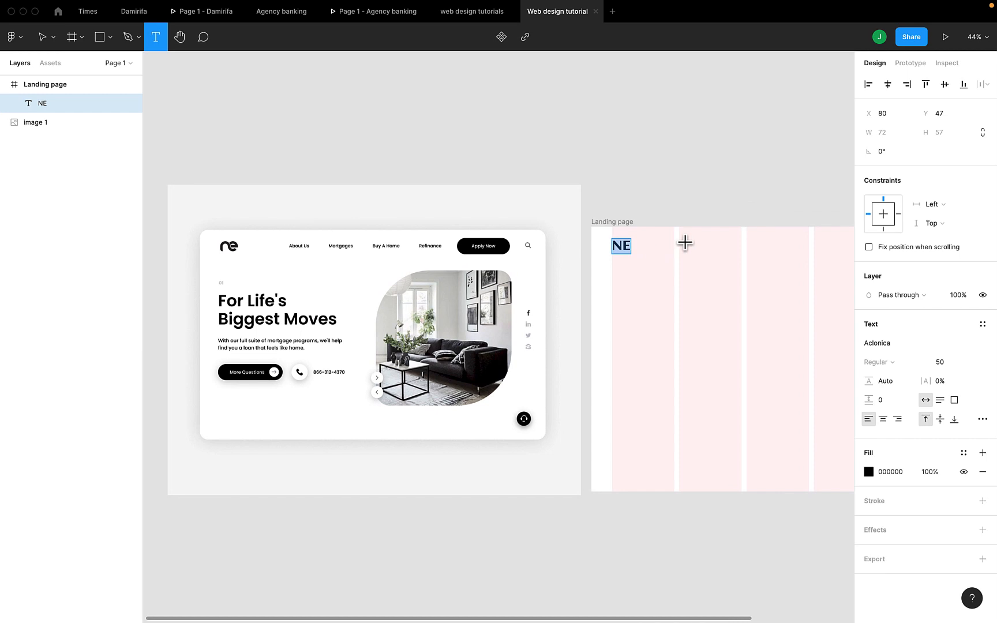
click(686, 247)
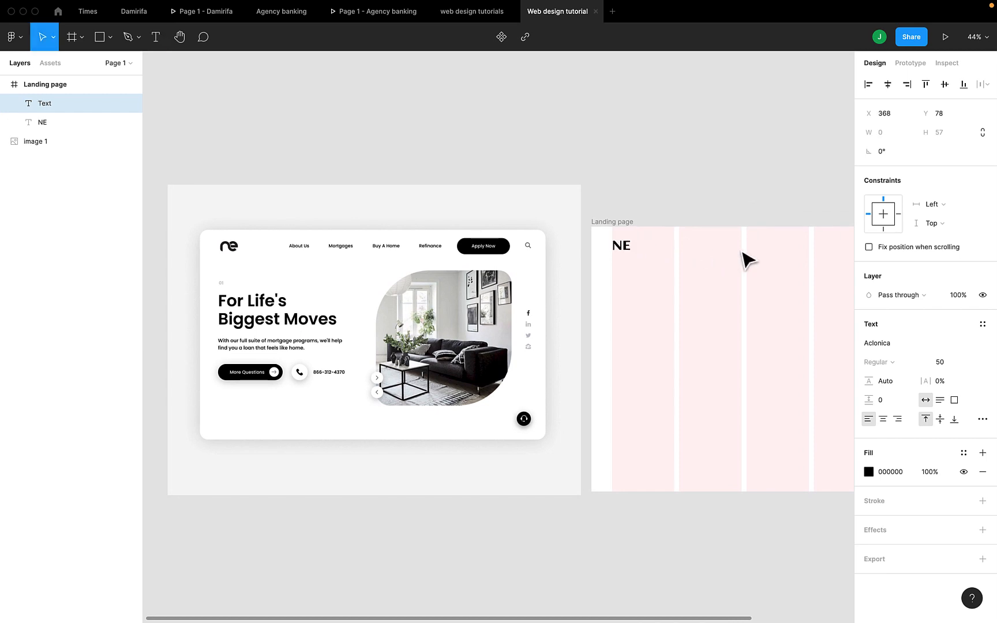
text(A)
key(BackSpace)
key(Escape)
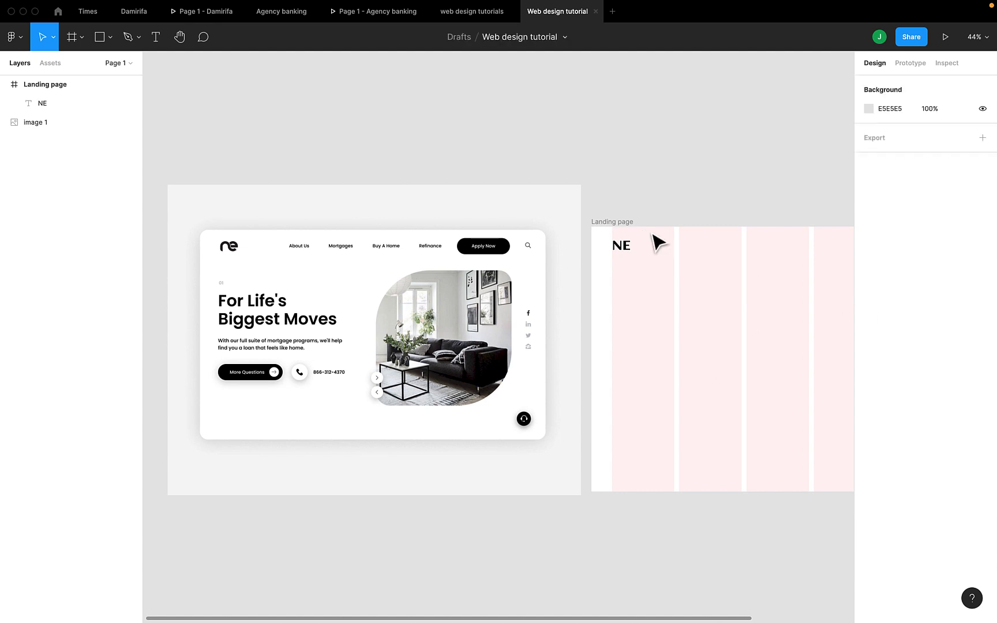
- Add the text "About us" near the top of the Landing page frame, at about X 329 and Y 53
key(t)
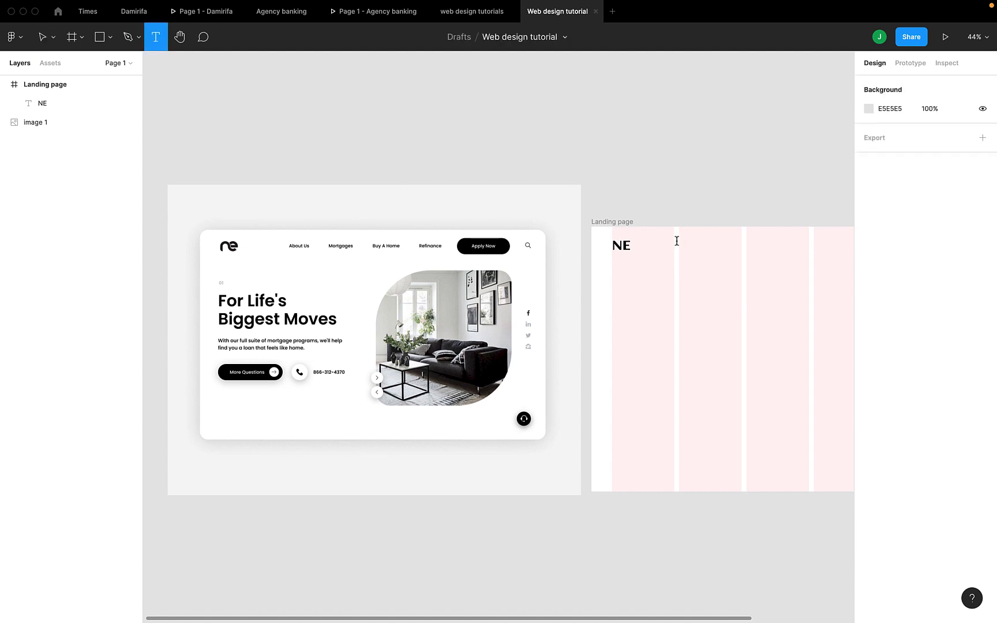
click(677, 240)
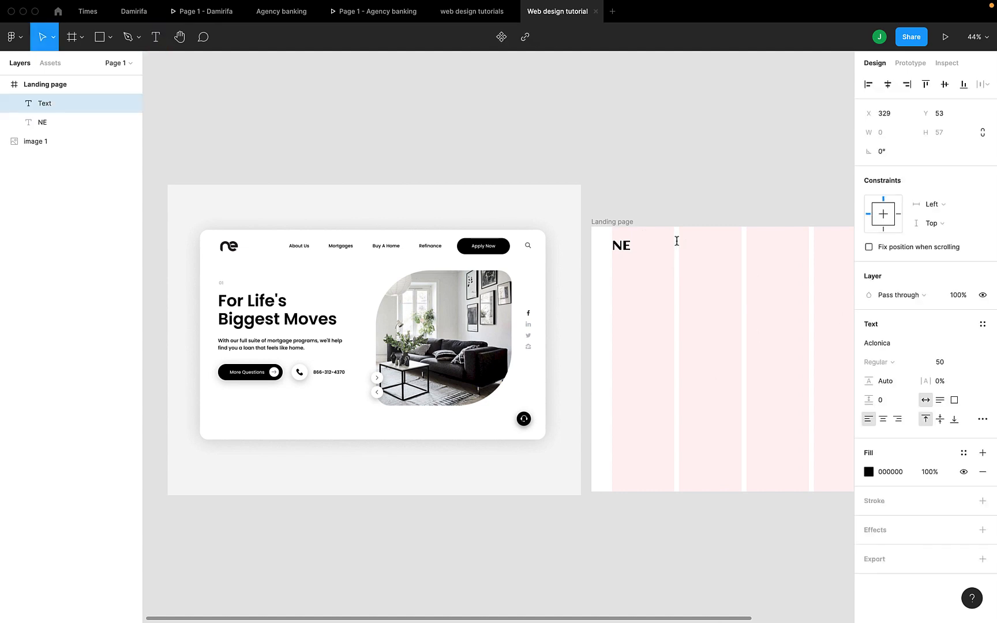
text(About us)
key(Escape)
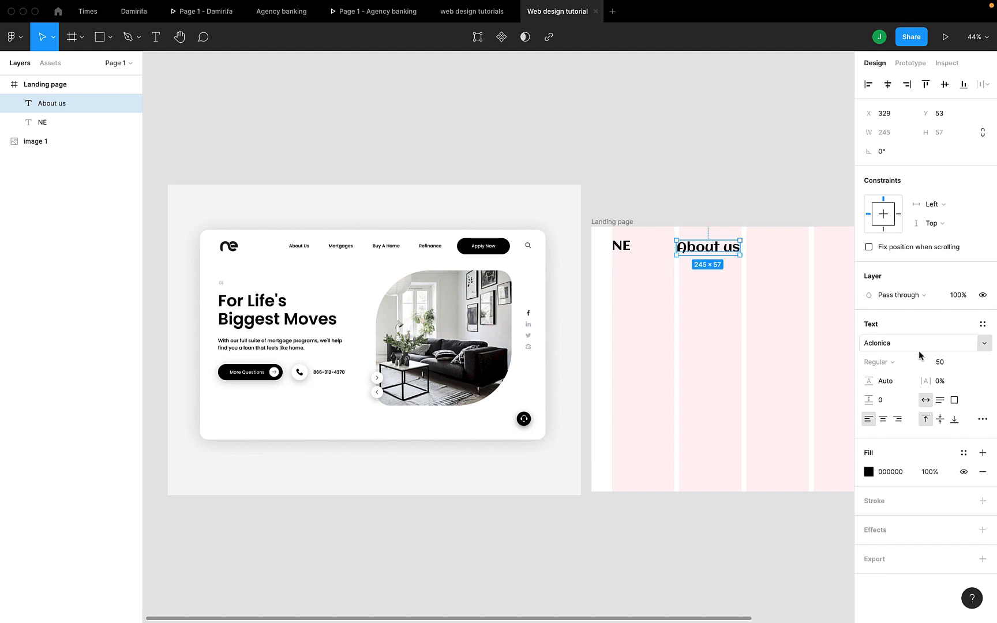
- Set the About us text to the Gilroy font in Semibold weight at size 20
key(l)
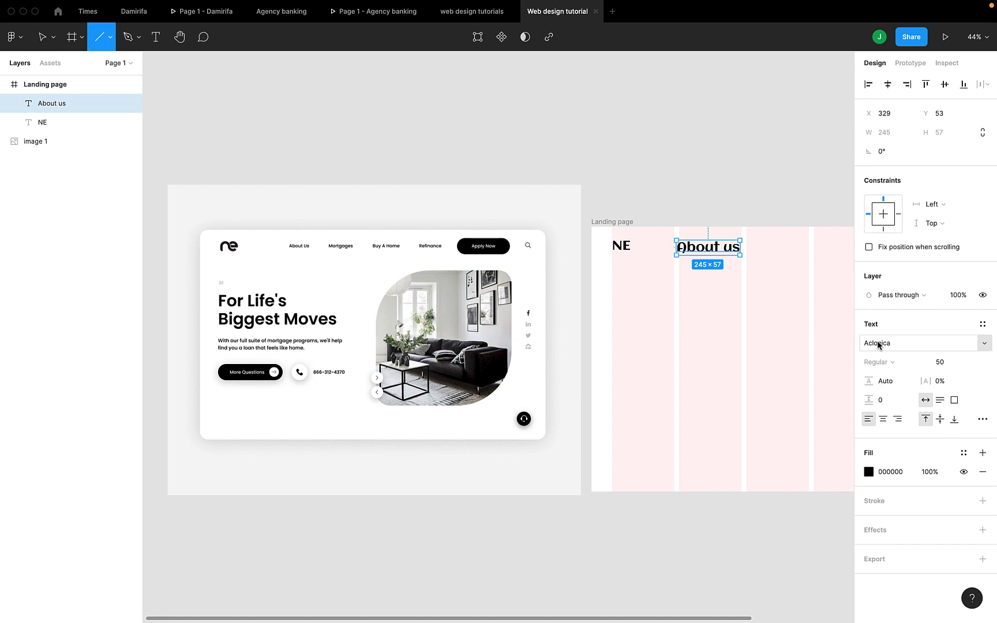
click(891, 349)
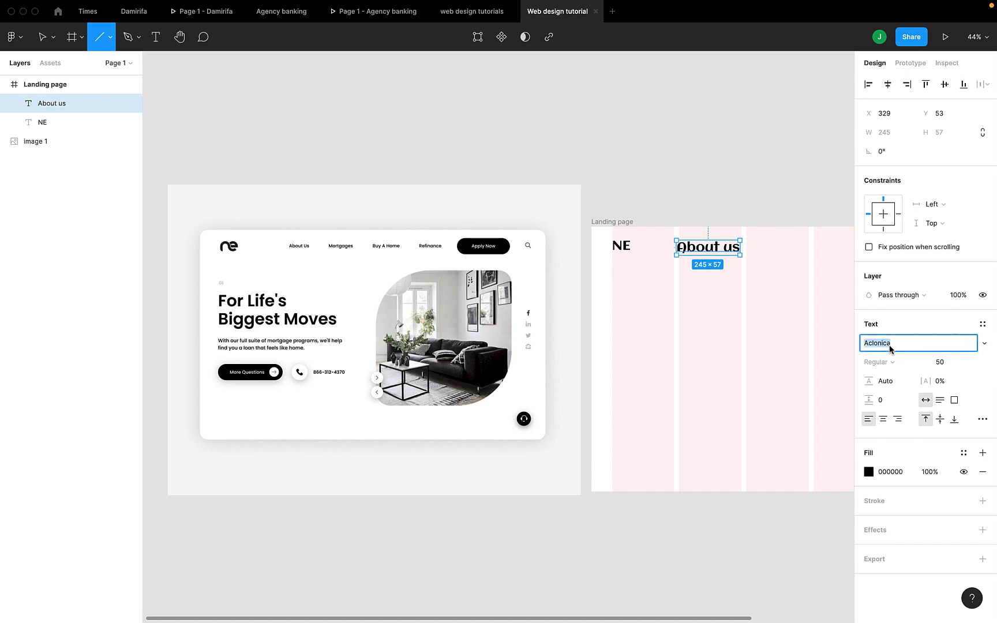
text(Gilroy)
key(Return)
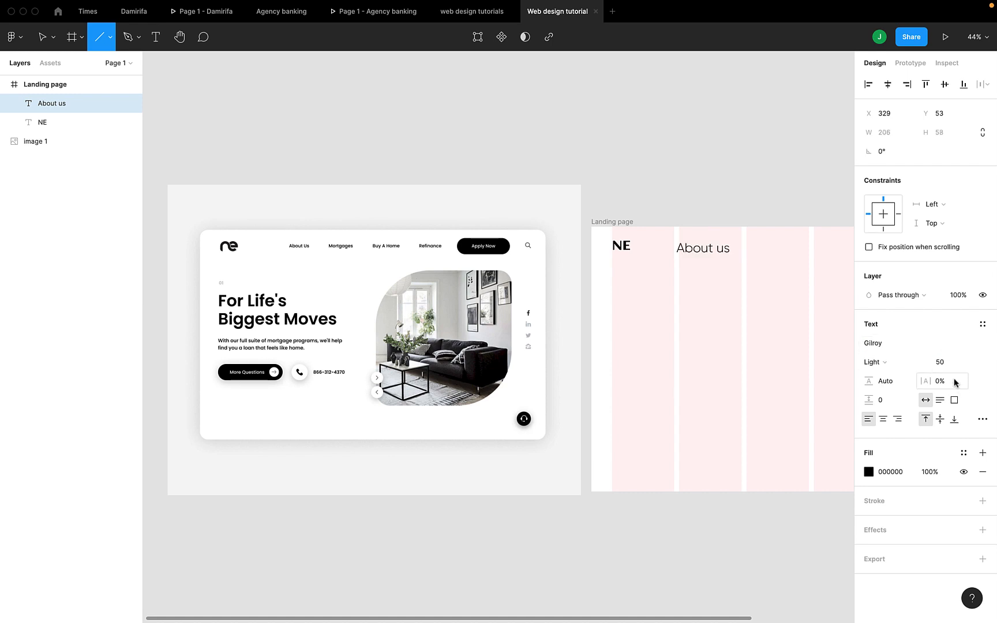
click(945, 362)
text(20)
key(Return)
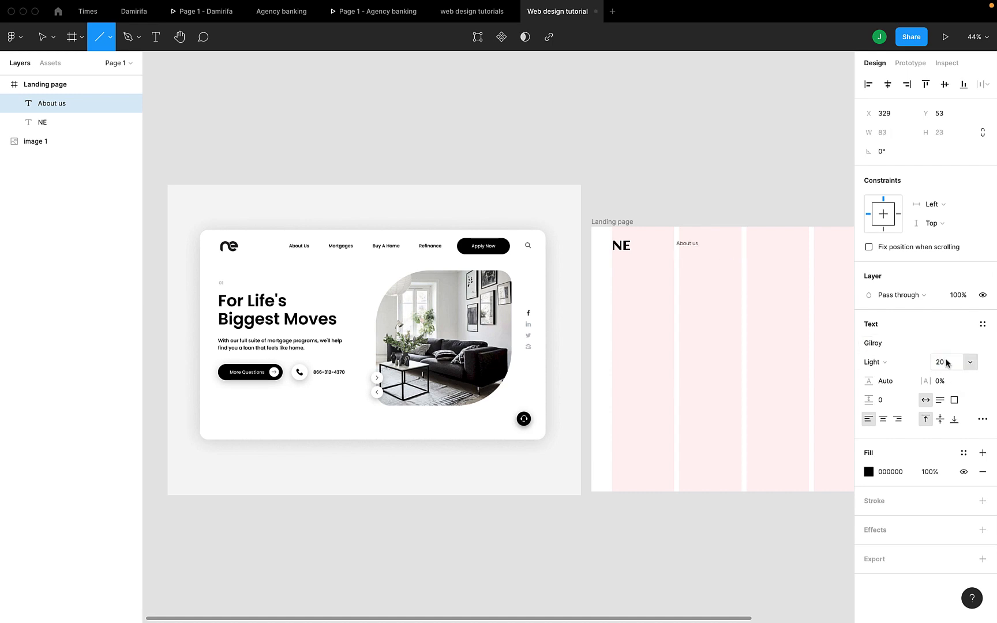
click(900, 362)
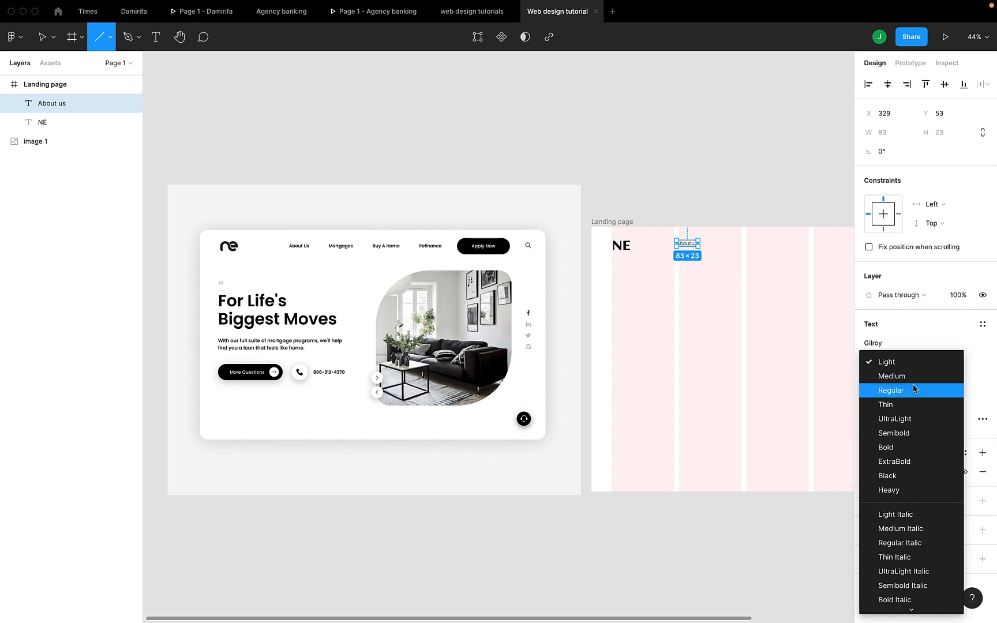
click(898, 432)
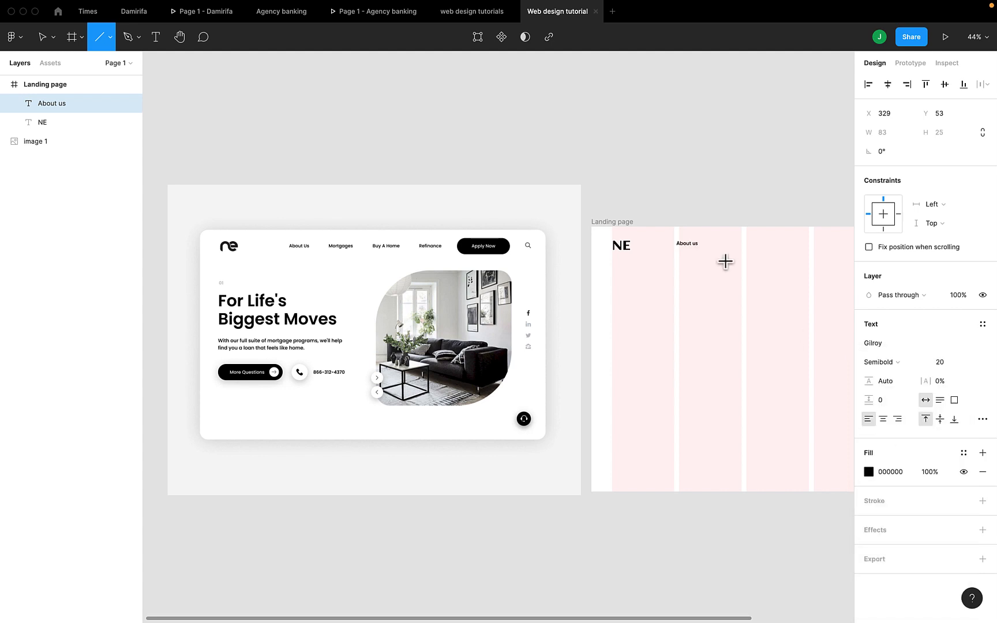
- Move the About us text to about X 421 and Y 65, bottom-aligned with the NE text
scroll(725, 261, up, 5)
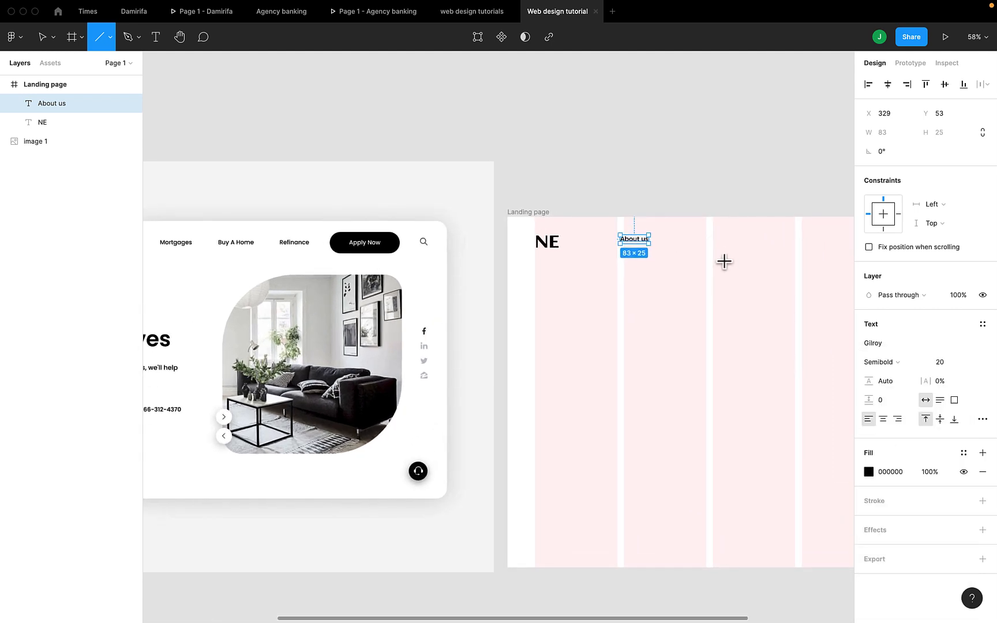
scroll(724, 262, down, 3)
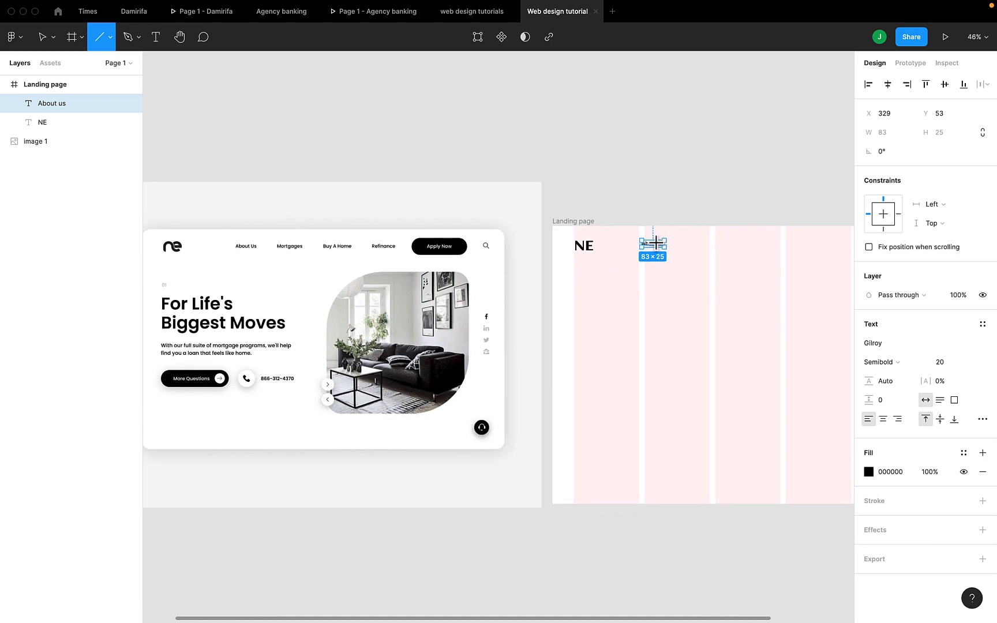
key(v)
drag(661, 247, 678, 251)
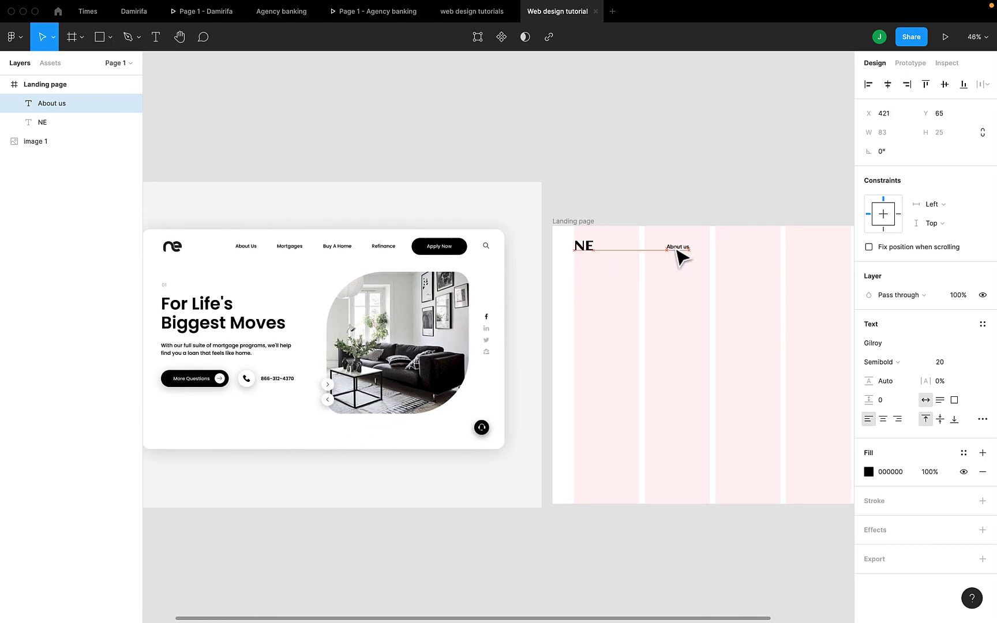
- Increase the font size of the About us text to 22
click(945, 367)
key(Up)
key(Up)
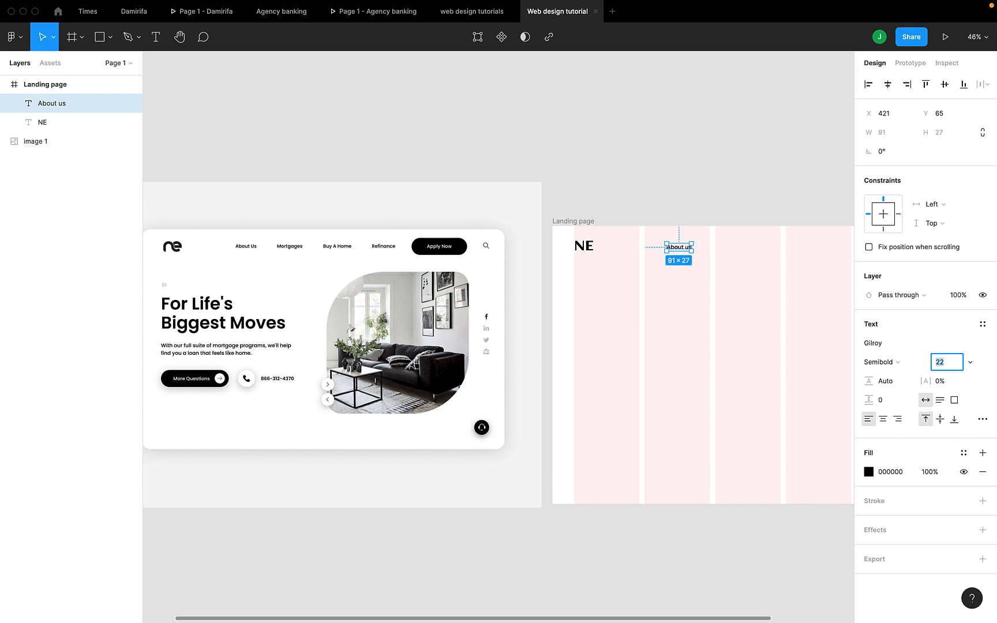
click(746, 295)
- Duplicate the About us text and place the copy beside it on the same line, at about X 557
scroll(751, 300, right, 3)
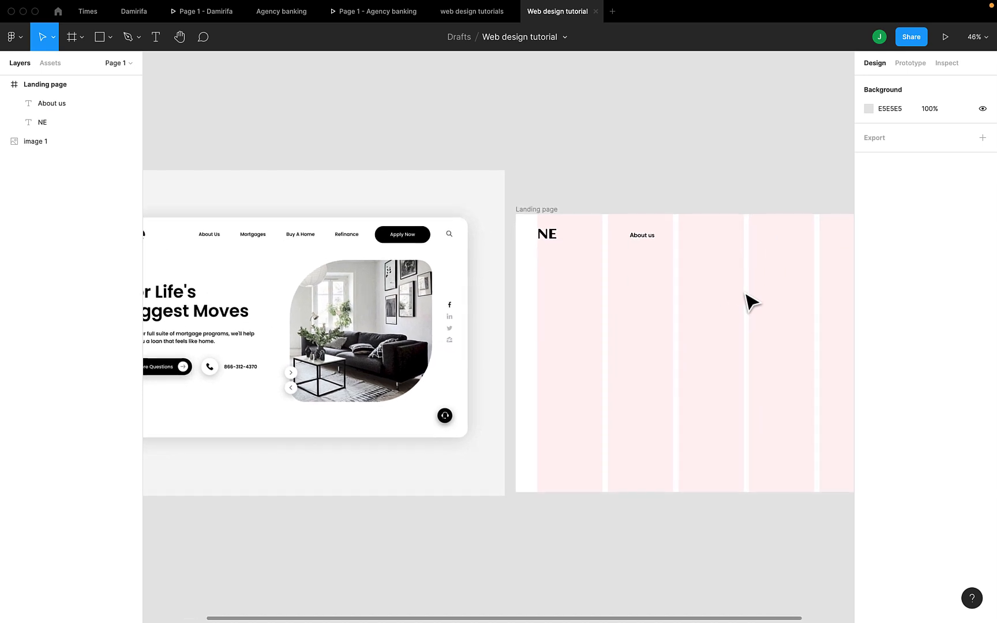
click(648, 238)
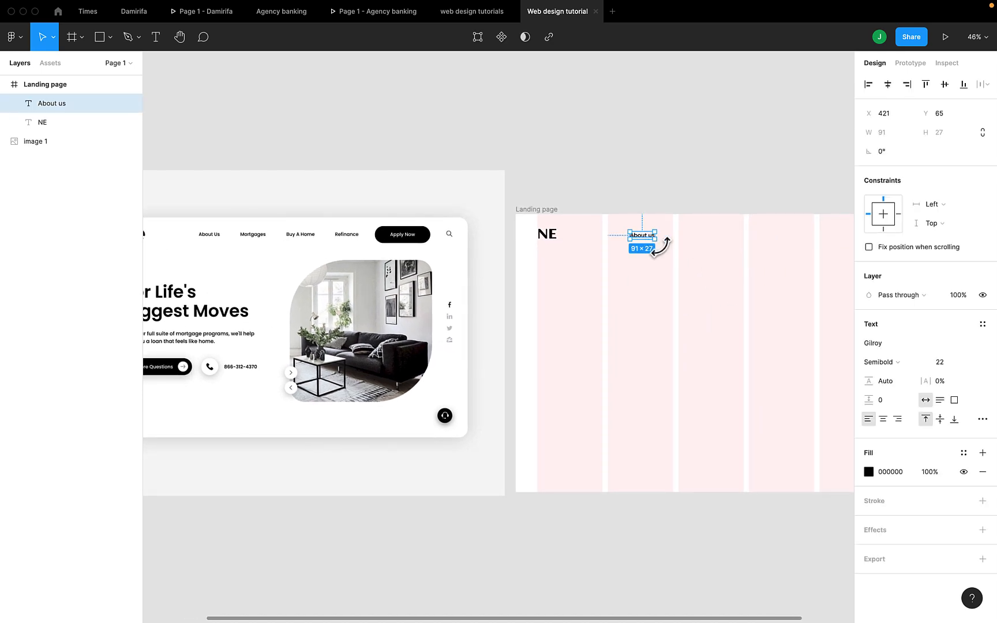
click(693, 275)
click(642, 237)
key(super+d)
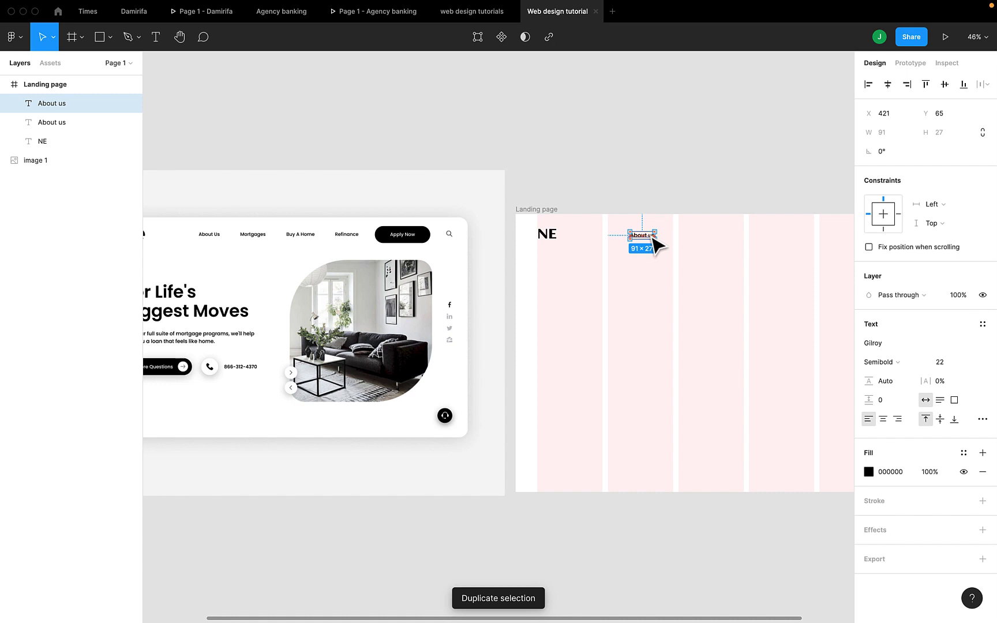
drag(657, 244, 690, 246)
- Change the wording of the copied About us text to "Mortgages"
double_click(685, 237)
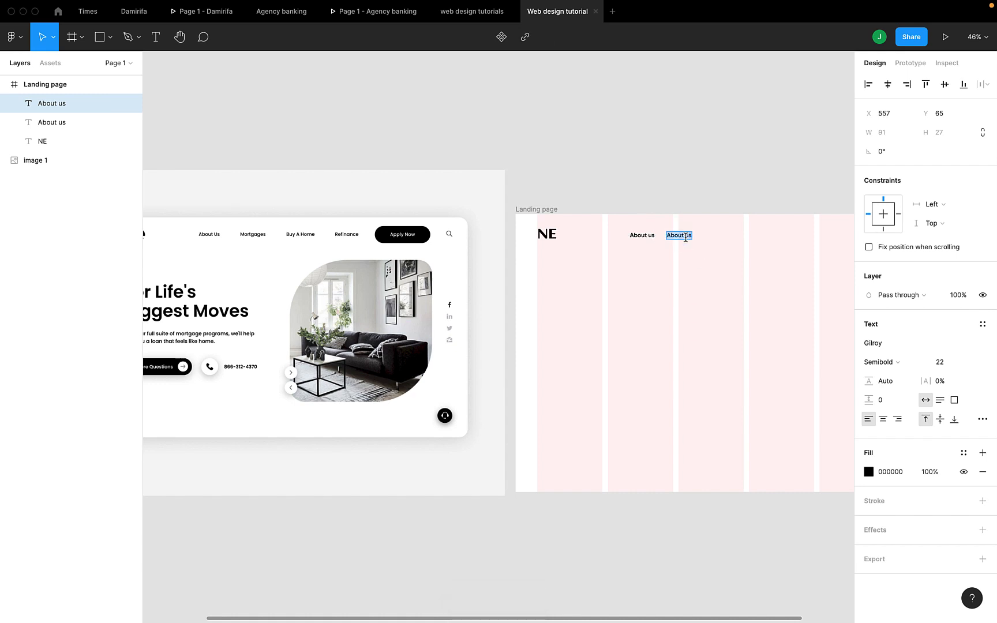
text(Mo)
text(rtage)
text(gages)
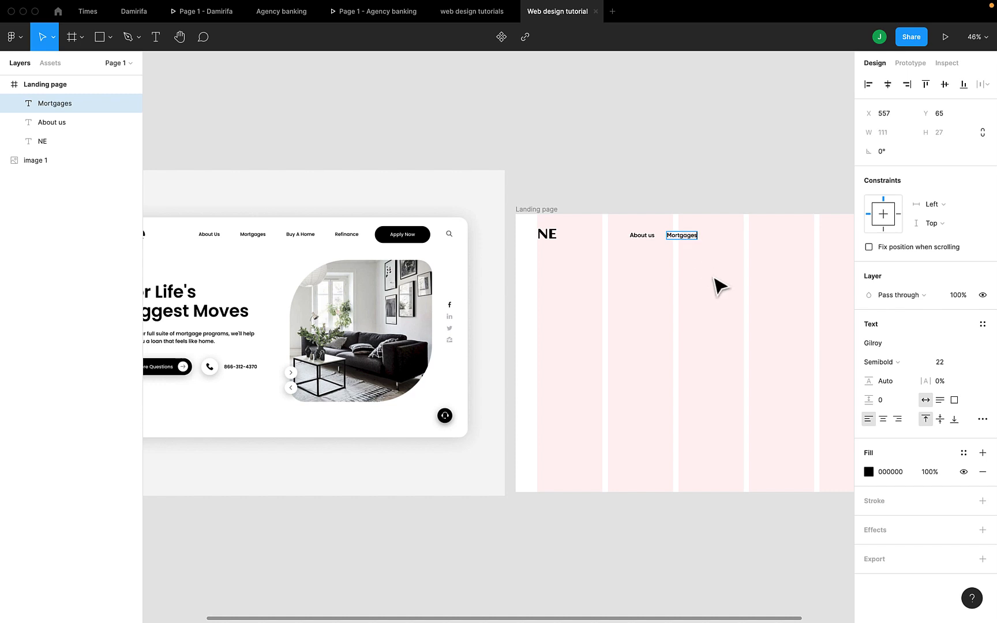
key(Escape)
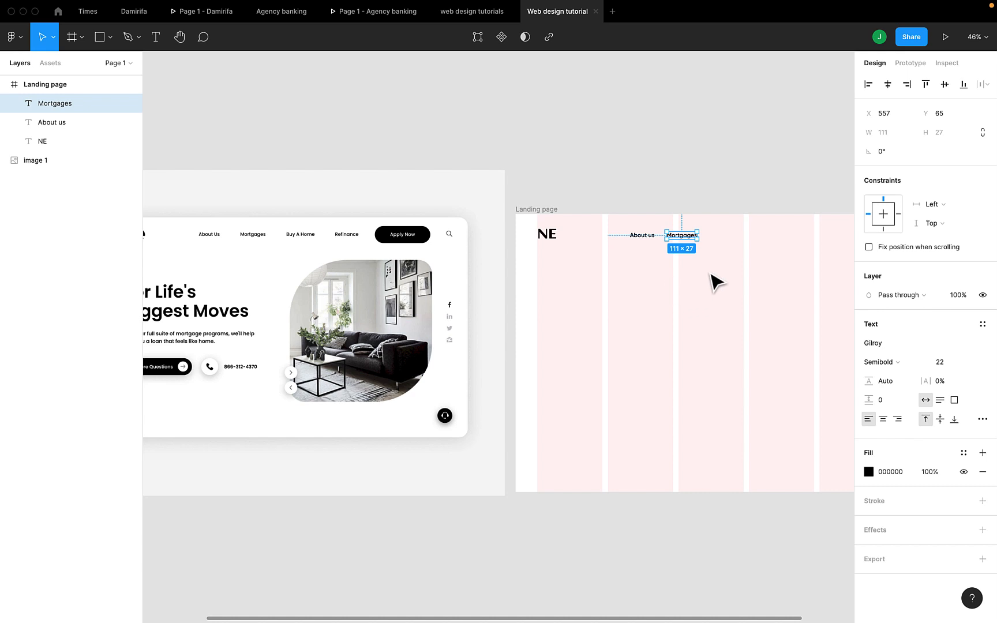
- Duplicate the Mortgages text and shift the copy horizontally to X 717 on the same line
key(super+d)
key(shift+Right)
key(shift+Right)
key(shift+Right)
key(shift+Right)
key(shift+Right)
key(shift+Right)
key(shift+Right)
key(shift+Right)
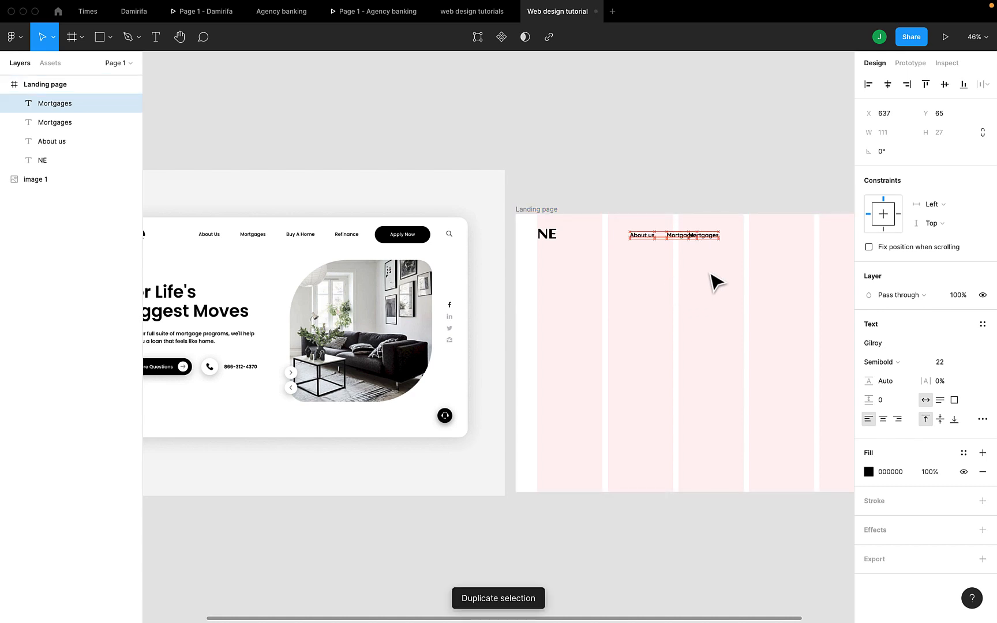
key(shift+Right)
key(shift+Right)
key(shift+Right)
key(shift+Right)
key(shift+Right)
key(shift+Right)
key(shift+Right)
key(shift+Right)
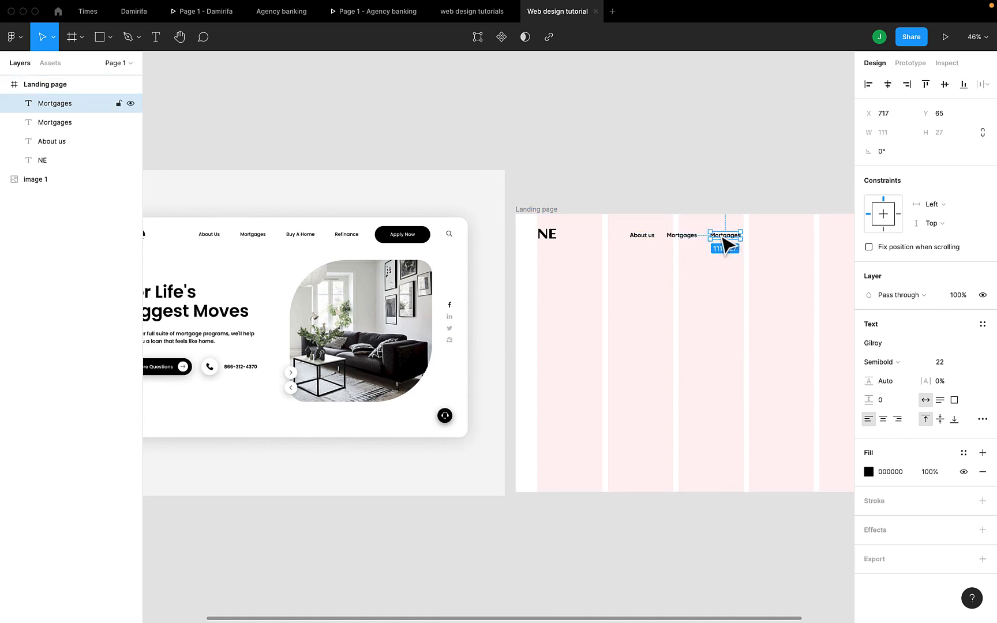
- Change the wording of the copied Mortgages text to "Buy A Home"
double_click(723, 239)
text(Buy)
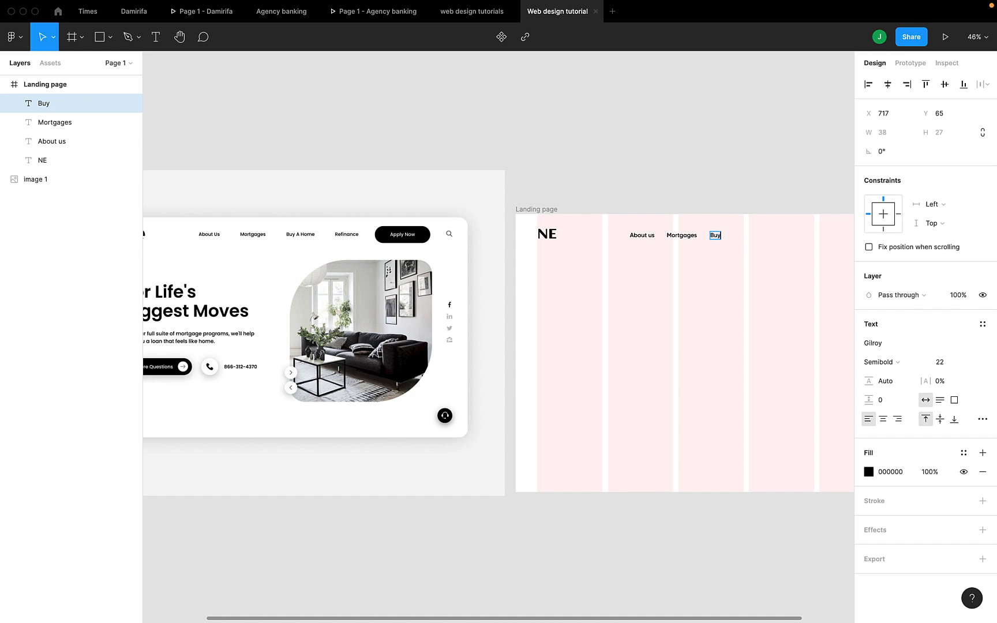
text( A Home)
key(Escape)
- Duplicate the Buy A Home text and shift the copy horizontally to X 897 on the same line
key(ctrl+d)
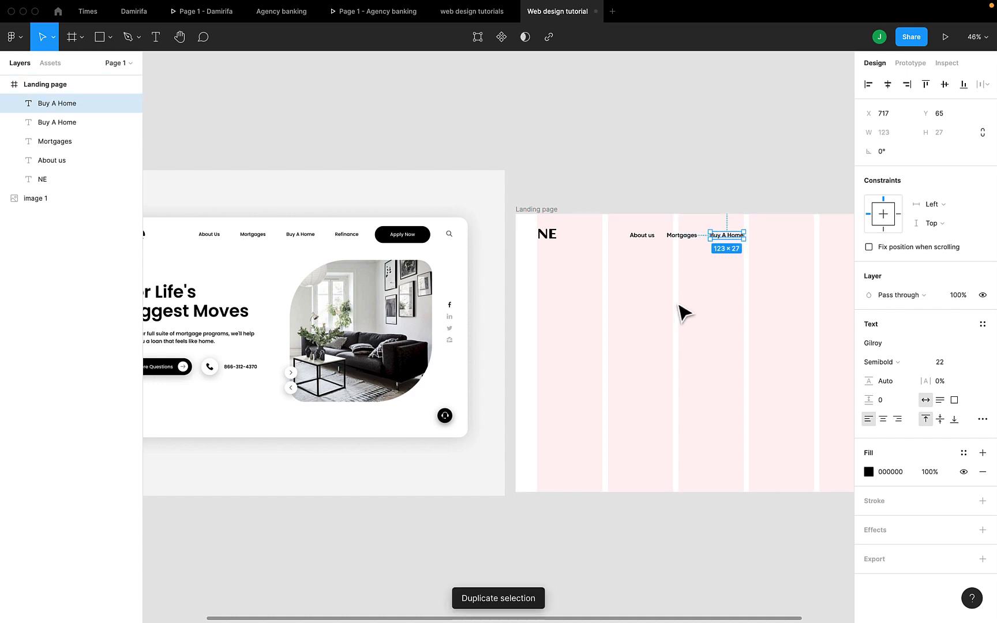
key(shift+Right)
key(shift+Right)
key(shift+Right)
key(shift+Right)
key(shift+Right)
key(shift+Right)
key(shift+Right)
key(shift+Right)
key(shift+Right)
key(shift+Right)
key(shift+Right)
key(shift+Right)
key(shift+Right)
key(shift+Right)
key(shift+Right)
key(shift+Right)
key(shift+Right)
key(shift+Right)
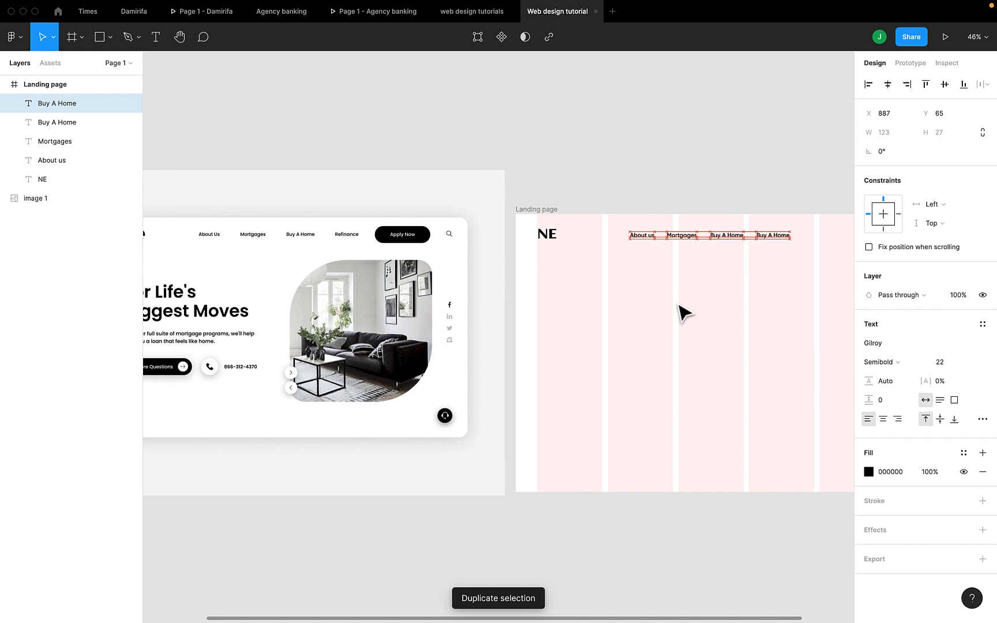
- Change the wording of the copied Buy A Home text to "Refinance"
double_click(779, 236)
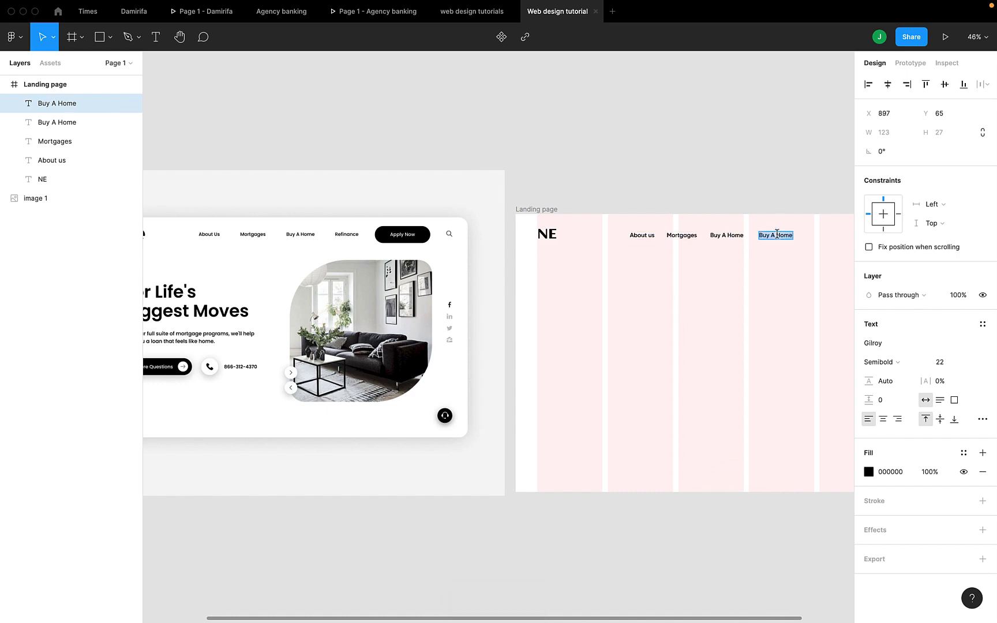
text(Refinance)
scroll(774, 271, right, 3)
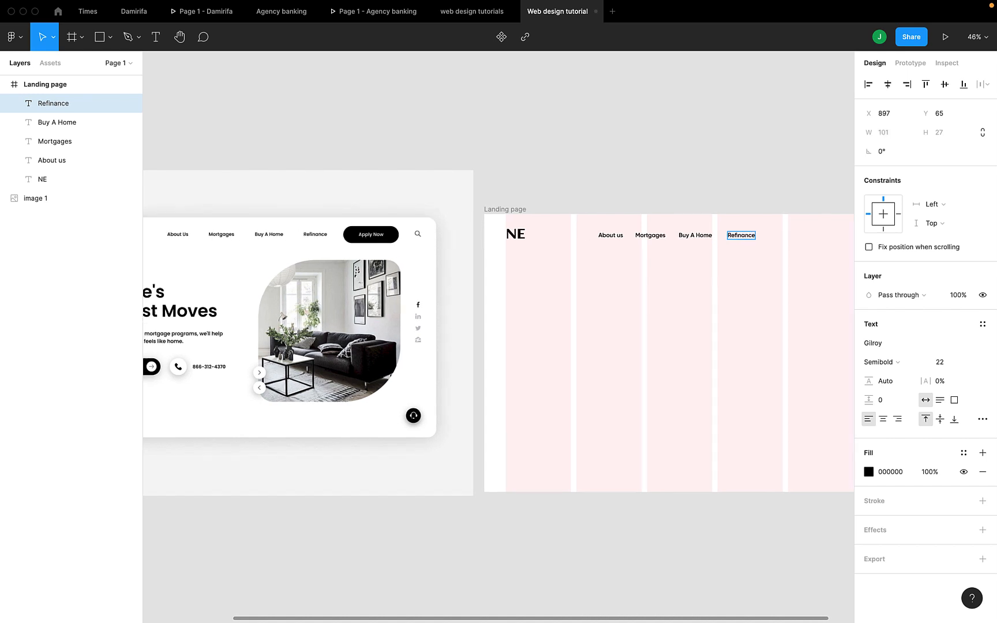
key(Escape)
- Space the four navigation links About us, Mortgages, Buy A Home and Refinance evenly with Tidy up
shift+click(670, 229)
shift+click(638, 229)
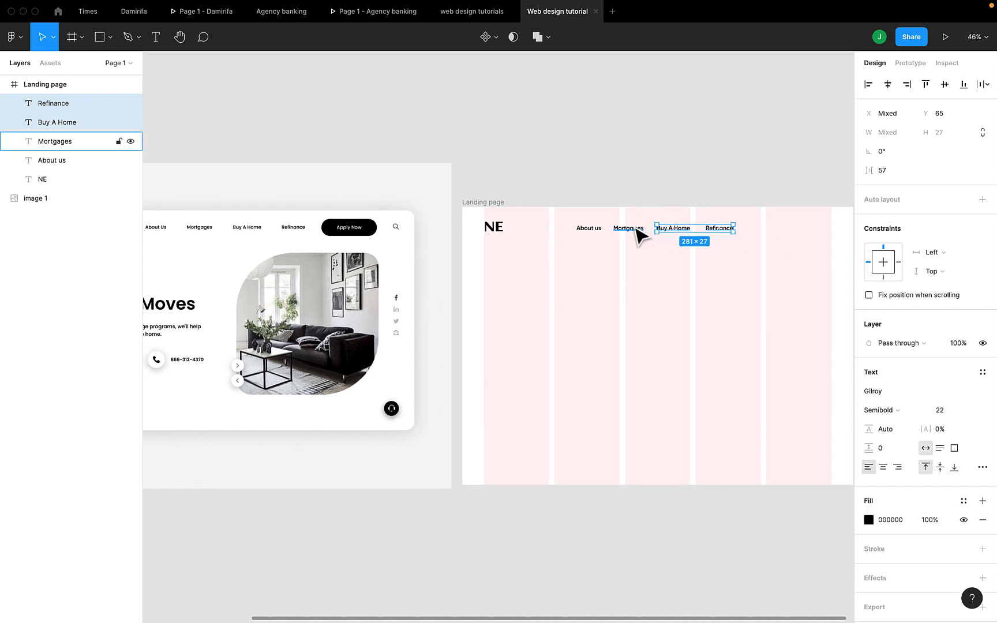
shift+click(587, 229)
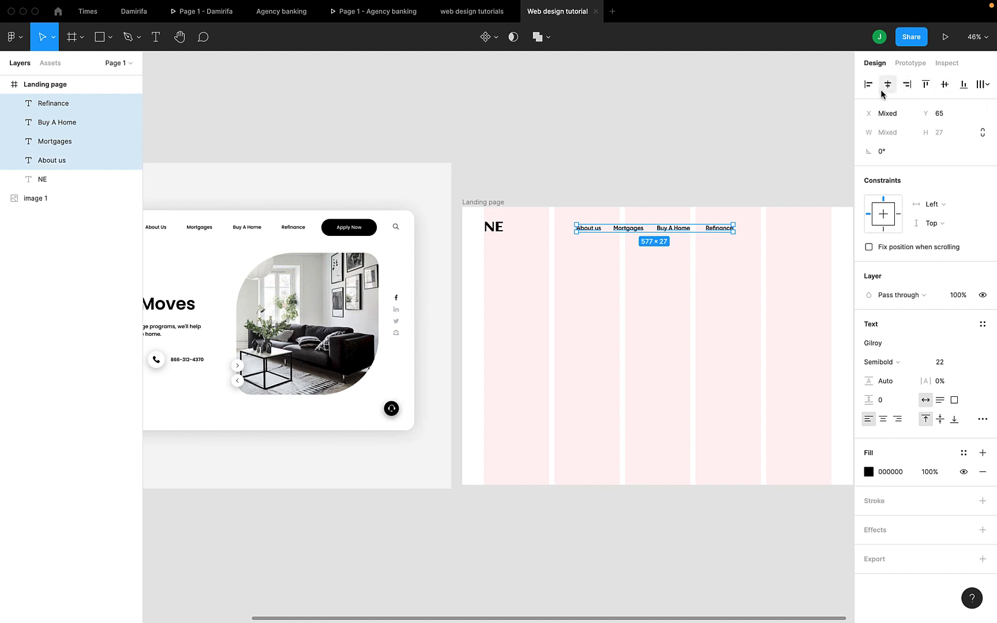
click(978, 90)
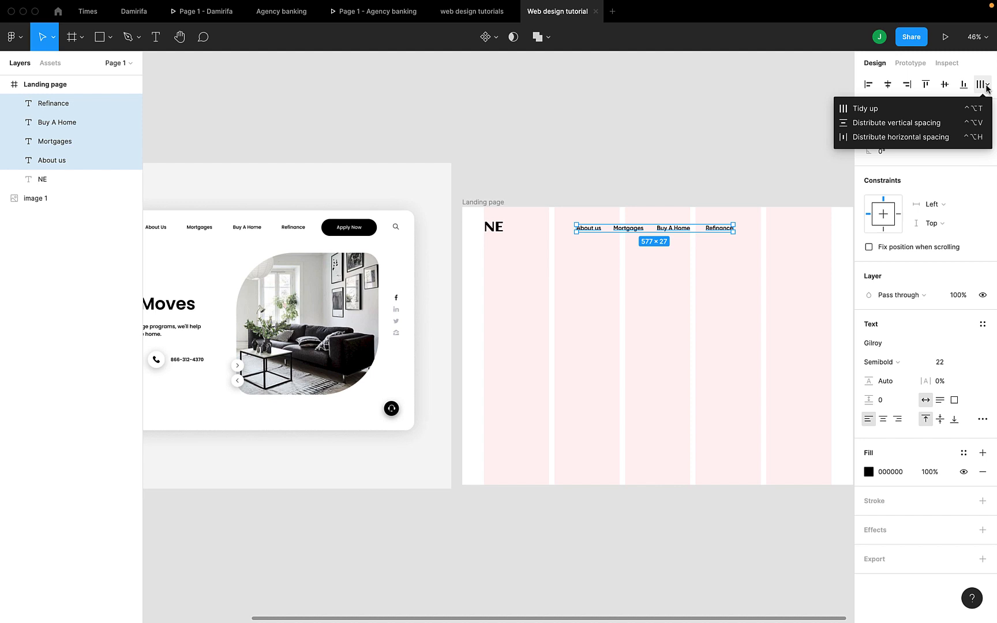
click(906, 109)
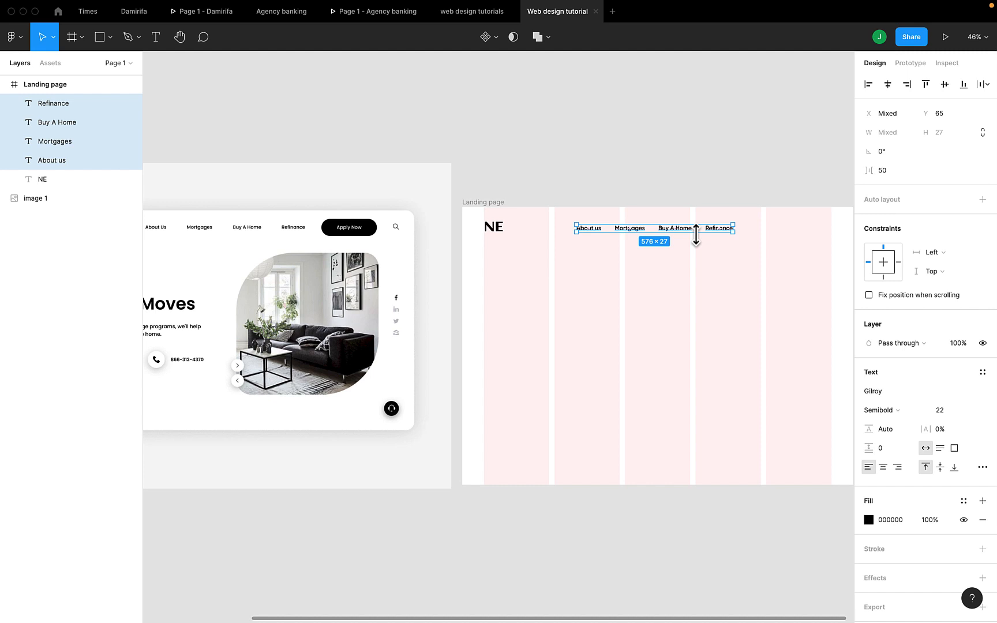
- Set the horizontal spacing between the four navigation links to 60 and nudge the group very slightly left
scroll(615, 252, left, 3)
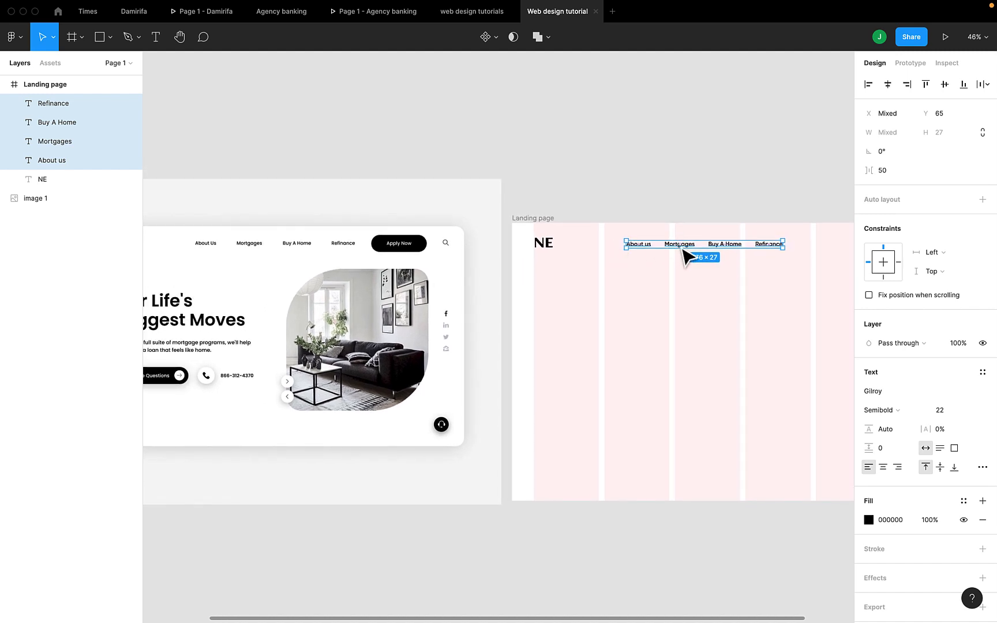
click(881, 169)
key(Up)
key(Up)
key(Up)
key(Up)
key(Up)
key(Up)
key(Up)
key(Up)
key(Up)
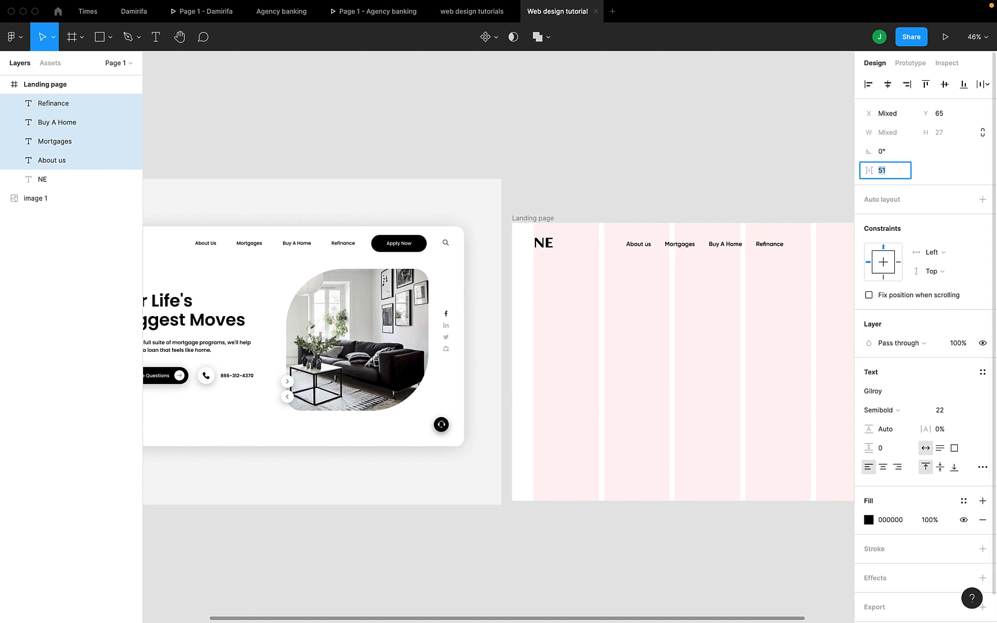
key(Up)
key(Up)
key(Up)
key(Up)
key(Up)
key(Up)
key(Up)
key(Up)
key(Up)
key(Up)
key(Down)
key(Down)
key(Down)
key(Down)
key(Down)
key(Down)
key(Down)
scroll(769, 254, right, 5)
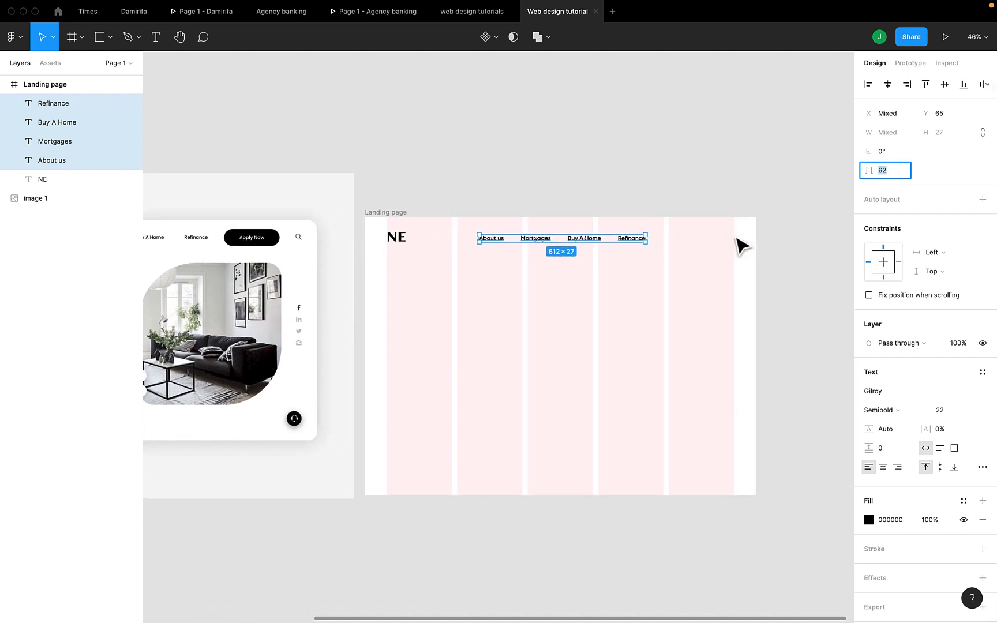
scroll(741, 245, left, 2)
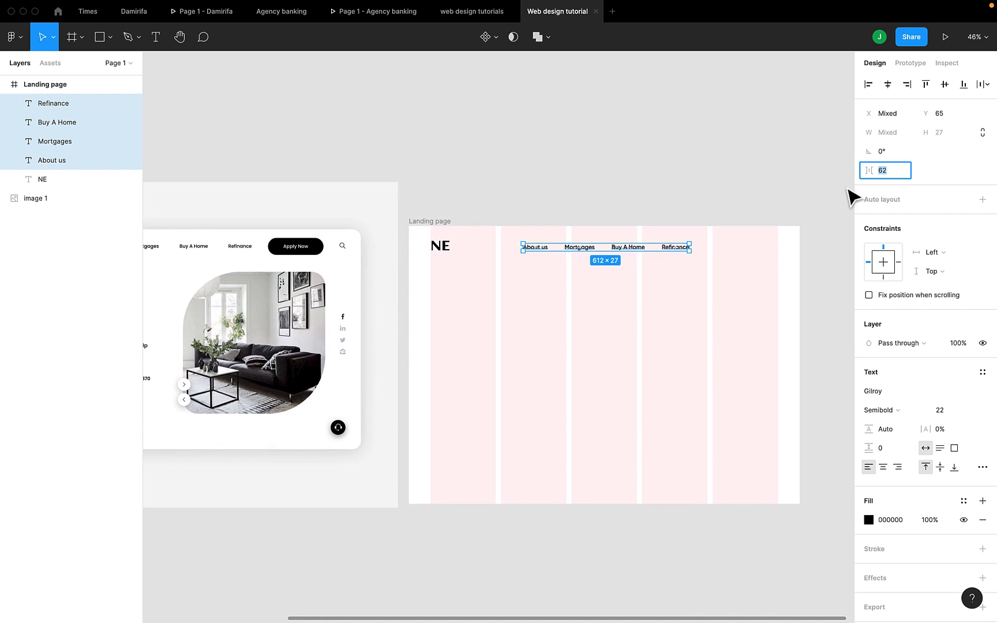
key(Down)
key(Down)
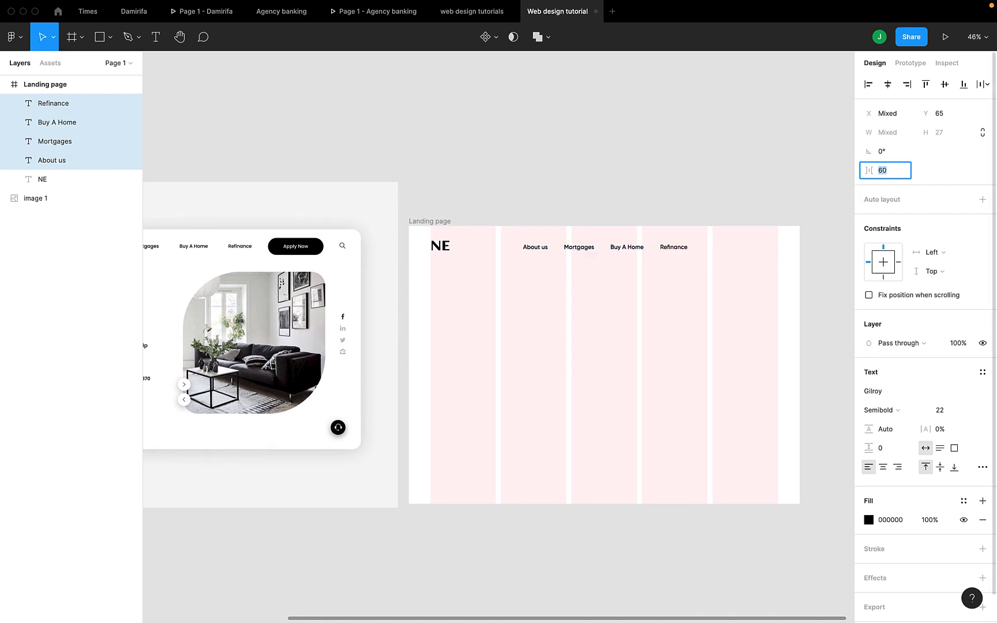
key(Return)
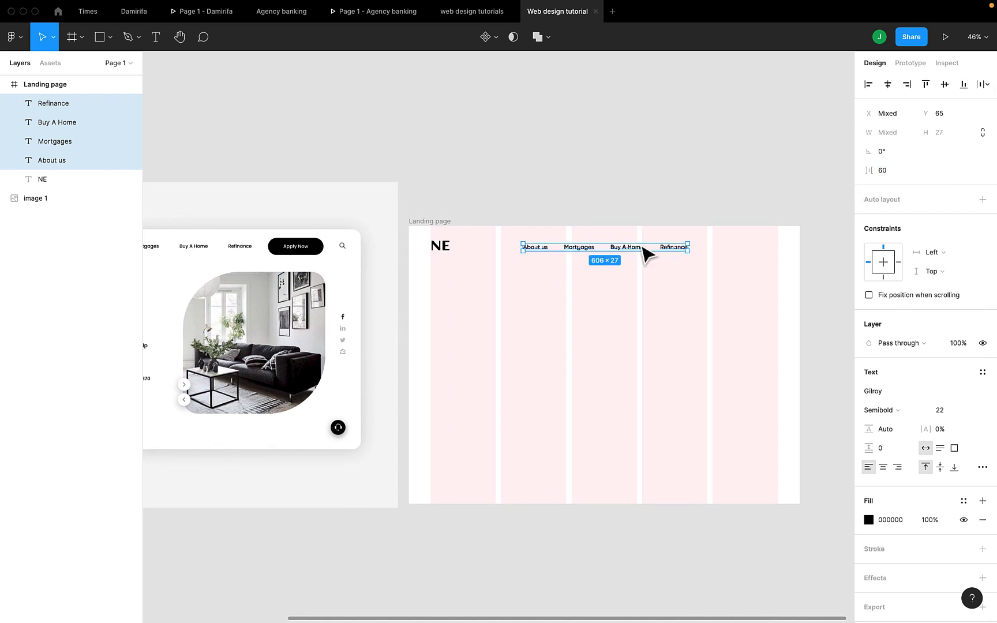
drag(636, 251, 634, 251)
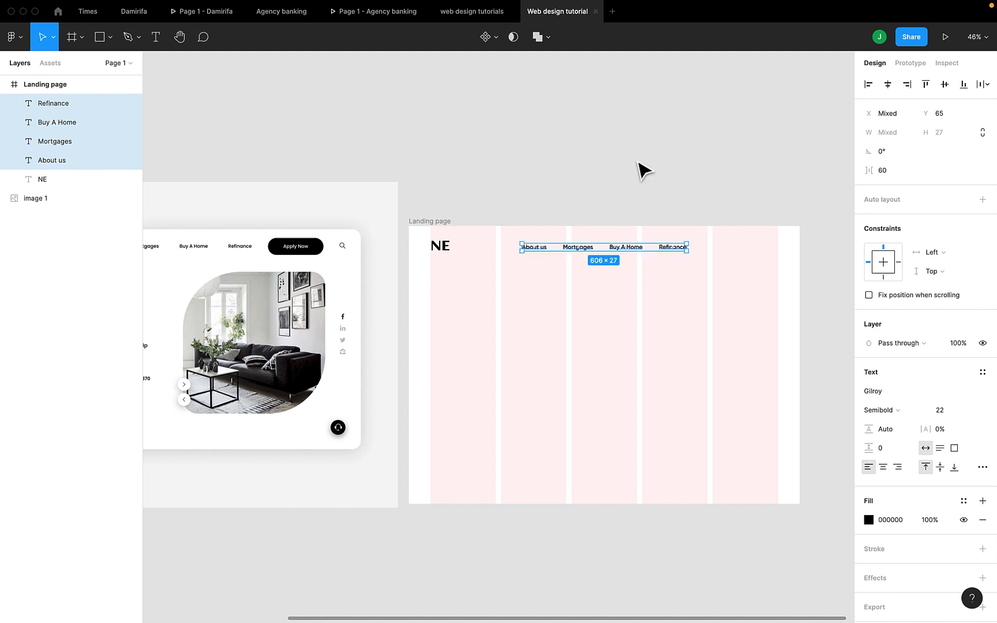
- Reduce the black fill opacity of the four navigation links to 70%
click(879, 410)
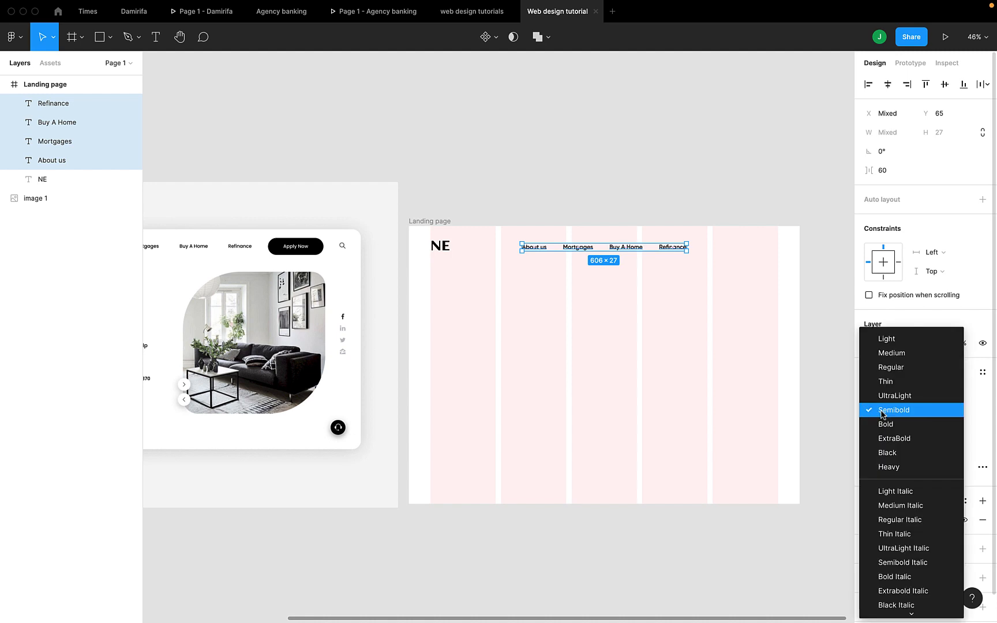
click(825, 165)
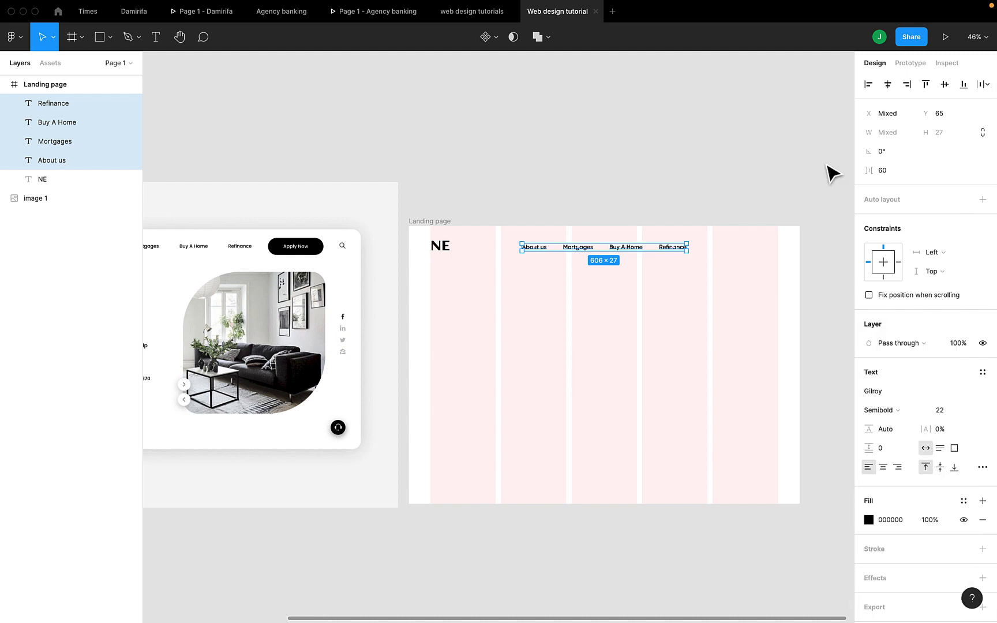
click(928, 519)
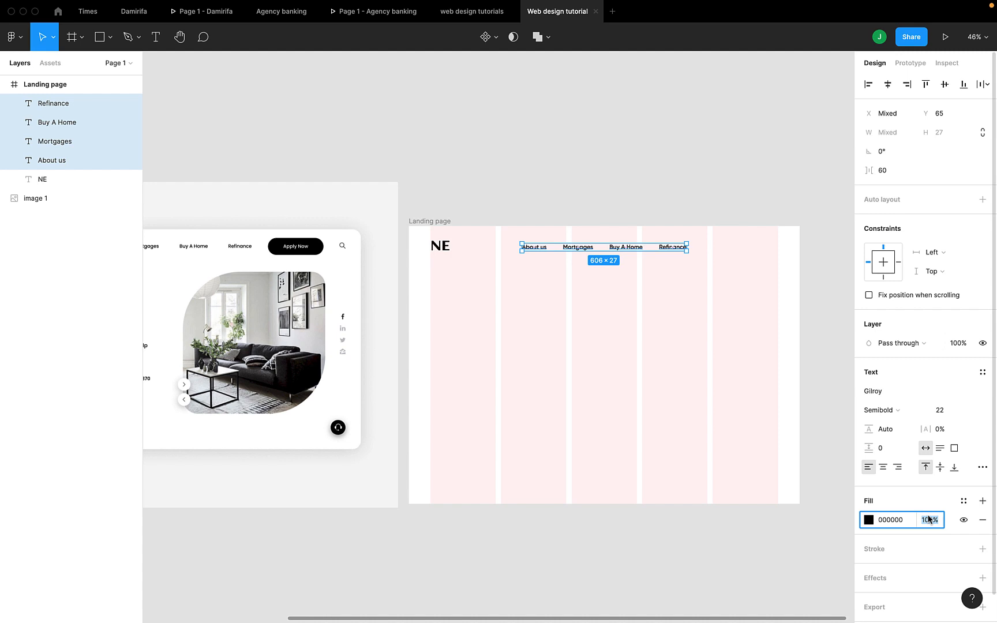
text(70)
key(Return)
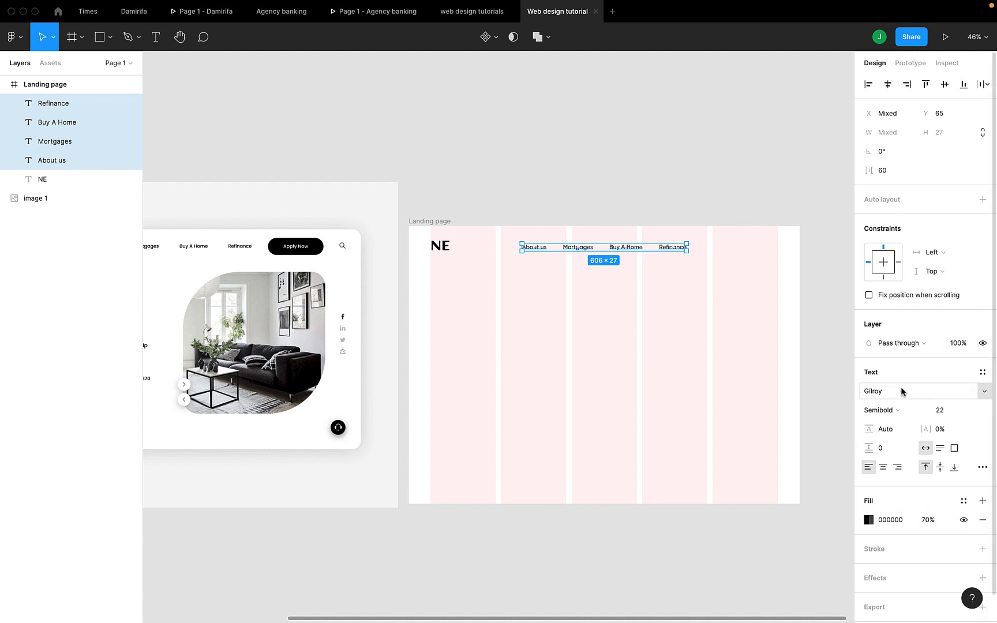
scroll(900, 388, down, 1)
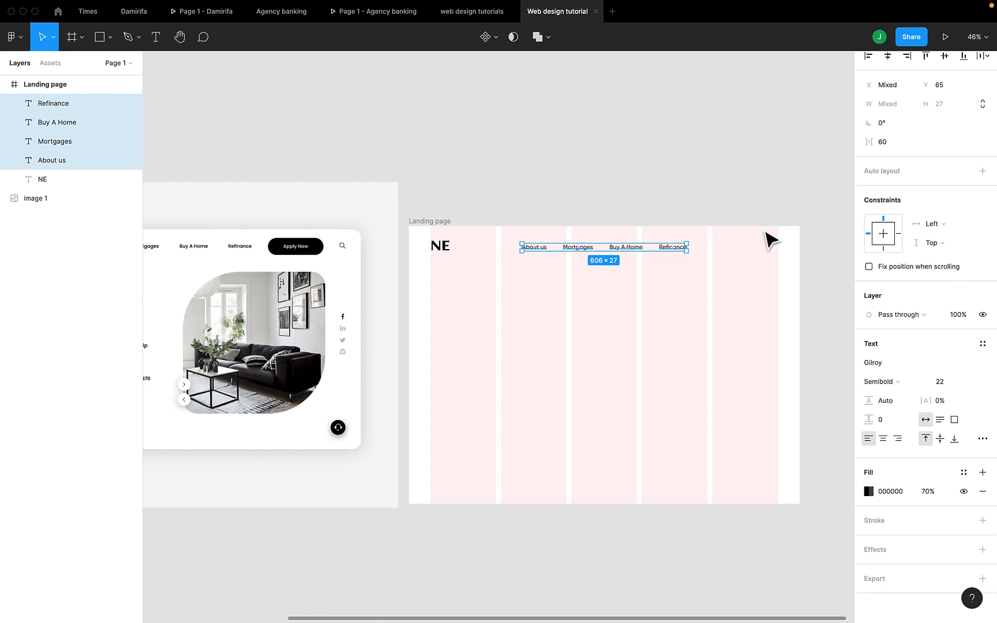
- Compare the navigation links with the reference design and set their fill opacity to 80%
scroll(741, 231, left, 3)
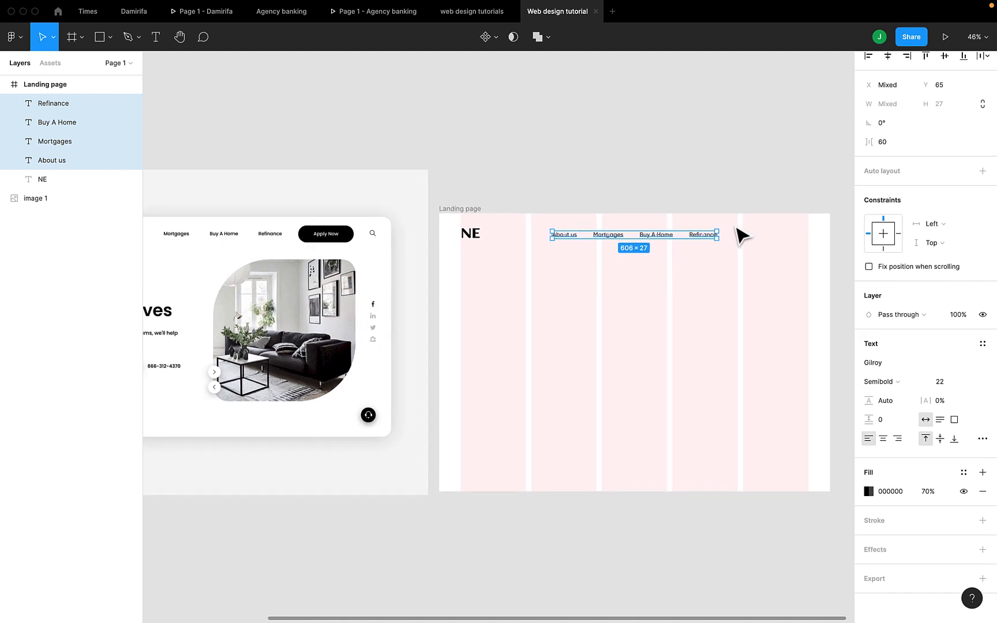
scroll(740, 234, left, 10)
scroll(741, 235, right, 3)
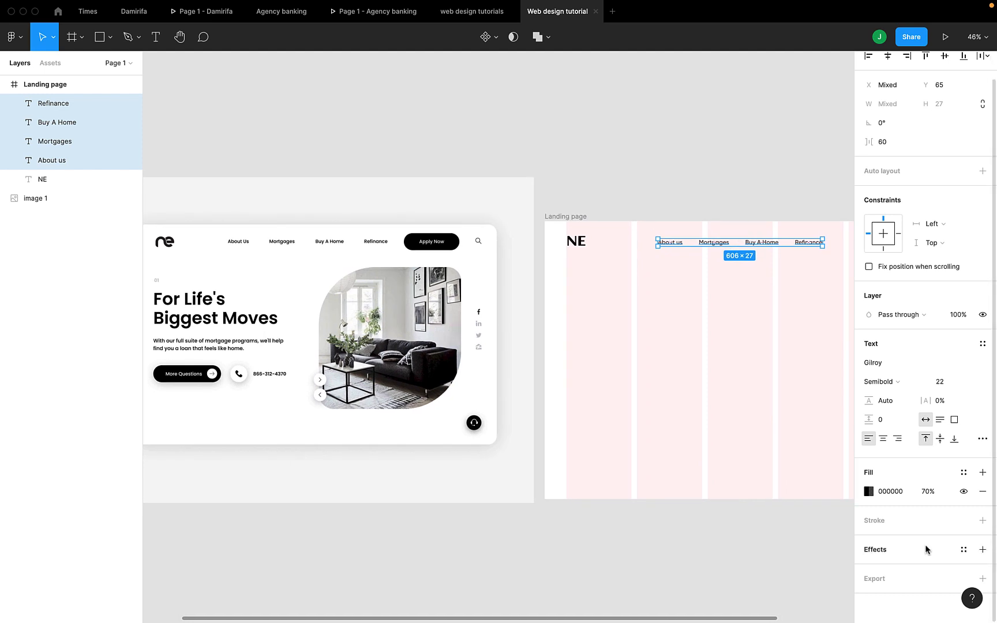
click(929, 500)
text(80)
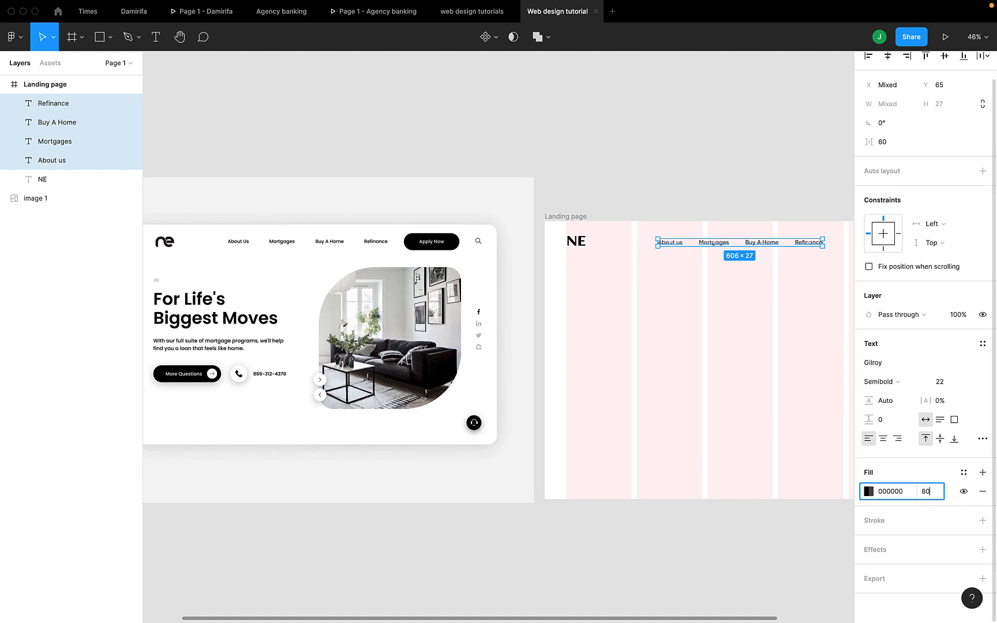
key(Return)
right_click(716, 283)
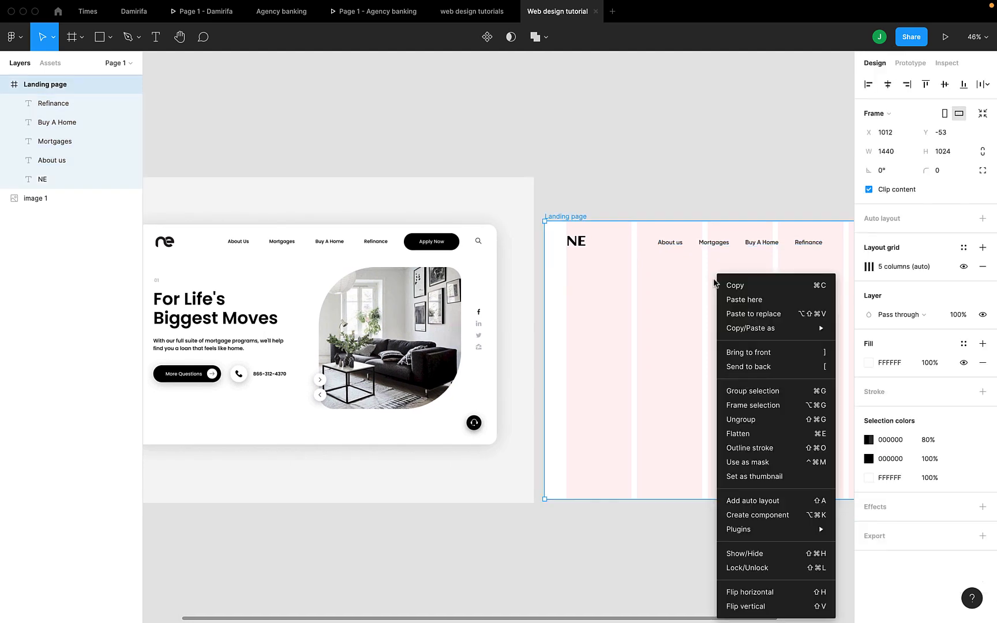
click(715, 282)
scroll(669, 277, right, 3)
scroll(675, 284, right, 3)
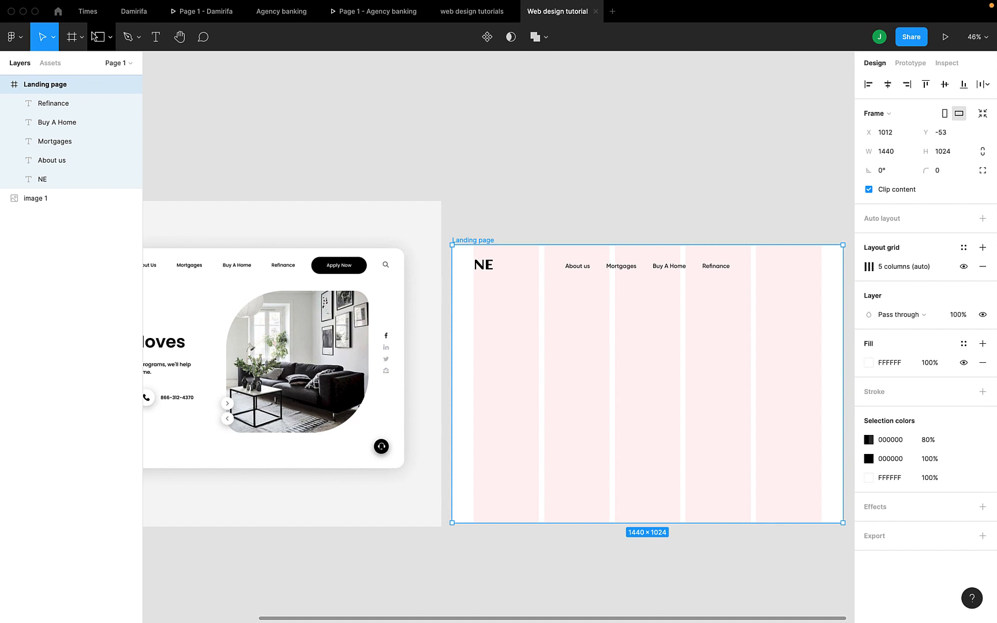
click(96, 36)
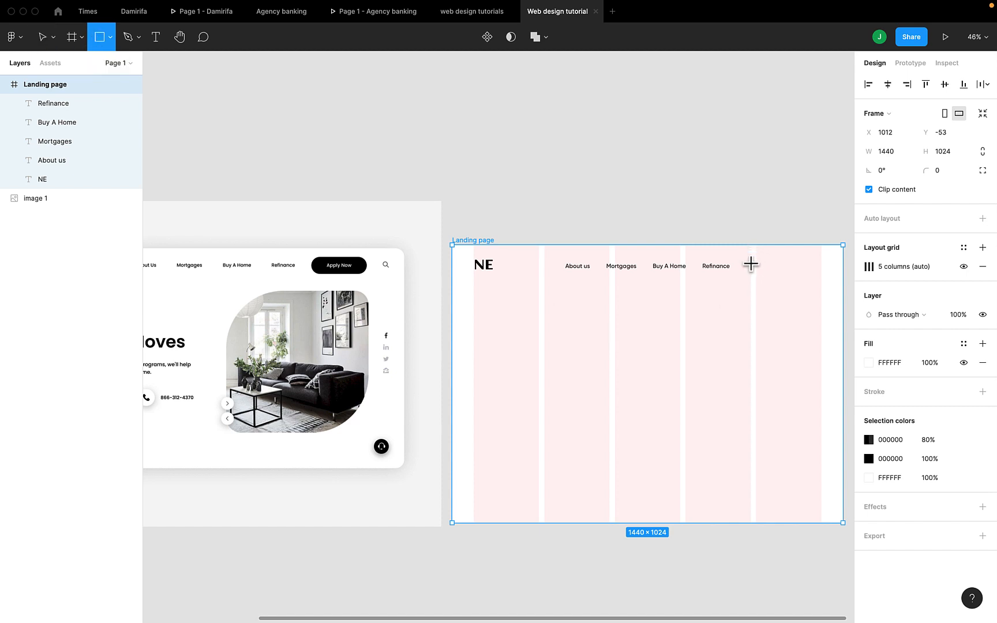
click(249, 129)
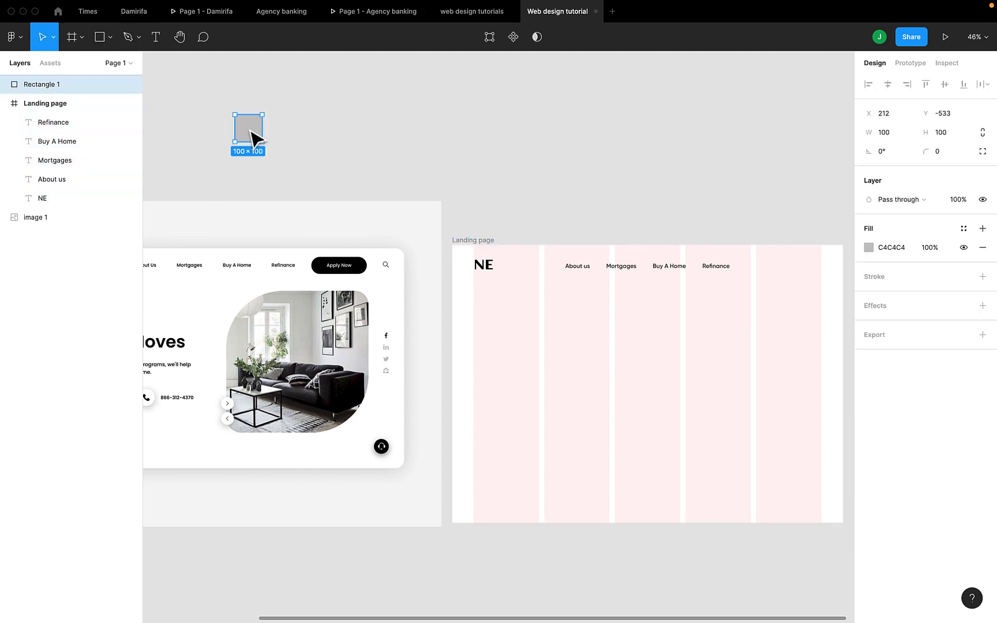
key(Delete)
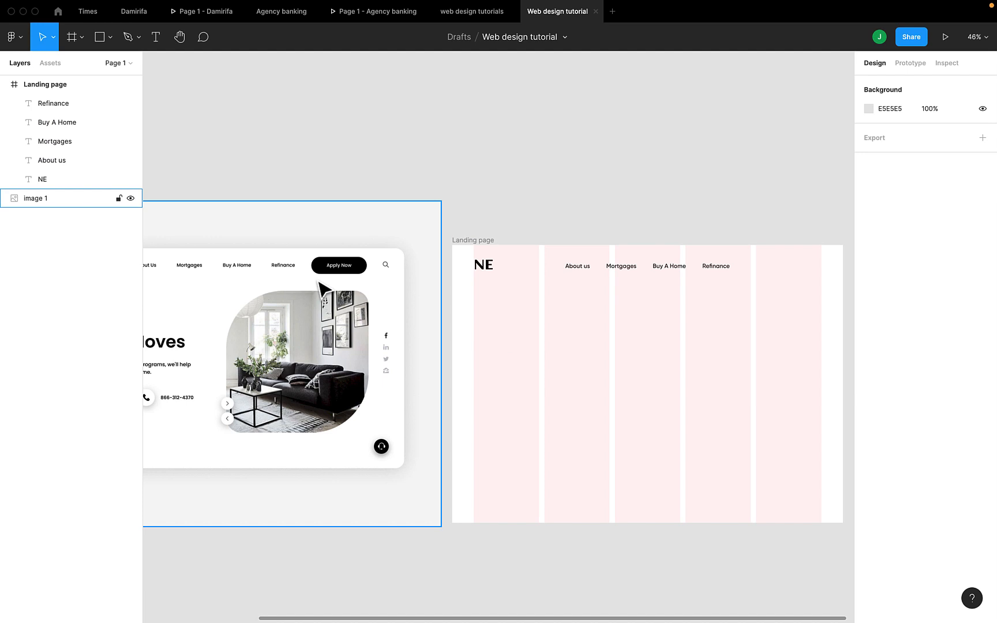
- Draw a rectangle about 177 × 57 beside the Refinance link for the Apply Now button
click(101, 41)
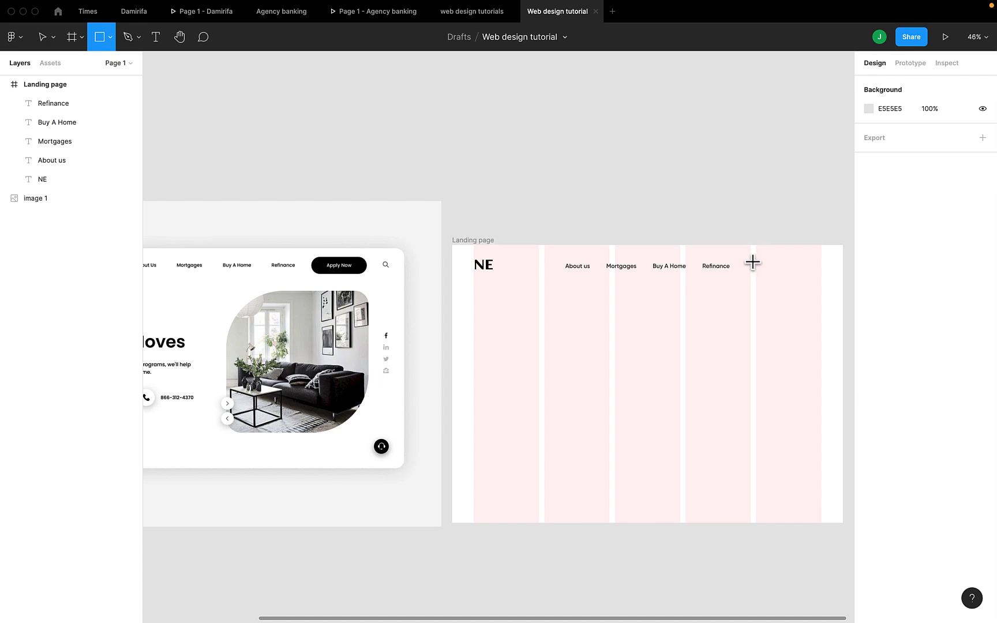
mouse_move(750, 261)
mouse_down()
mouse_move(829, 275)
mouse_move(765, 273)
mouse_up()
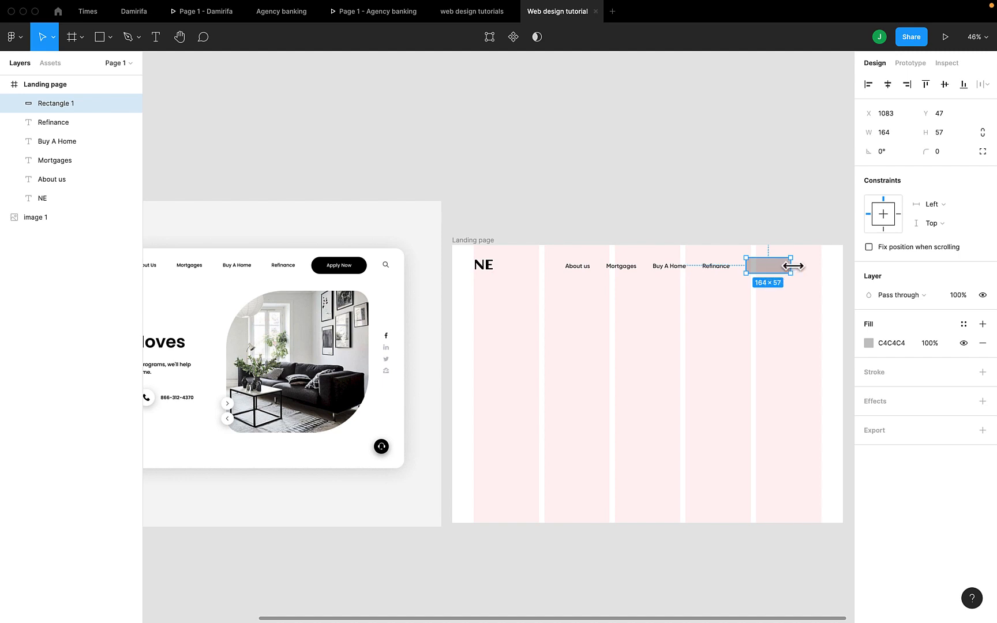
drag(790, 266, 793, 266)
- Set the button rectangle's height to 60 and its width to 180
click(957, 133)
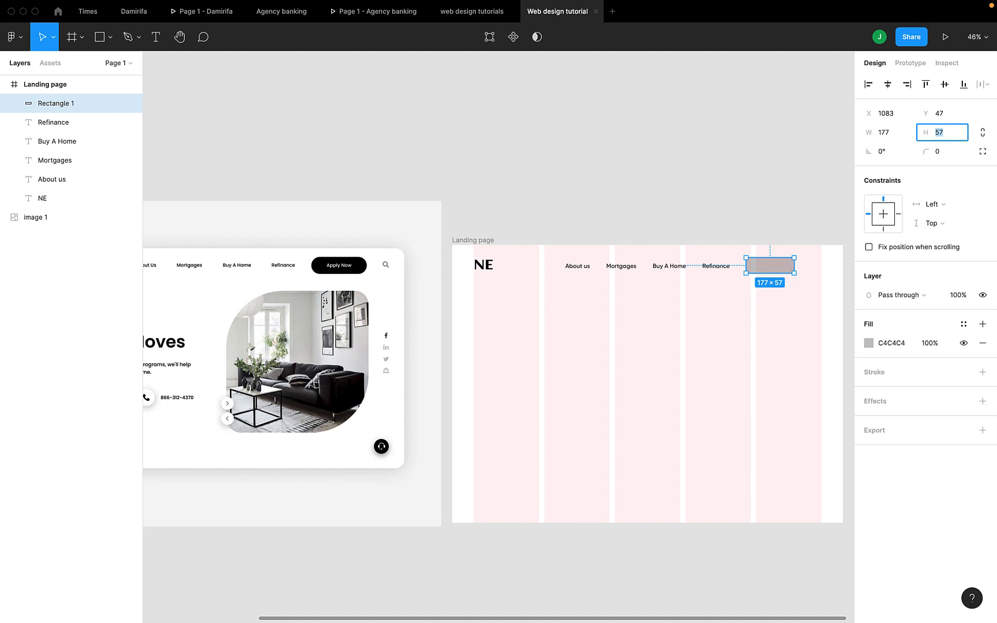
key(Up)
key(Up)
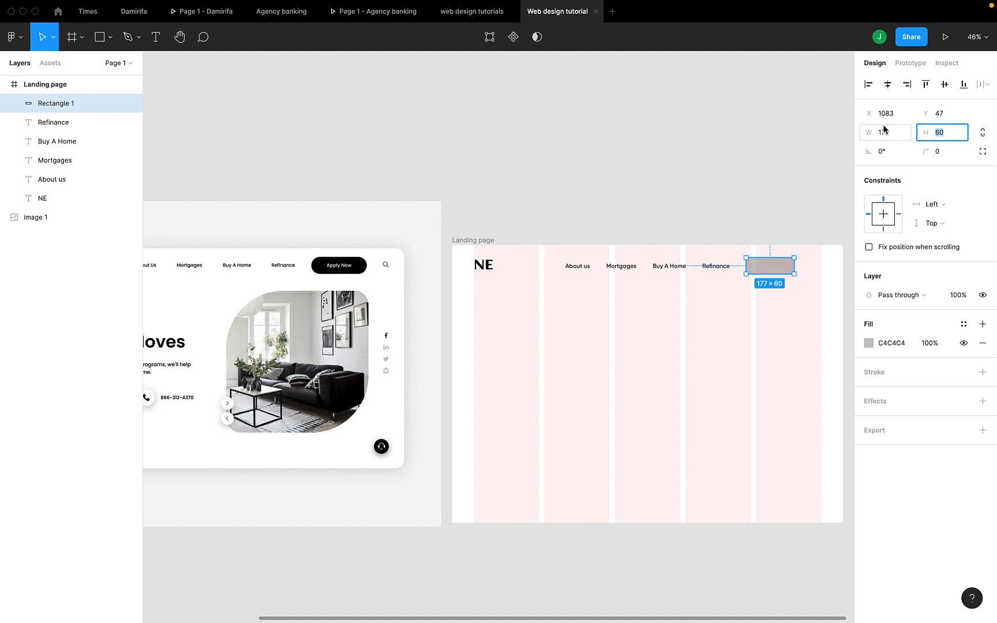
click(897, 139)
key(Up)
key(Up)
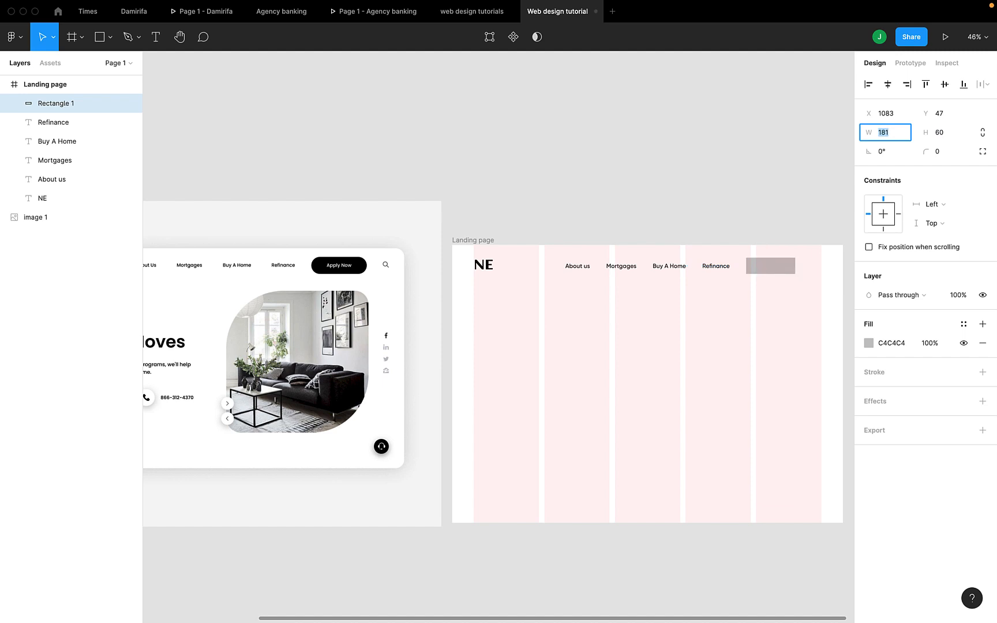
- Round the button rectangle's corners with a radius of 30
click(955, 153)
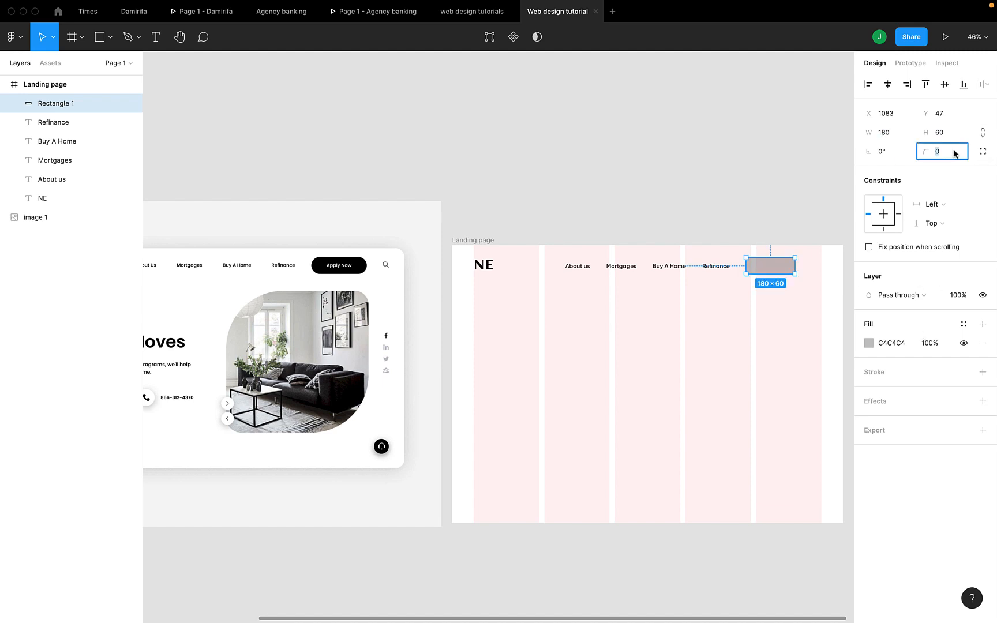
text(30)
key(Return)
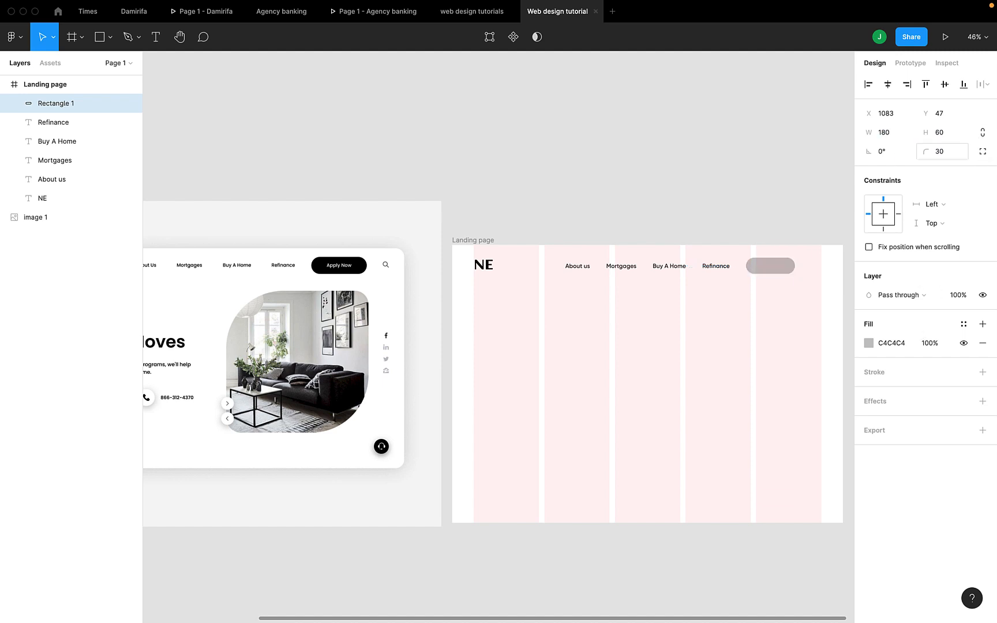
click(678, 168)
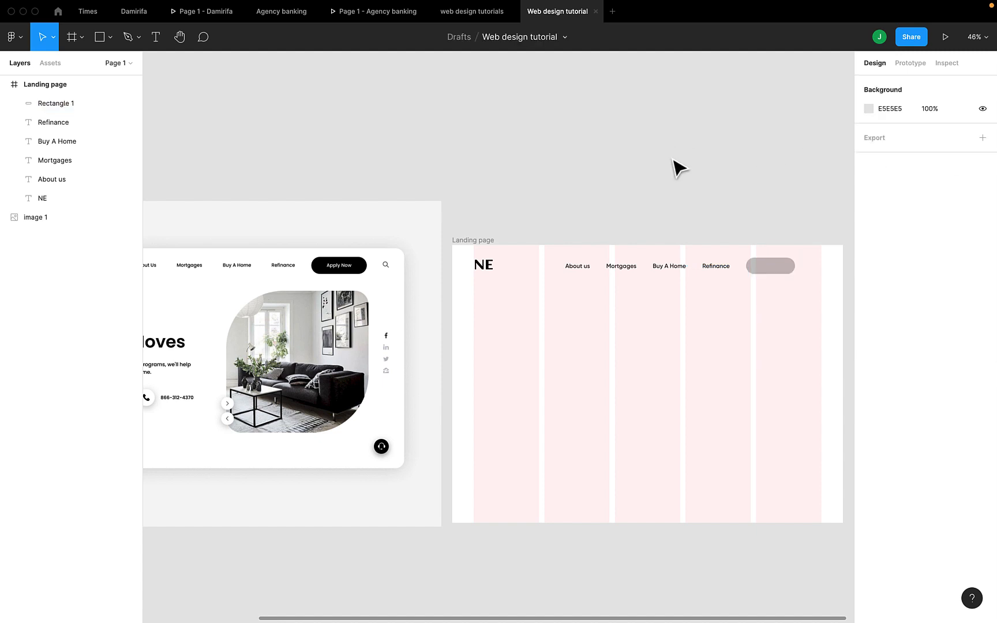
- Fill the rounded button rectangle with solid black 000000 at 100% opacity from the document colors
click(775, 270)
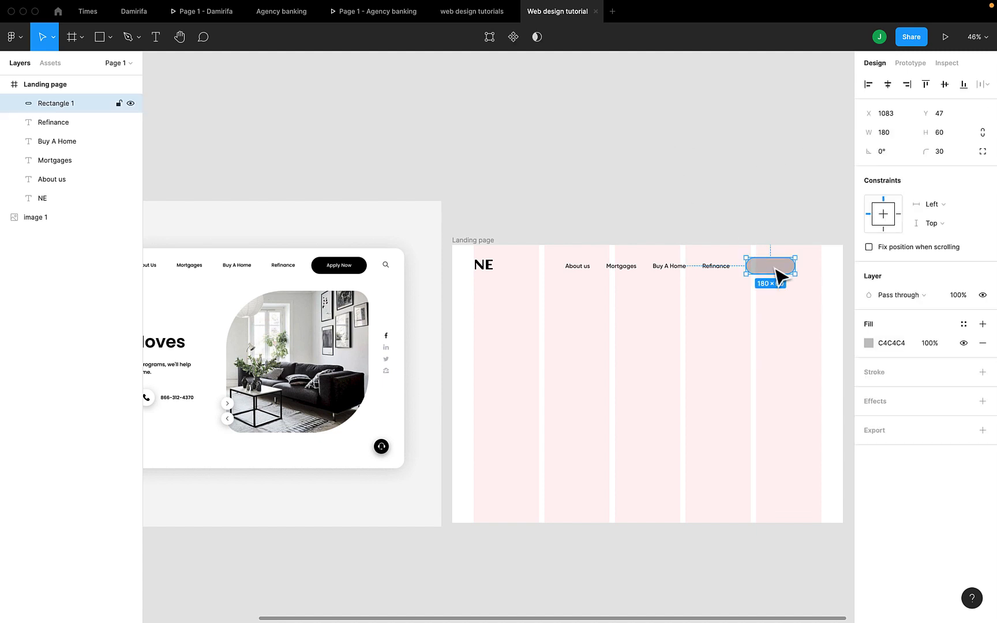
click(869, 345)
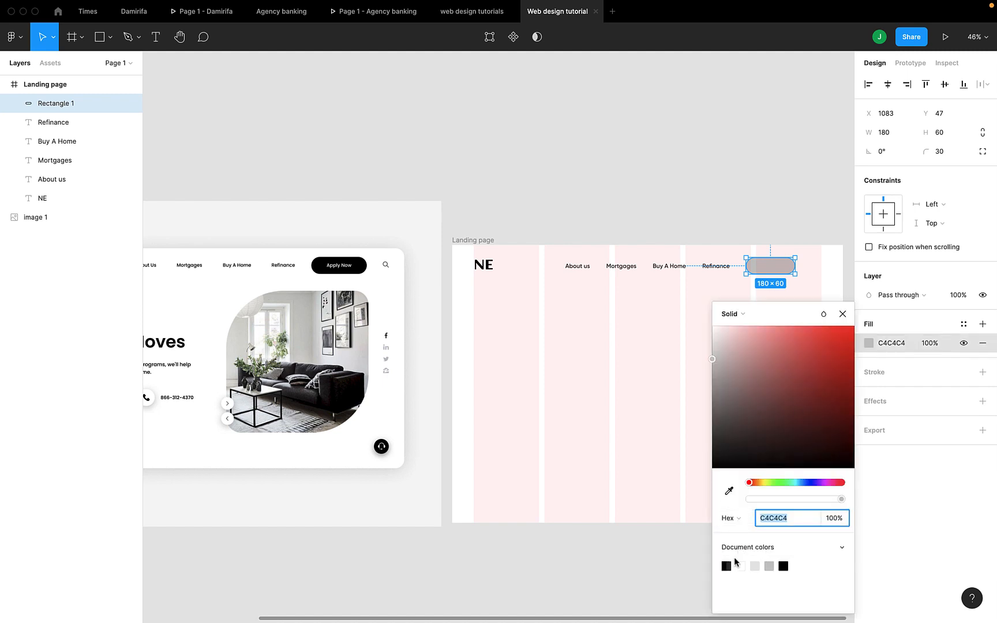
click(727, 565)
click(784, 566)
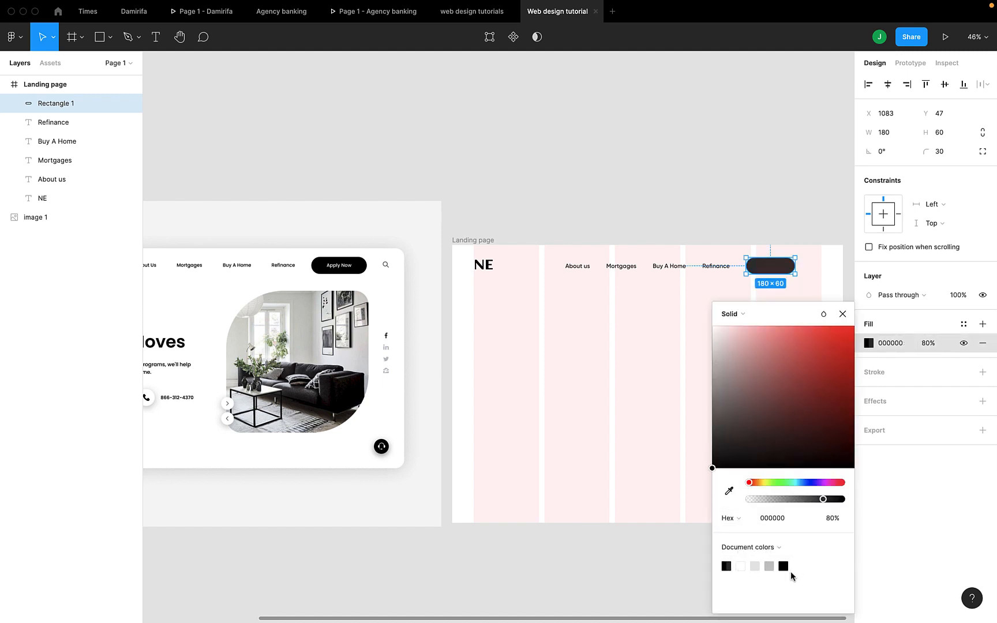
click(842, 327)
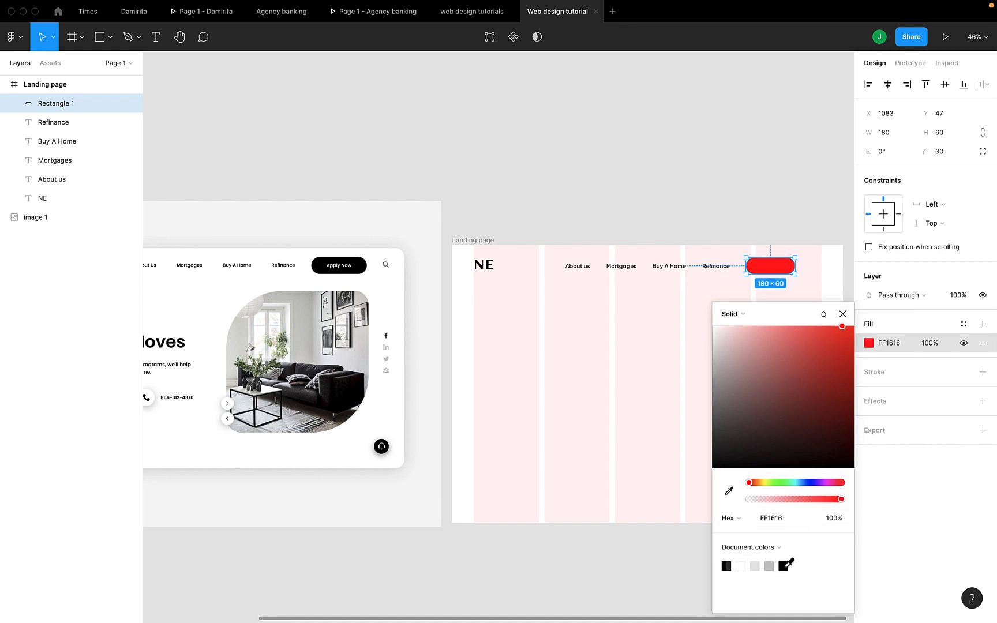
click(783, 566)
click(846, 303)
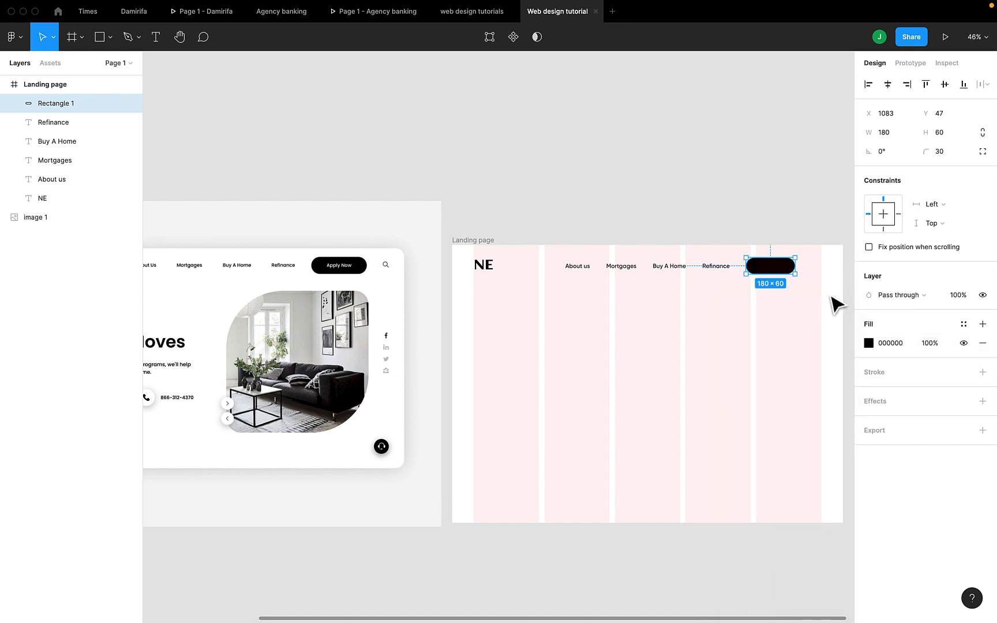
click(703, 154)
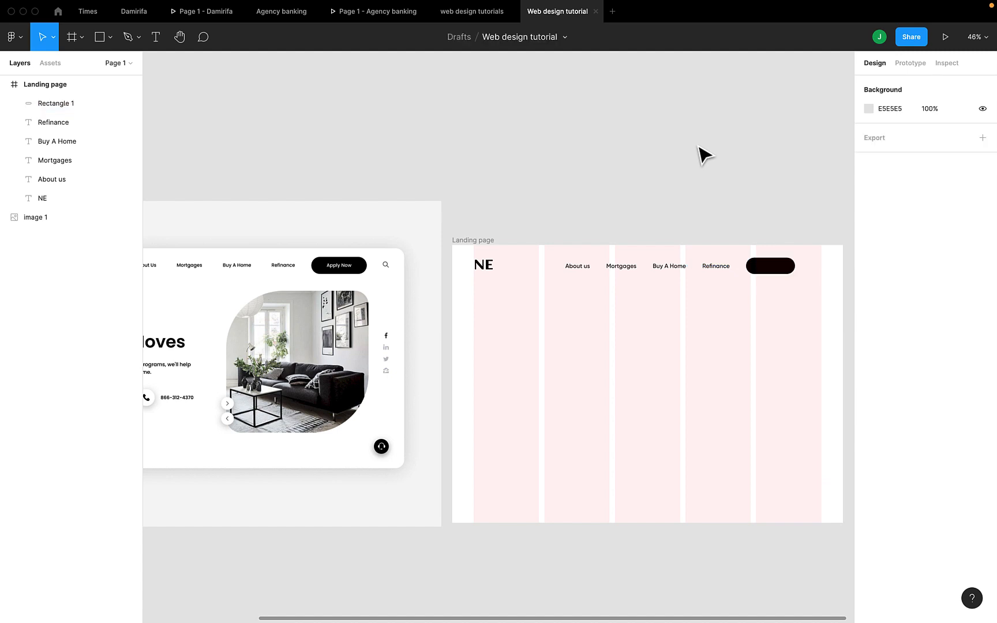
scroll(703, 155, right, 2)
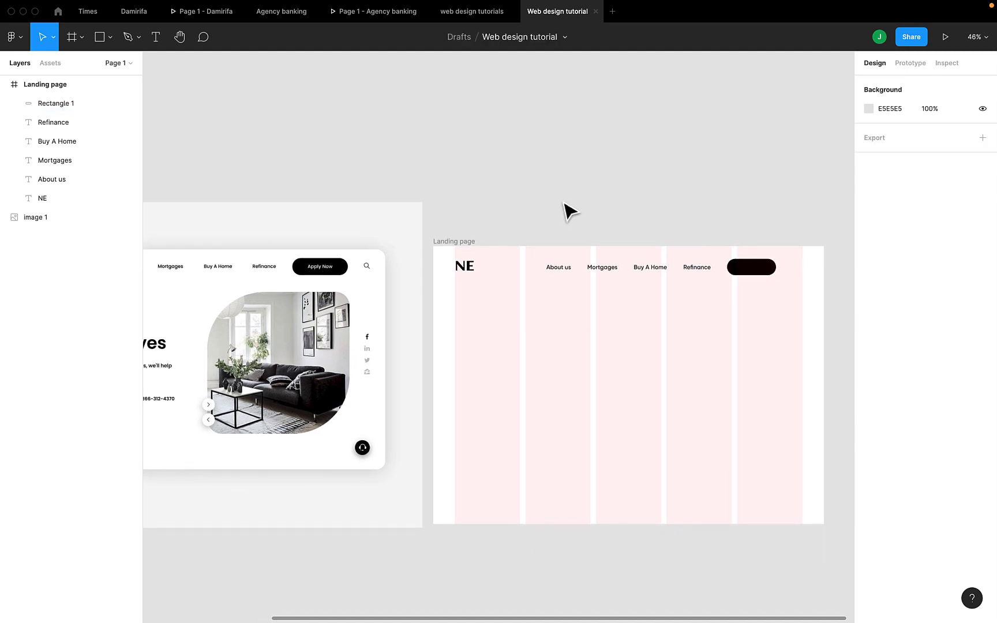
- Add an "Apply Now" text label in white Gilroy Semibold 22 on the black button rectangle
click(773, 277)
scroll(773, 277, up, 4)
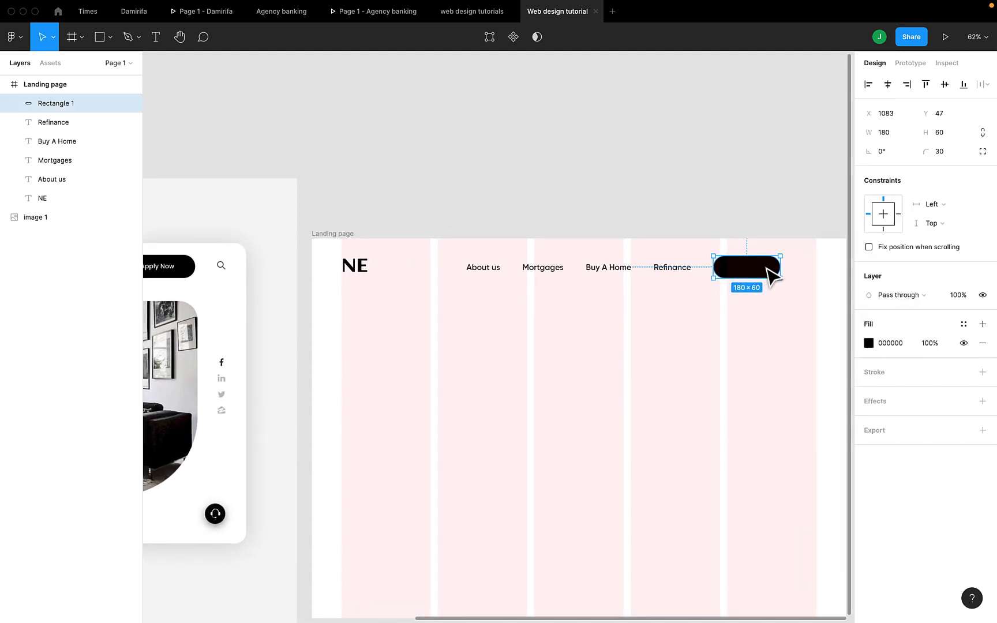
scroll(770, 273, left, 2)
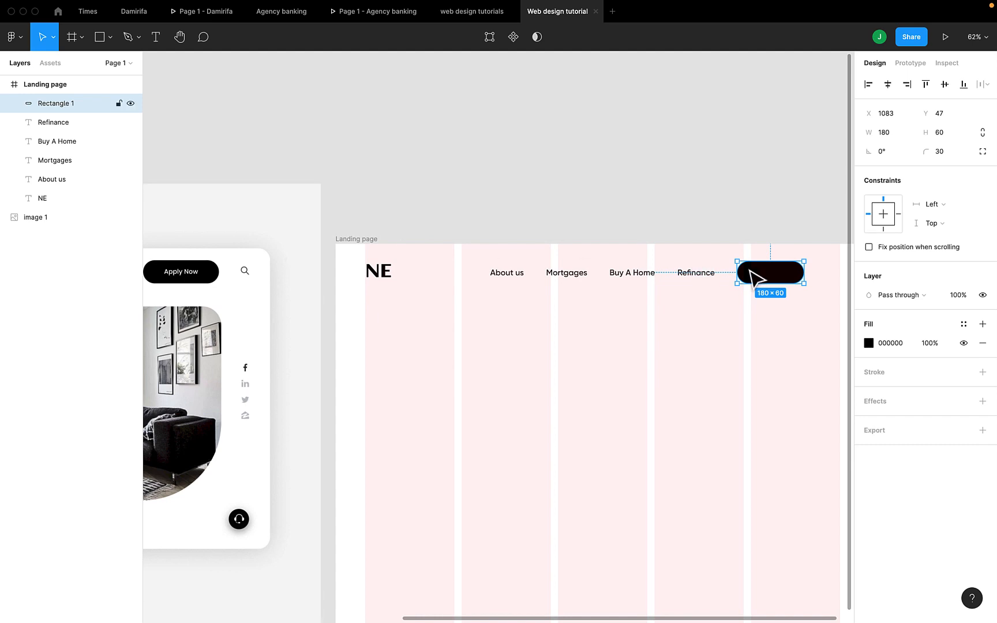
key(t)
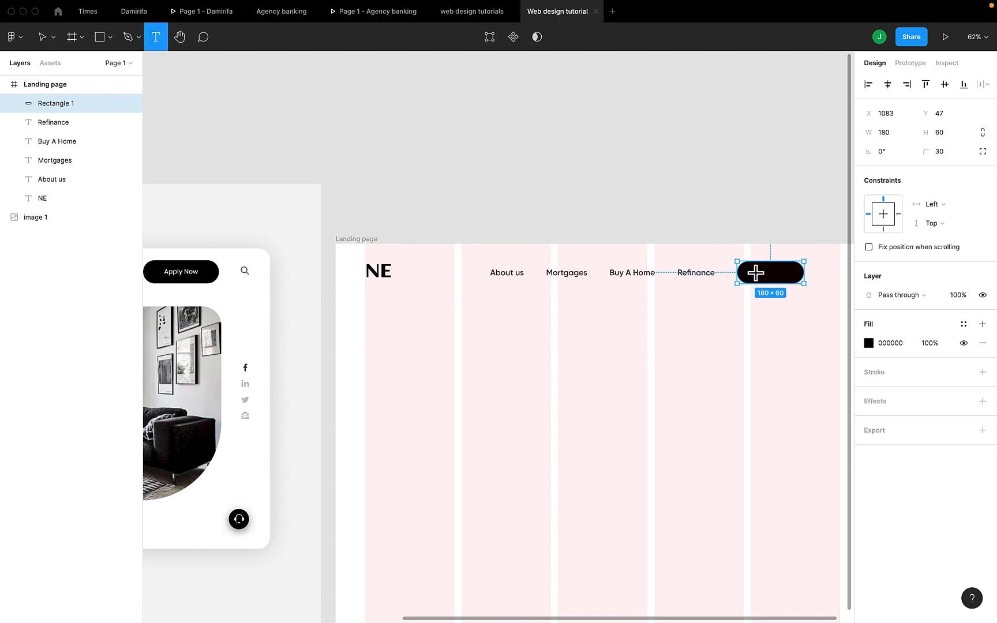
click(756, 273)
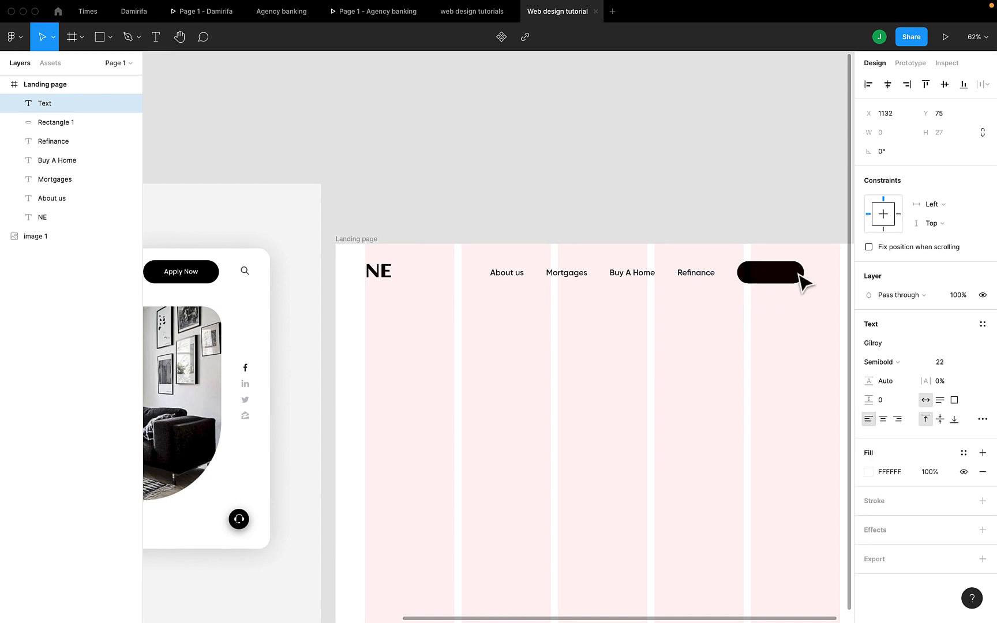
text(Apply Now)
key(Escape)
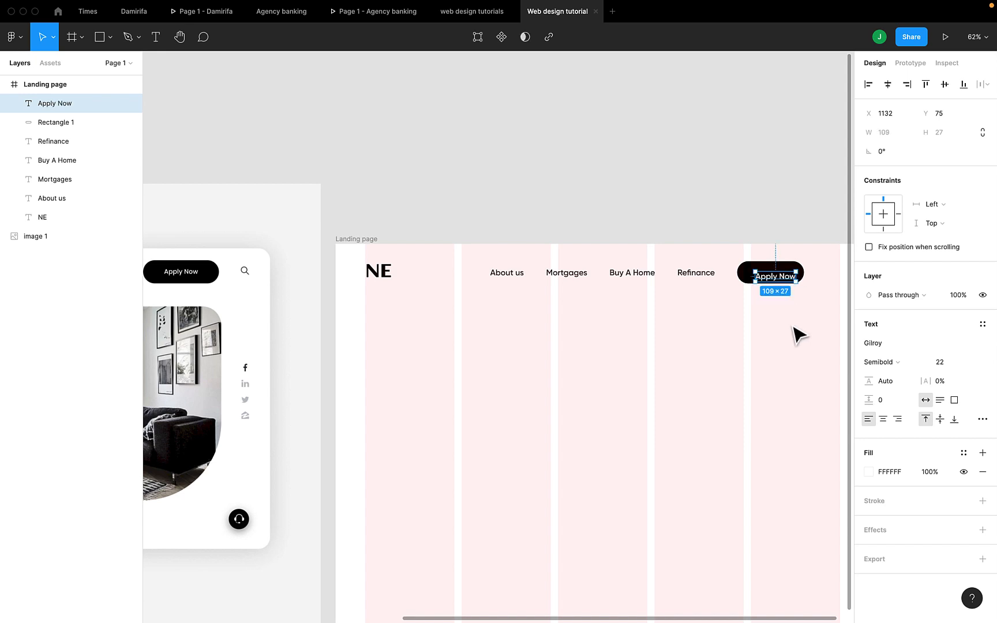
- Center the Apply Now label horizontally and vertically with the black button rectangle
shift+click(744, 283)
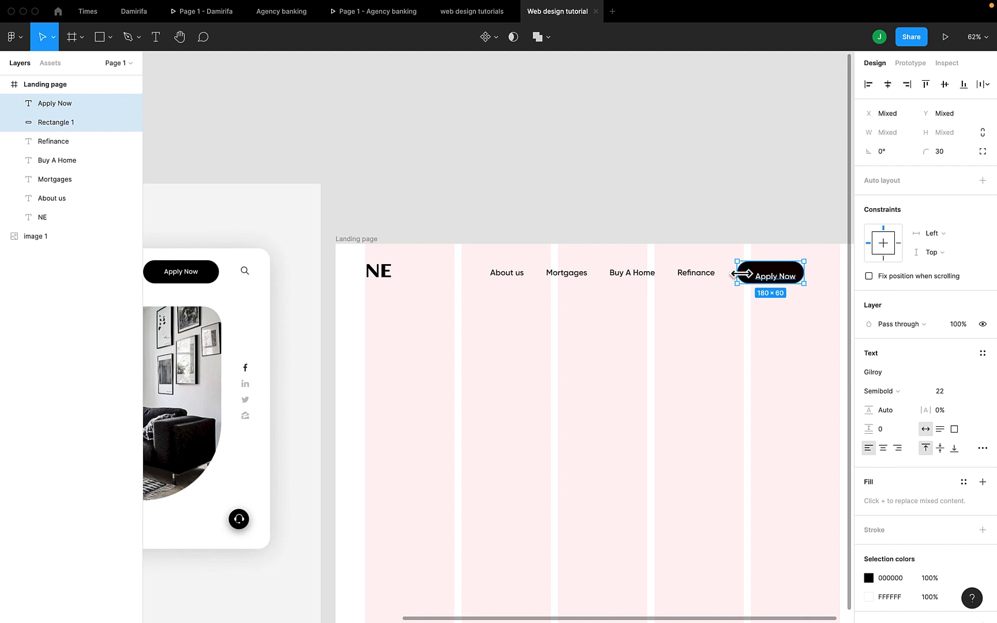
click(889, 84)
click(944, 85)
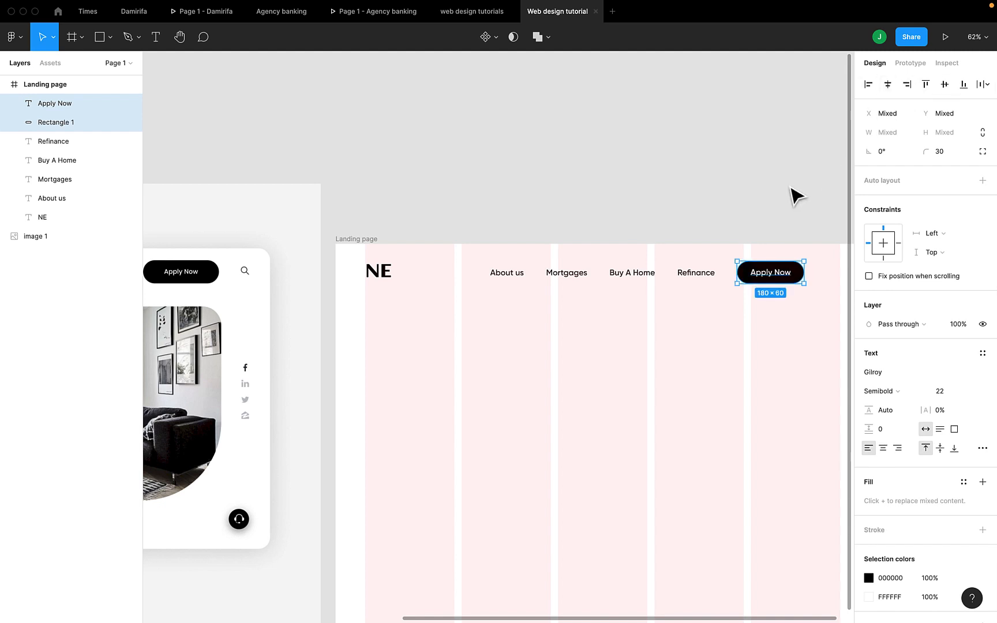
click(784, 366)
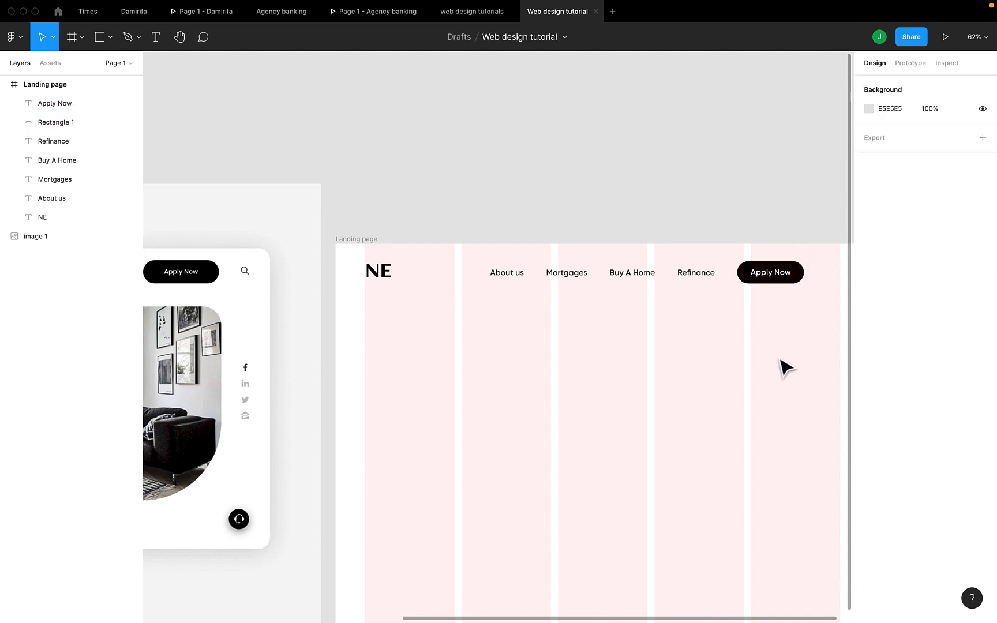
- Group the Apply Now label with its rectangle and rename the group as button
click(774, 267)
shift+click(770, 274)
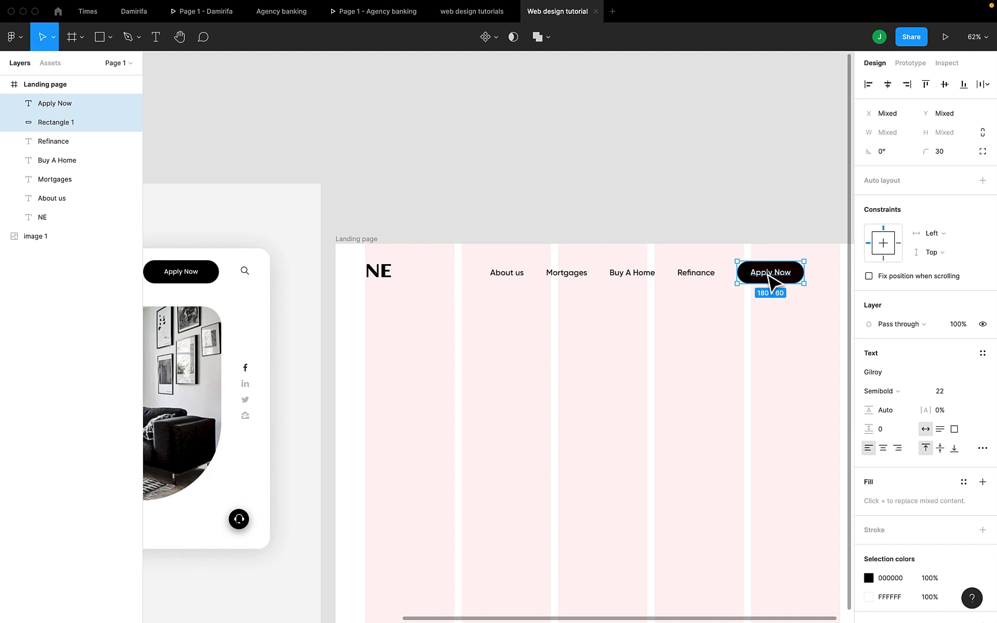
key(super+g)
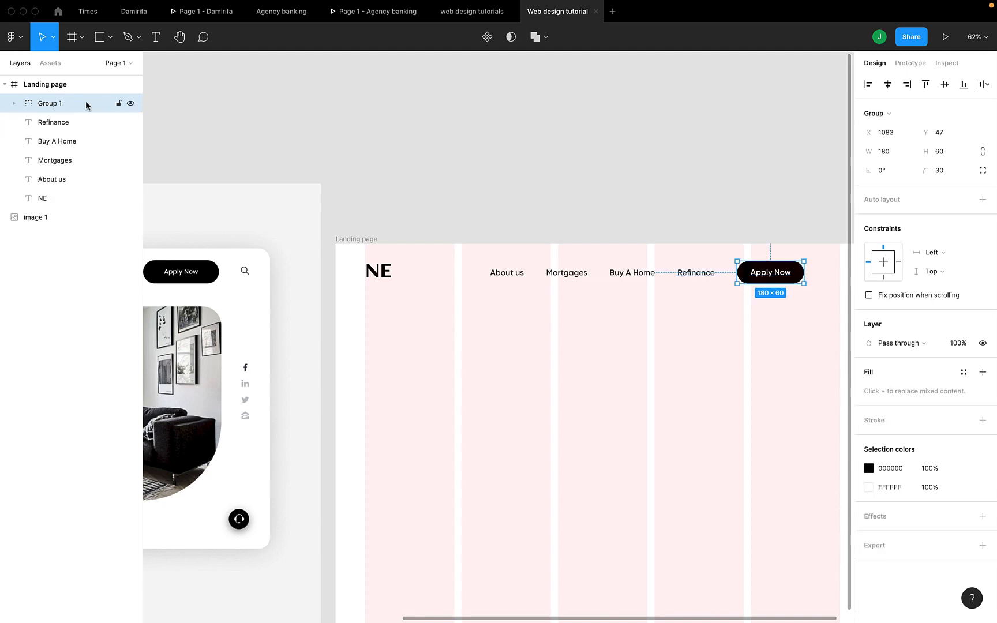
double_click(49, 104)
text(button)
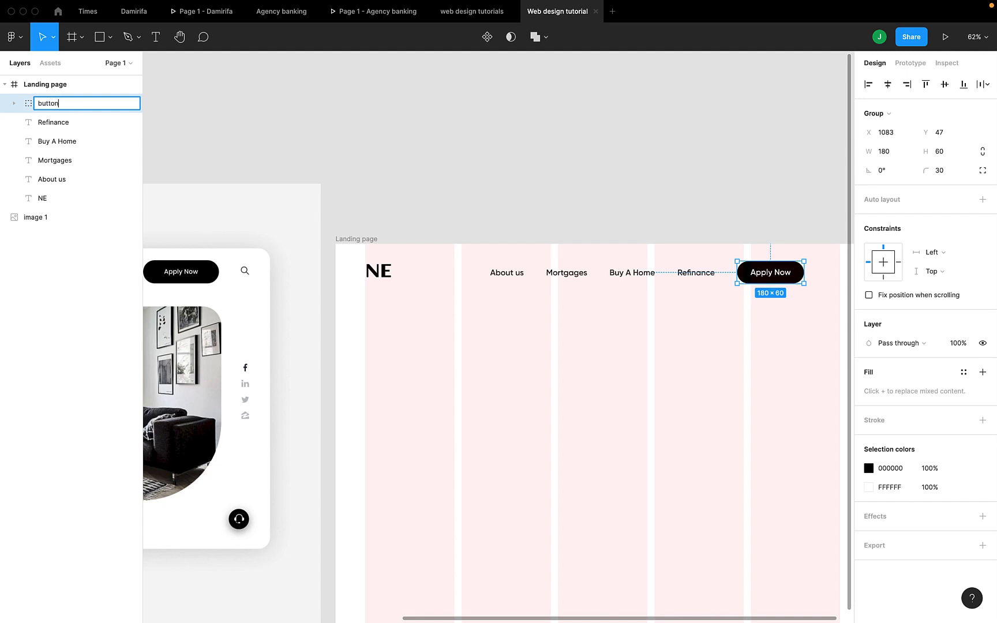
click(367, 201)
- Open the Community page for browsing plugins
scroll(368, 199, left, 1)
scroll(374, 206, left, 3)
scroll(374, 207, down, 3)
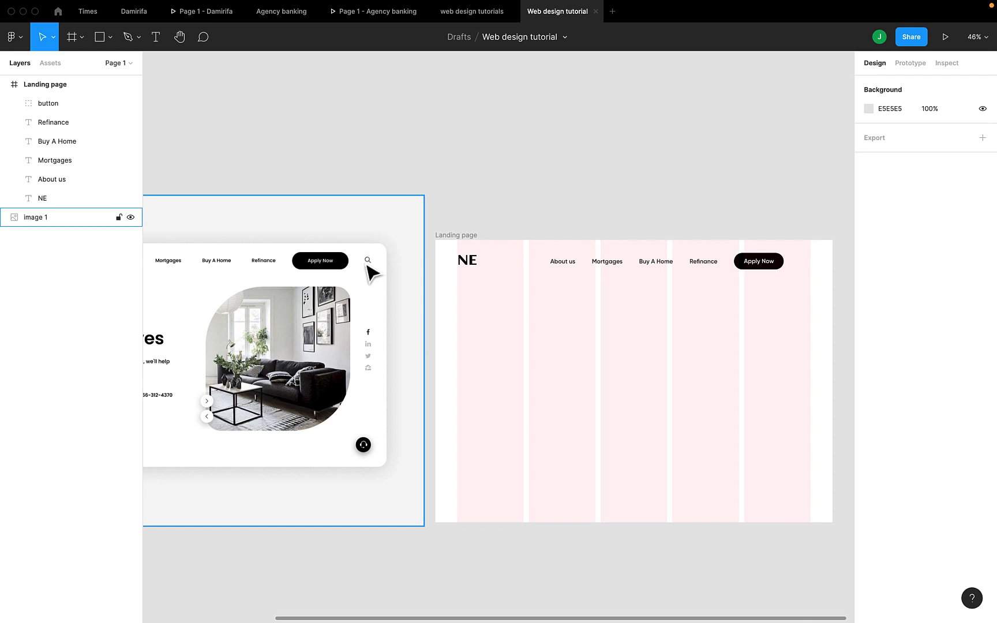
scroll(428, 285, right, 3)
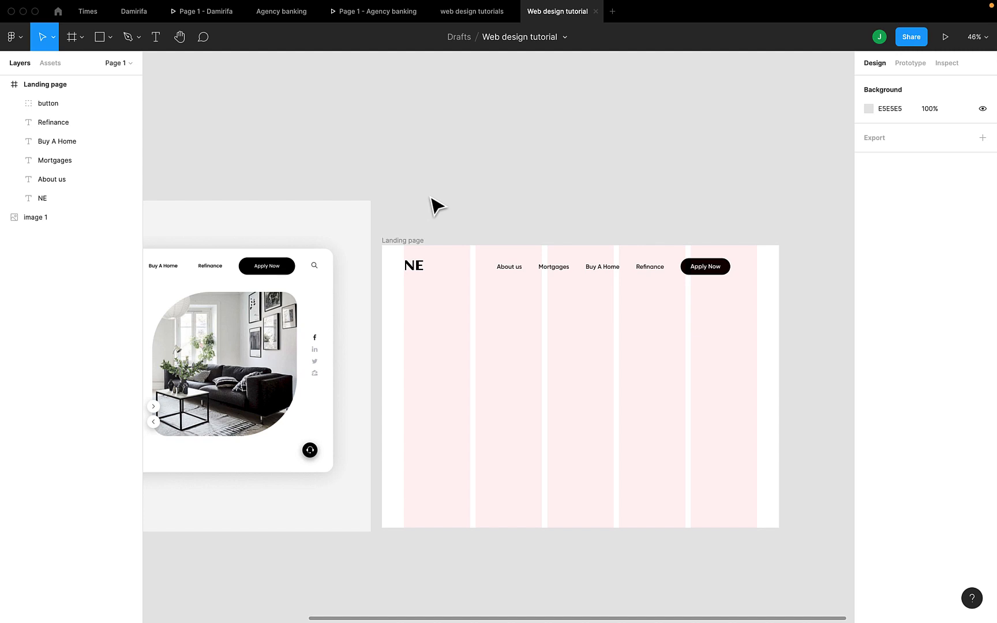
right_click(421, 116)
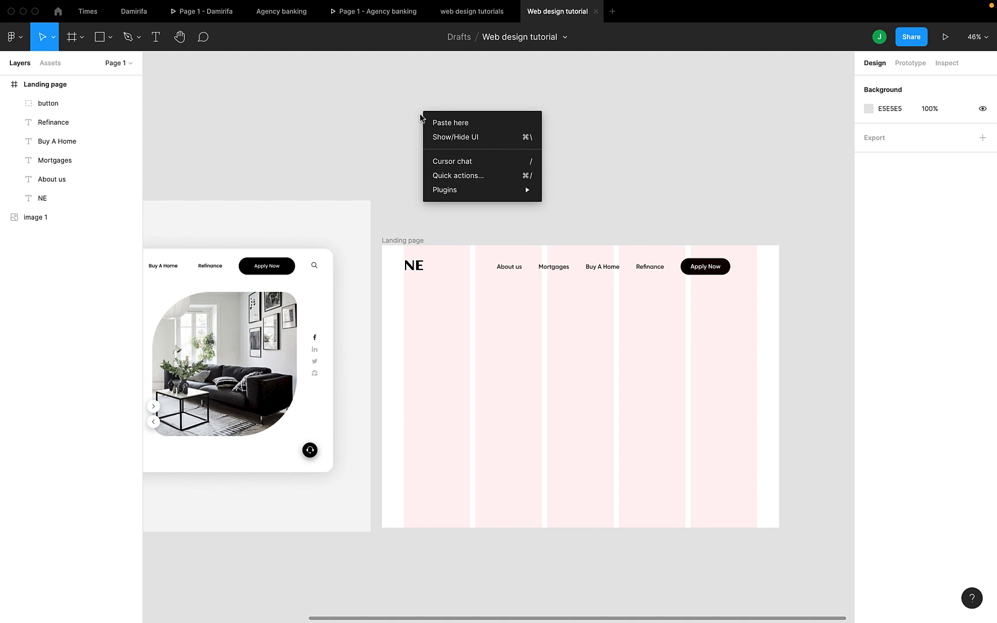
mouse_move(443, 192)
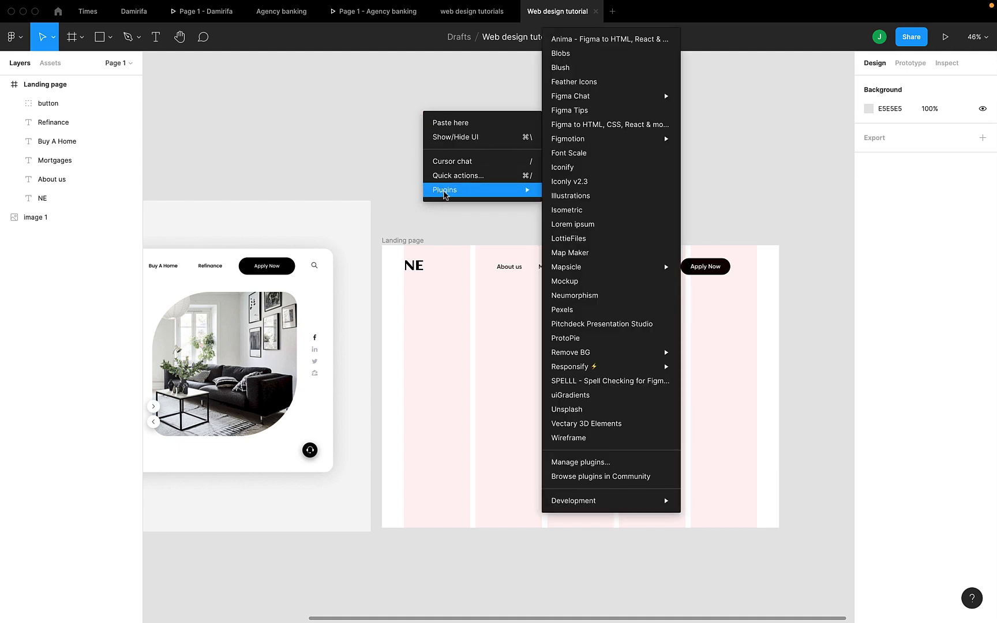
mouse_move(581, 372)
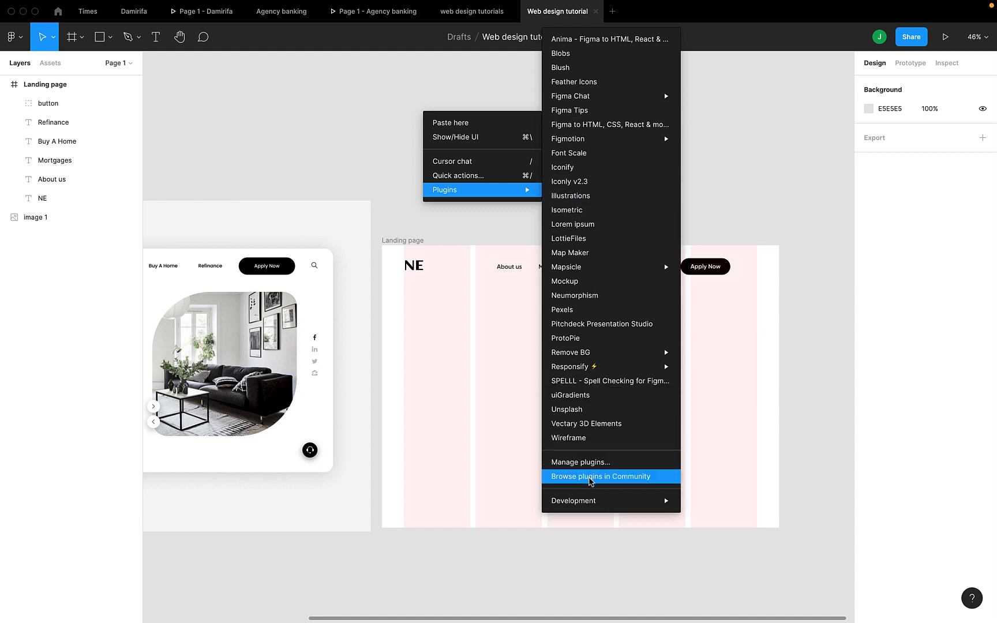
click(591, 480)
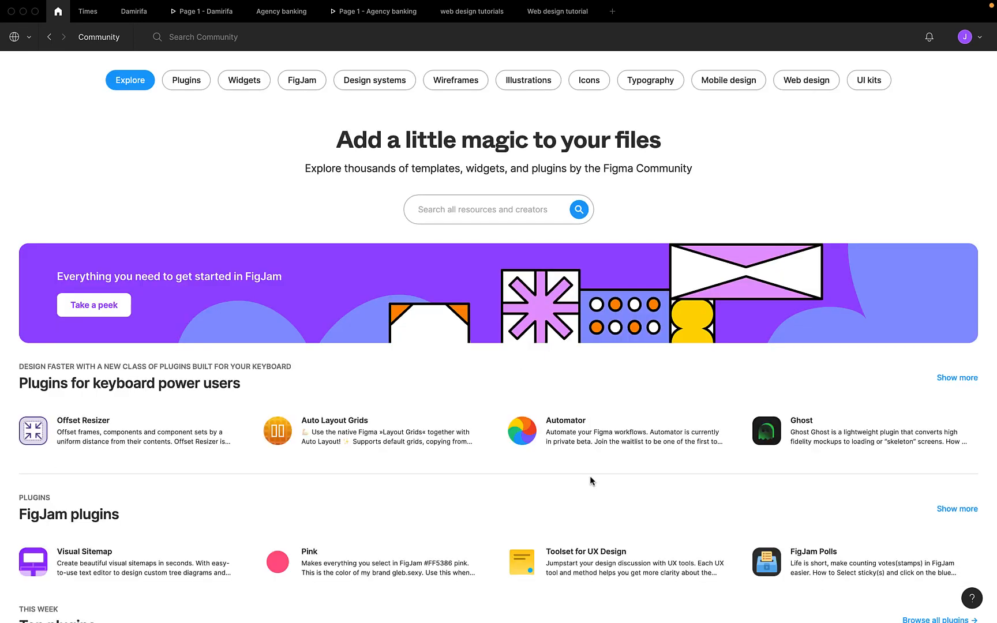
- Search the Community for "iconify" and show the plugin results
click(453, 214)
text(ic)
key(BackSpace)
key(BackSpace)
text(i)
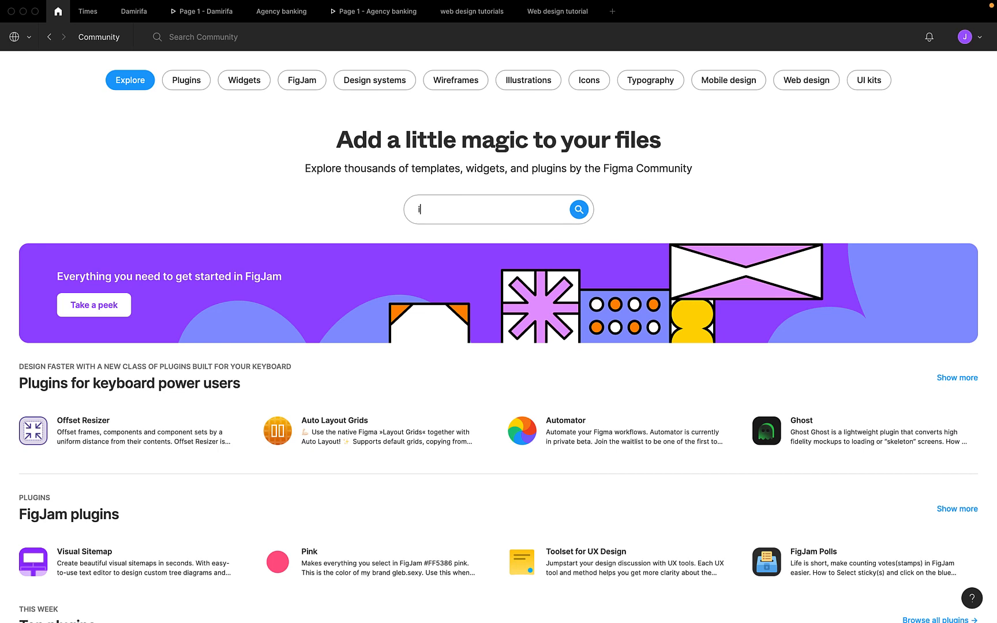
text(conify)
click(571, 210)
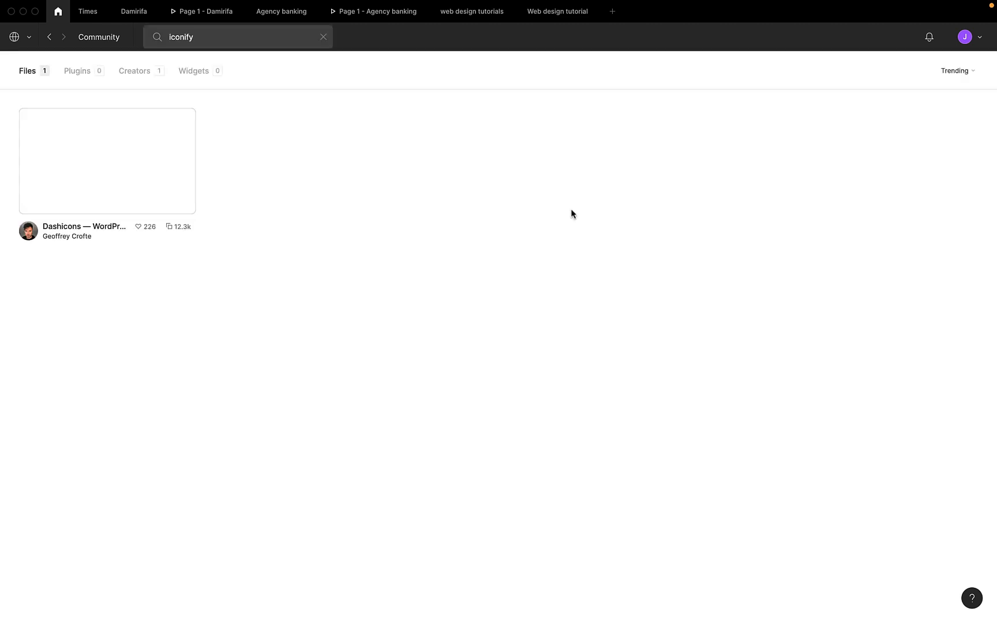
click(77, 71)
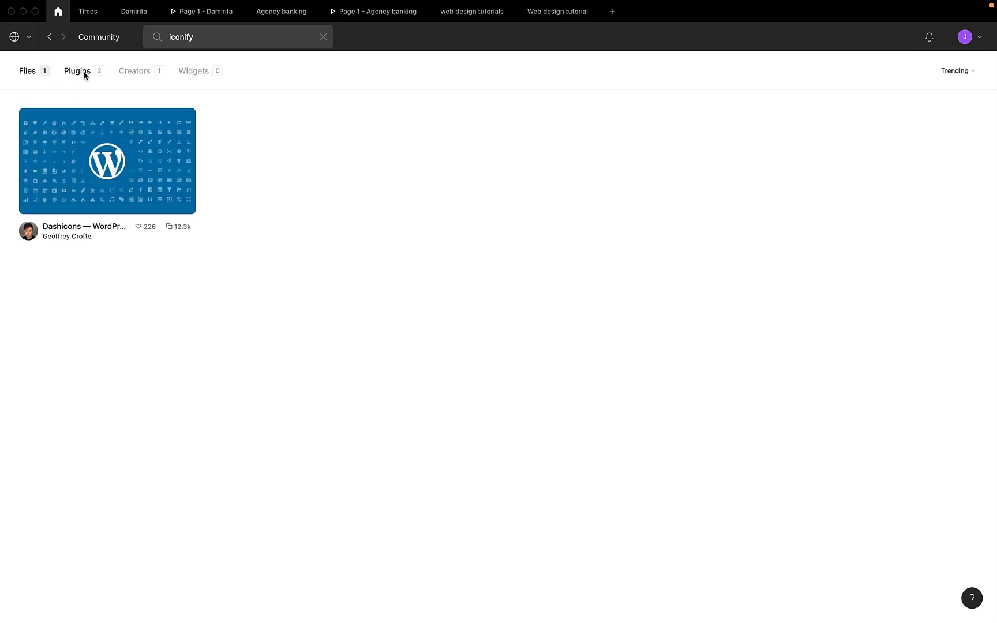
click(83, 72)
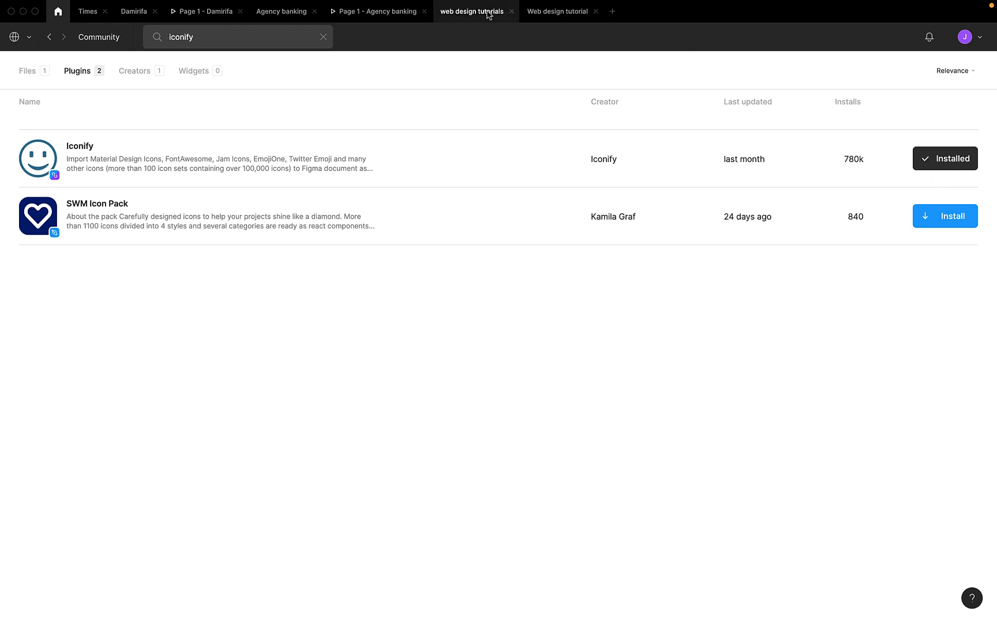
- Return to the Web design tutorial file and run the Iconify plugin
click(547, 14)
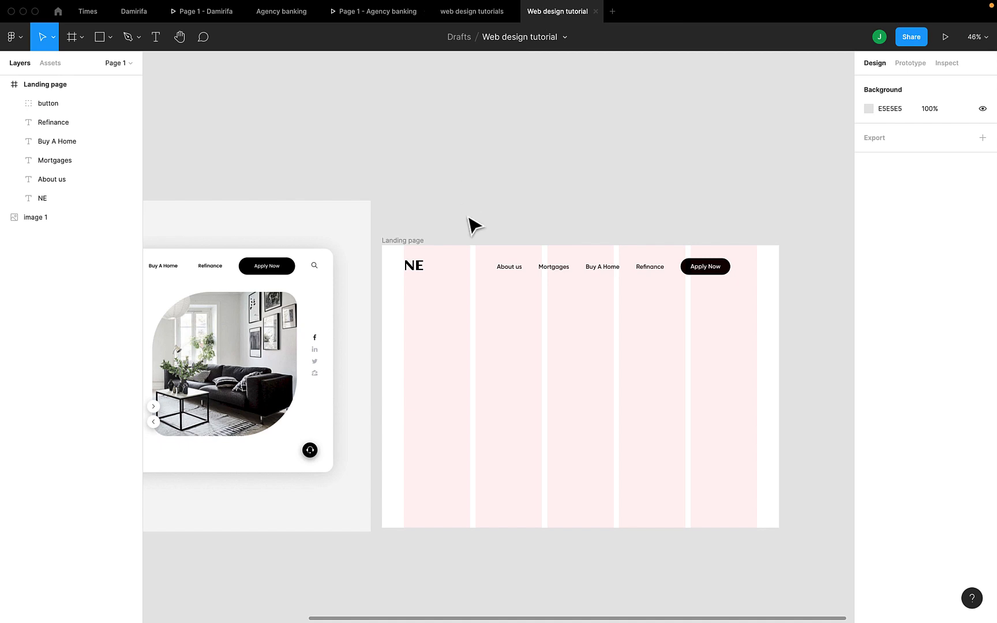
right_click(522, 181)
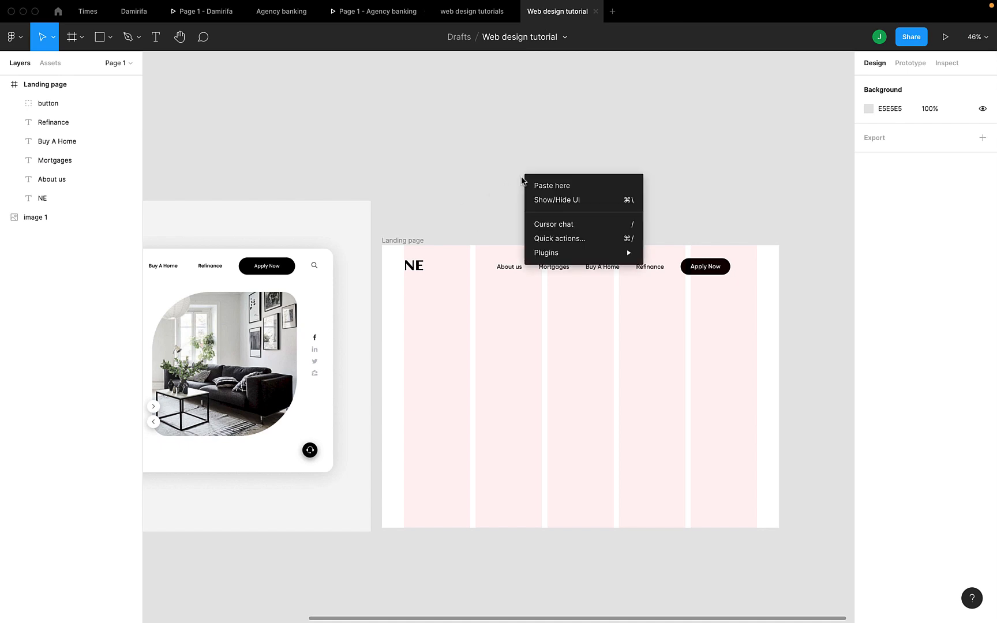
mouse_move(539, 254)
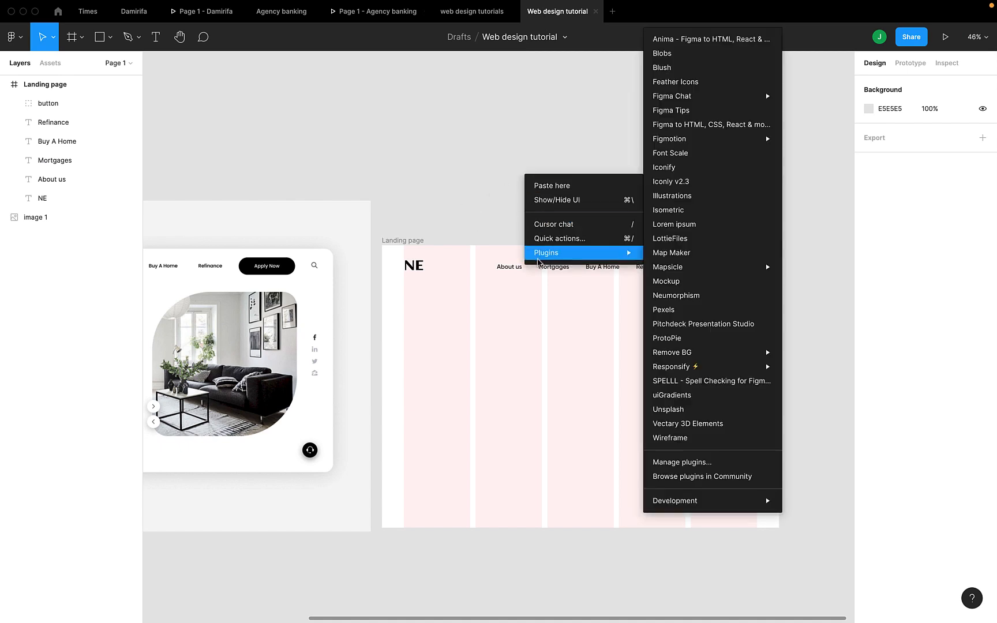
click(676, 170)
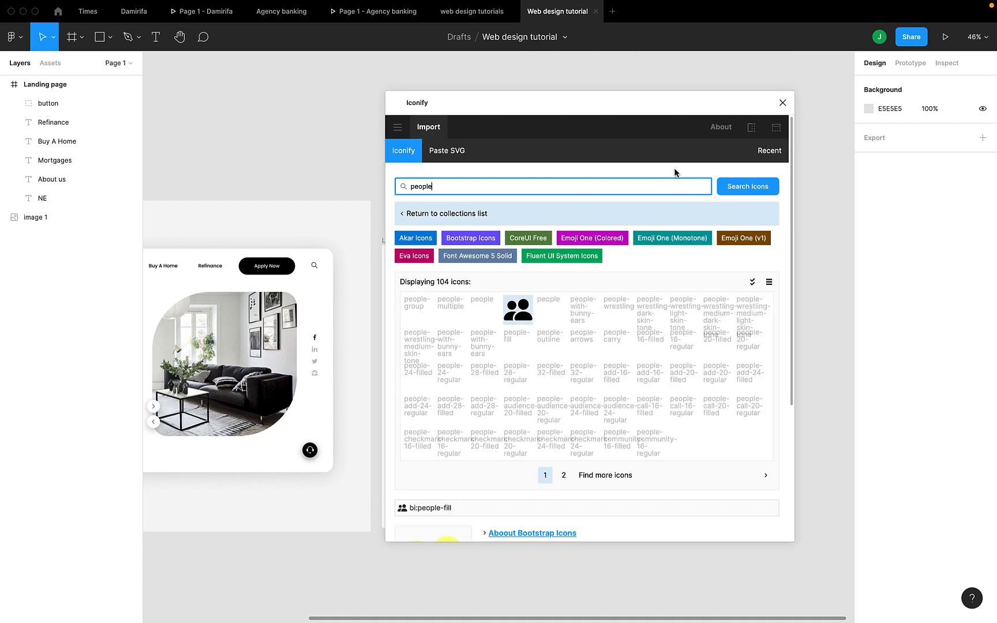
- Search the Iconify icon collections for "search"
key(super+a)
text(s)
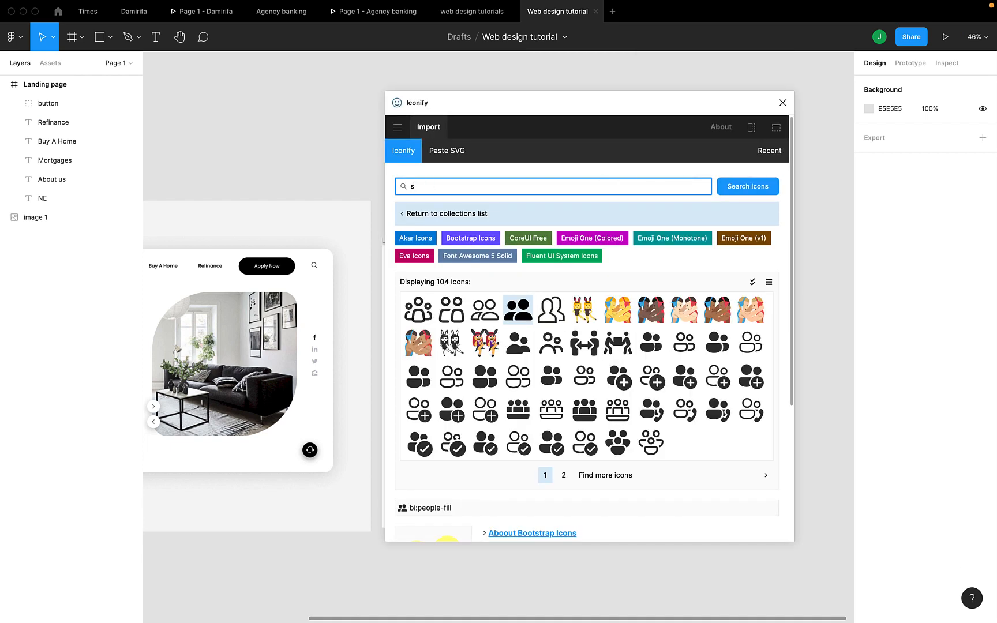
text(ear)
key(BackSpace)
key(BackSpace)
text(earch)
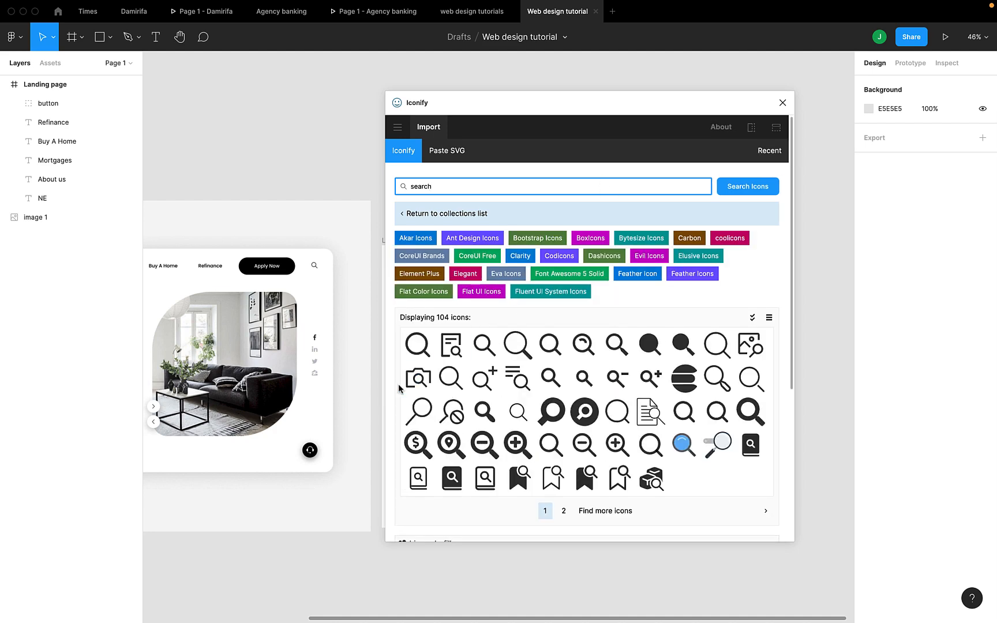
- Import the akar-icons:search magnifier onto the empty canvas above the reference image and close Iconify
scroll(372, 381, right, 2)
scroll(372, 381, right, 1)
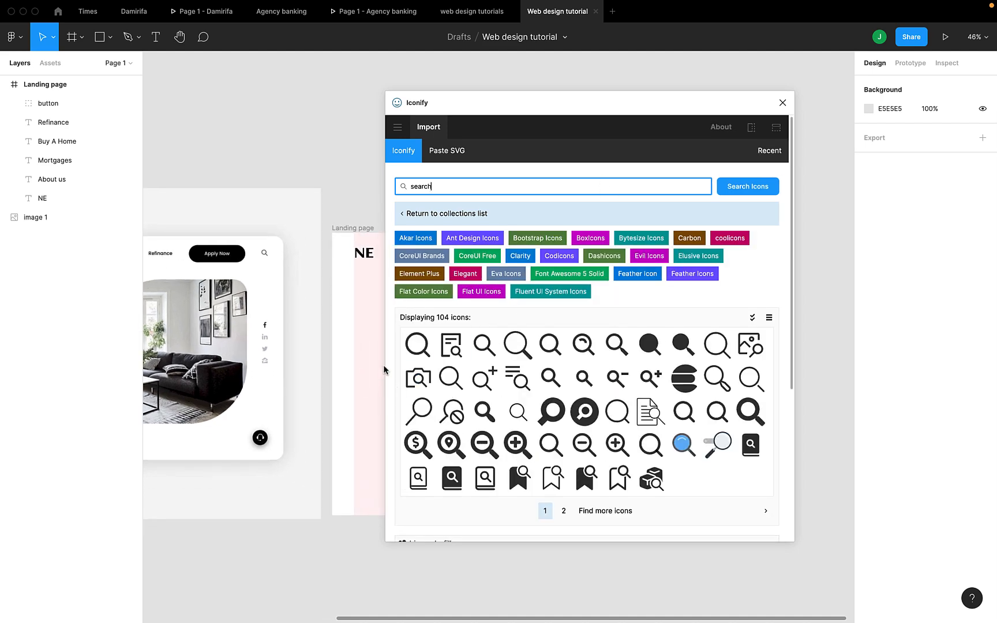
click(415, 342)
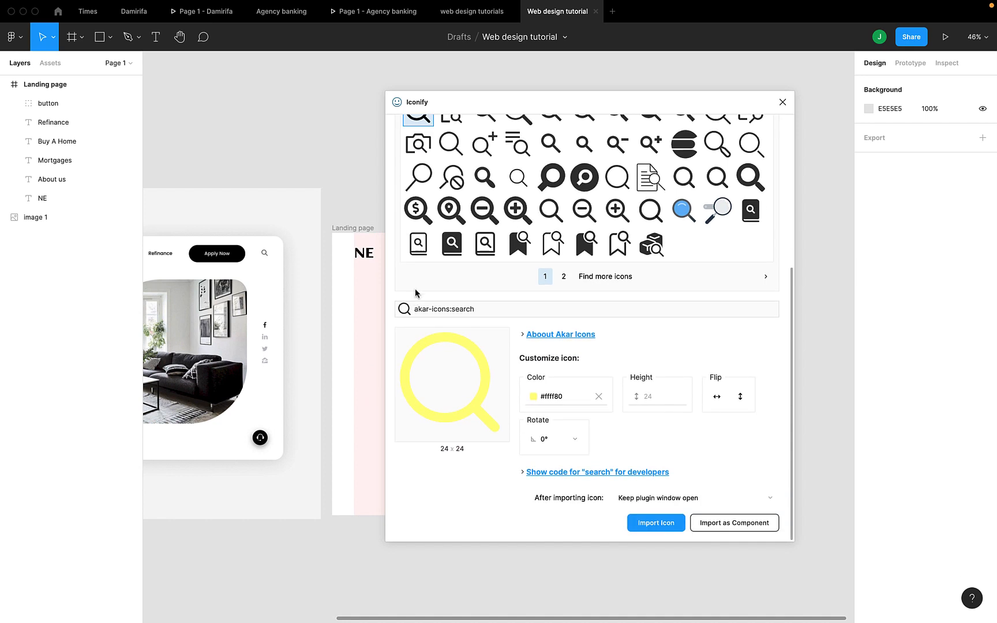
scroll(444, 243, up, 3)
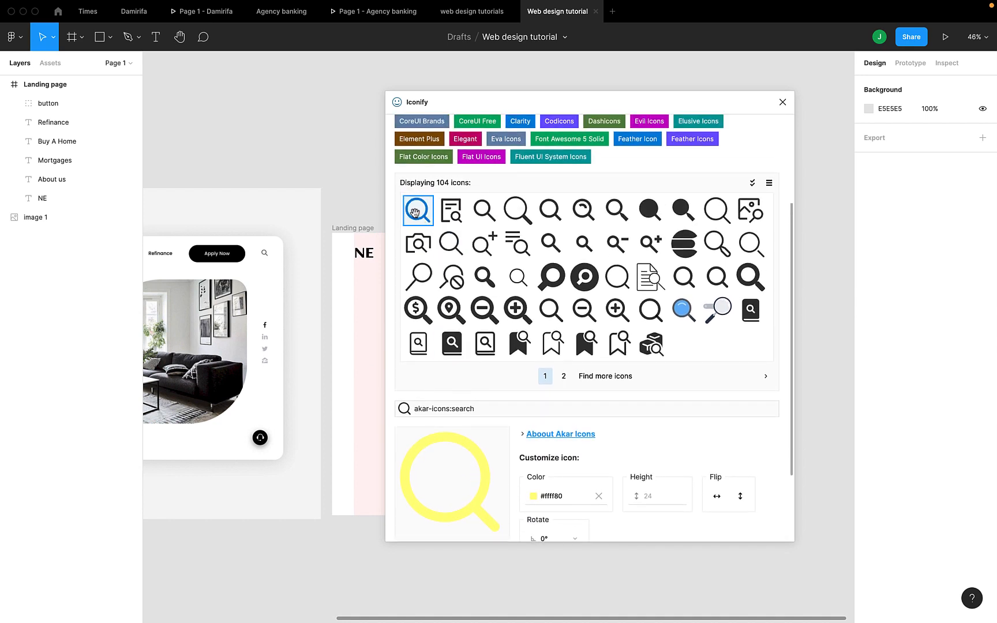
drag(415, 214, 298, 115)
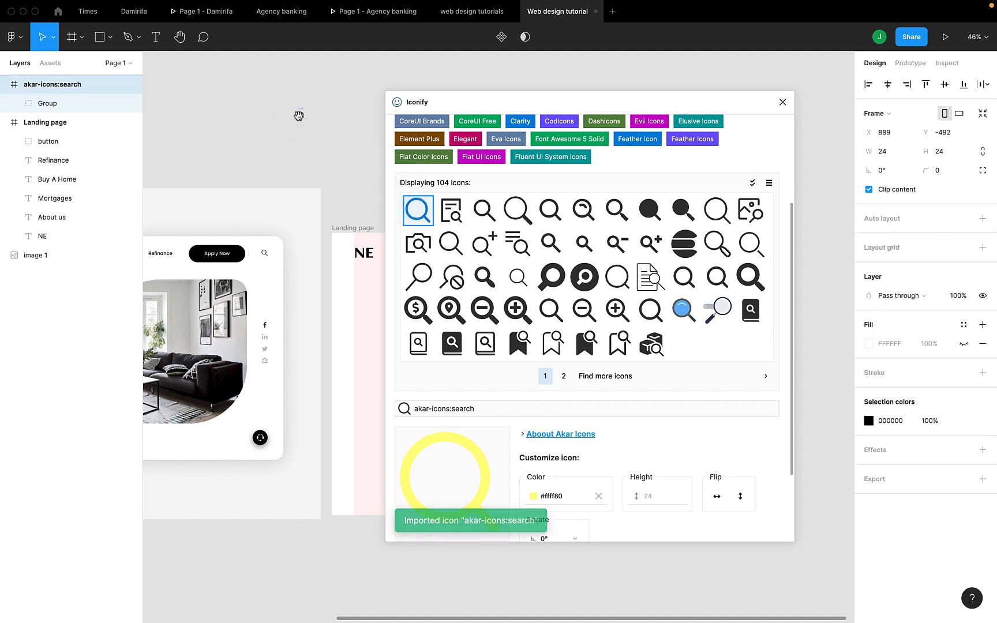
click(783, 102)
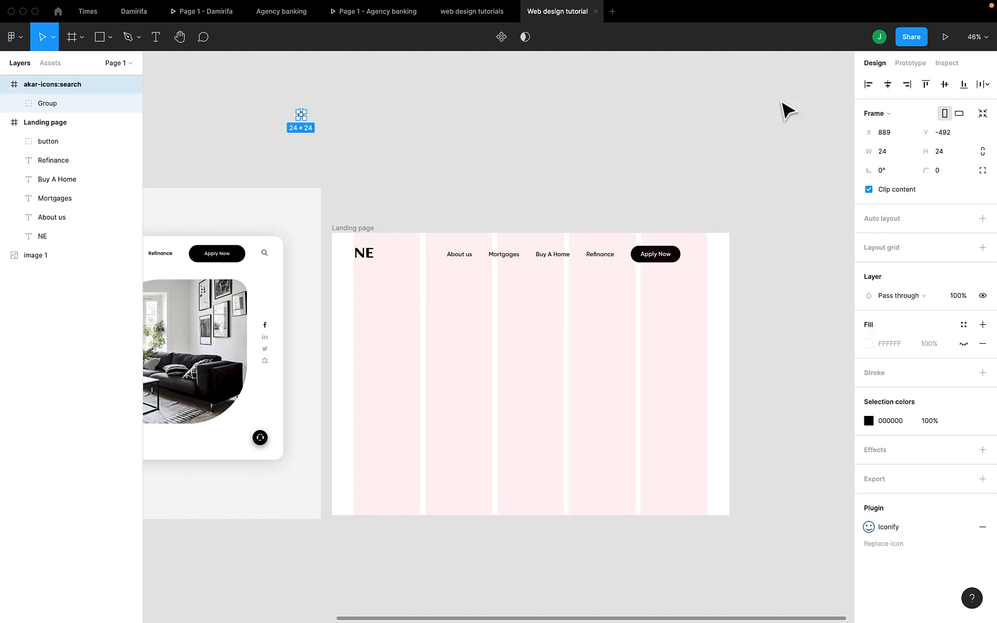
- Move the search icon into the Landing page navigation bar, just after the Apply Now button, at about X 1323, Y 68
scroll(326, 132, up, 3)
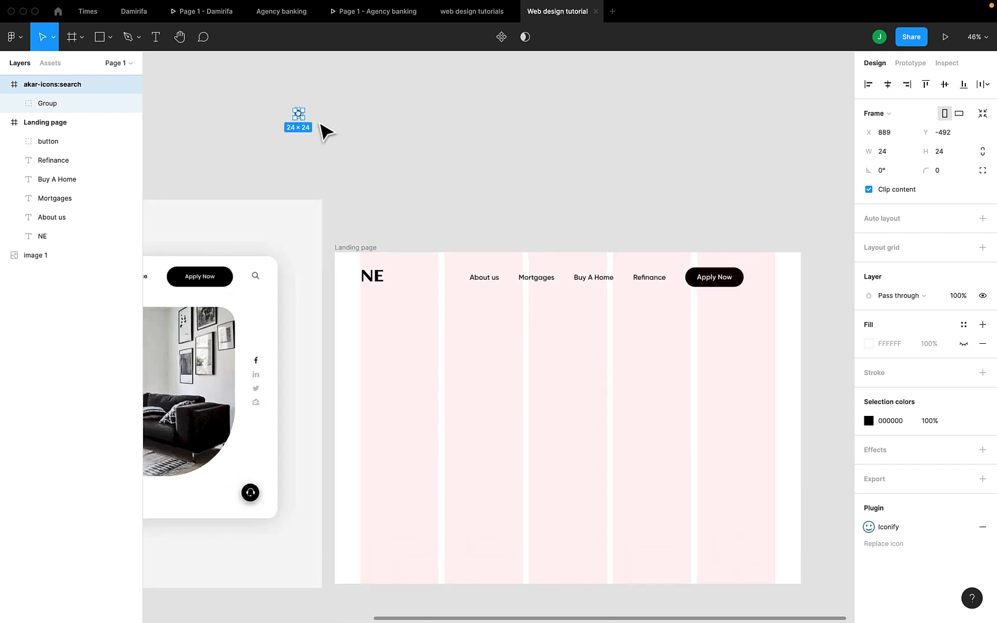
click(345, 113)
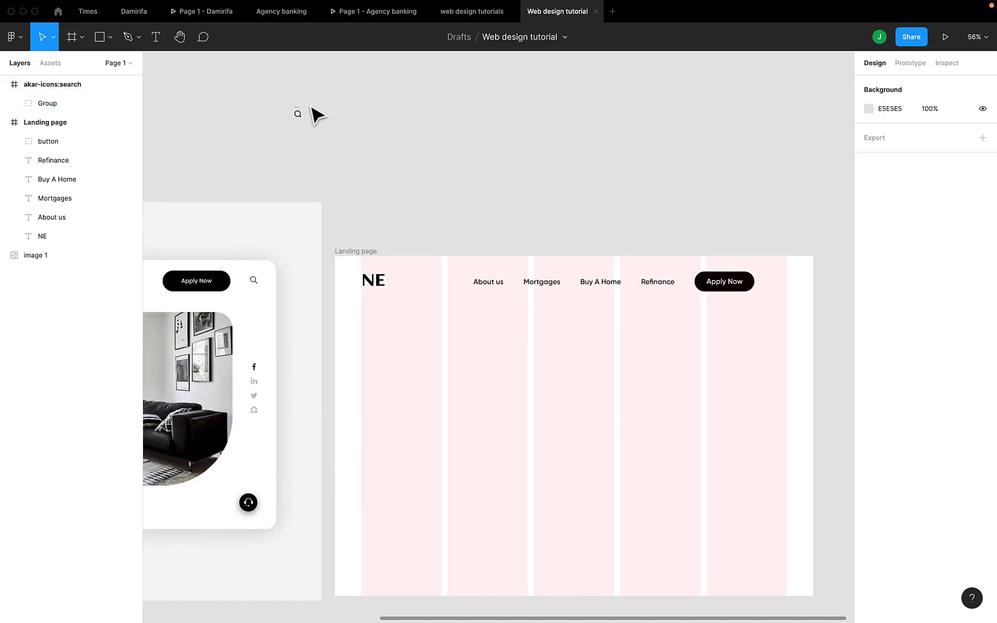
drag(298, 115, 773, 276)
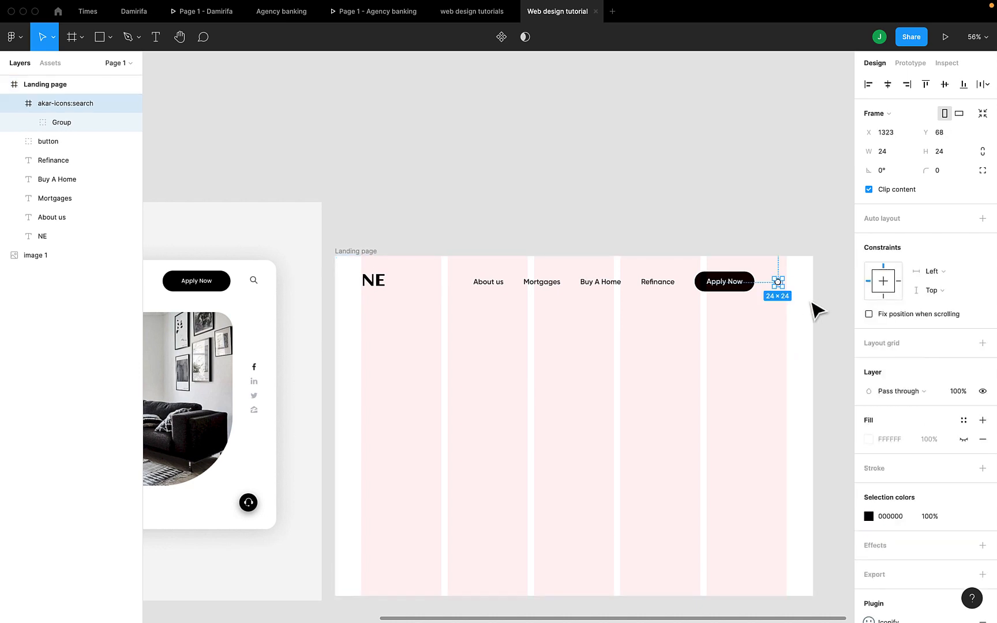
- Lock the navigation bar search icon's proportions and enlarge it to 44 × 44
scroll(815, 309, up, 2)
scroll(815, 309, down, 5)
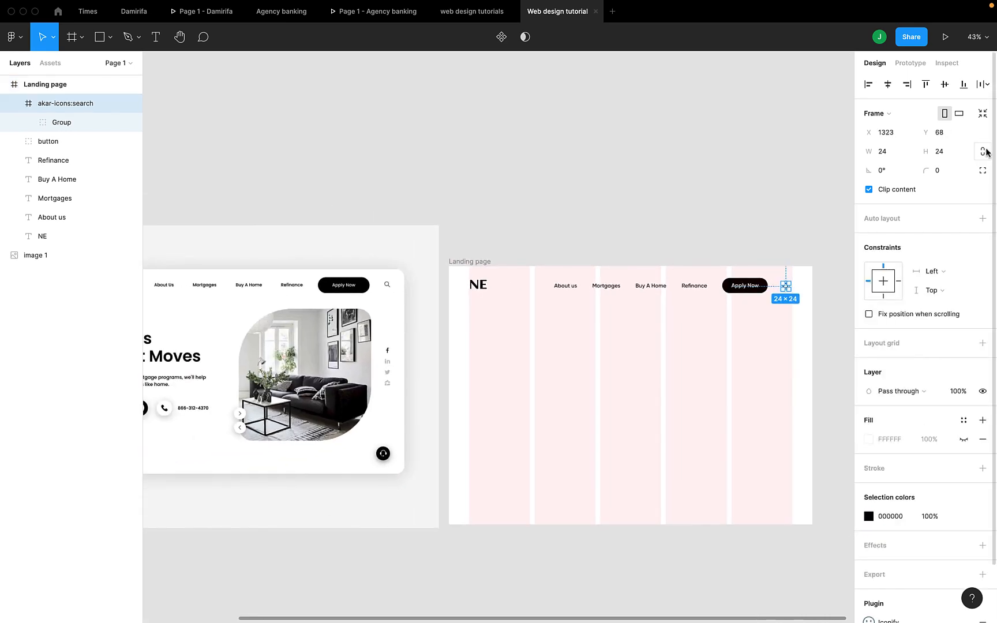
click(983, 151)
click(881, 158)
text(31)
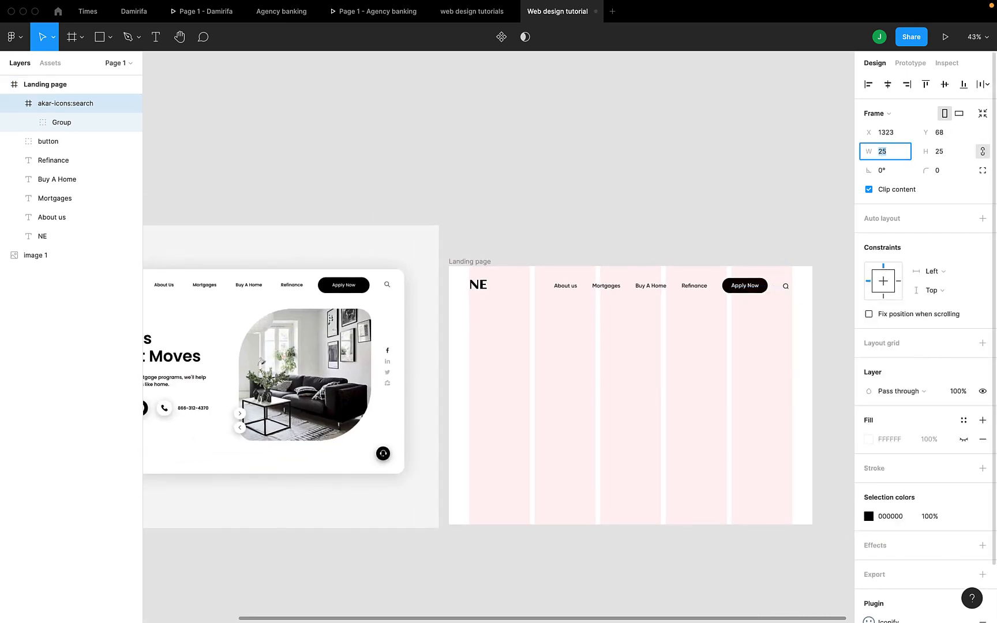
key(Return)
key(Up)
key(Up)
key(Up)
scroll(738, 292, right, 3)
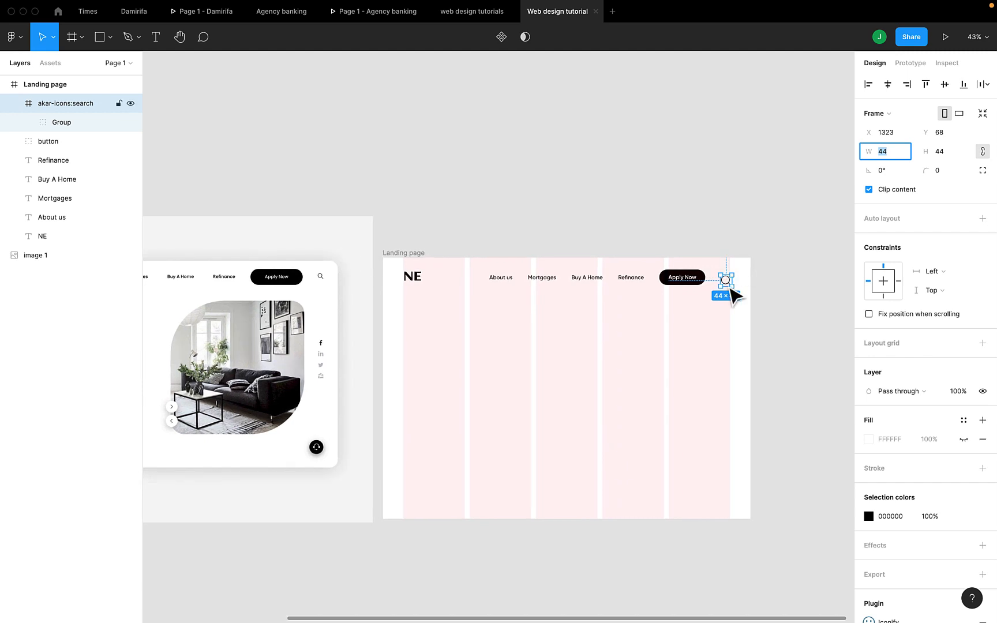
- Move the enlarged search icon to about X 1316, Y 54, level with the Apply Now button at the last column's edge
drag(731, 290, 726, 283)
click(711, 210)
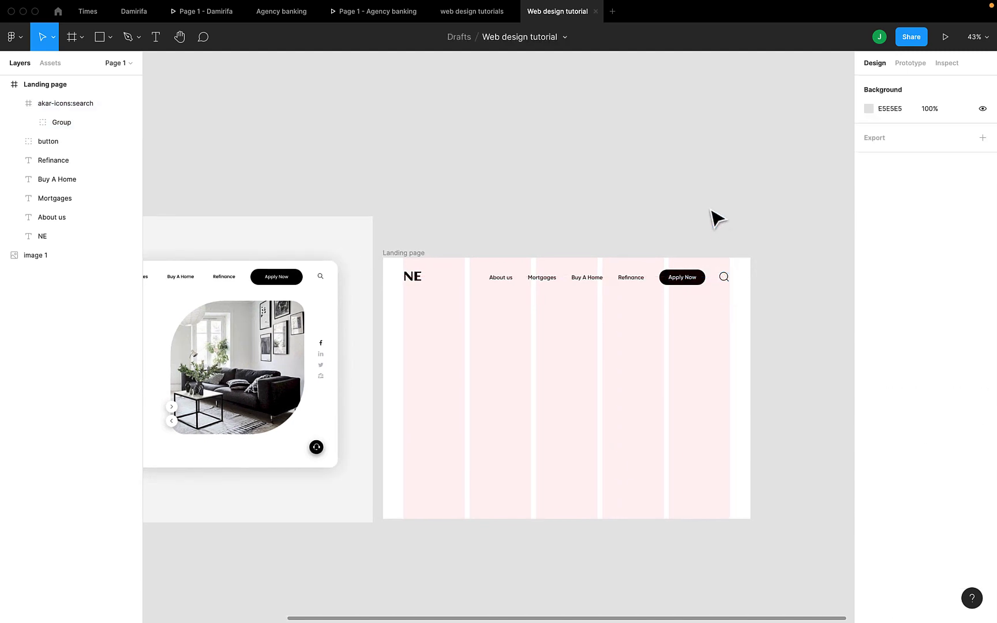
scroll(757, 279, up, 3)
scroll(757, 277, down, 5)
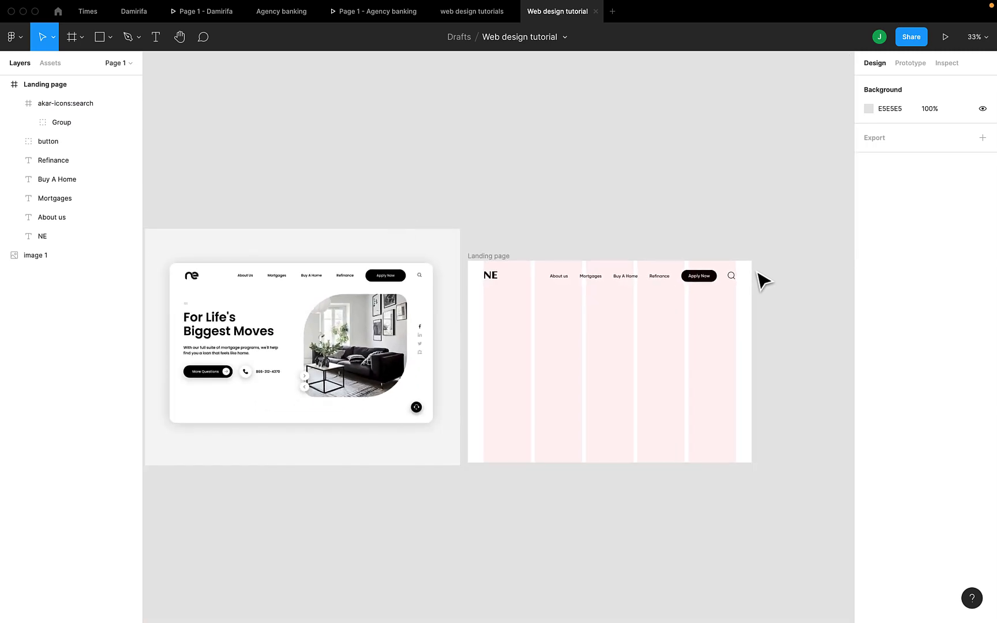
click(731, 277)
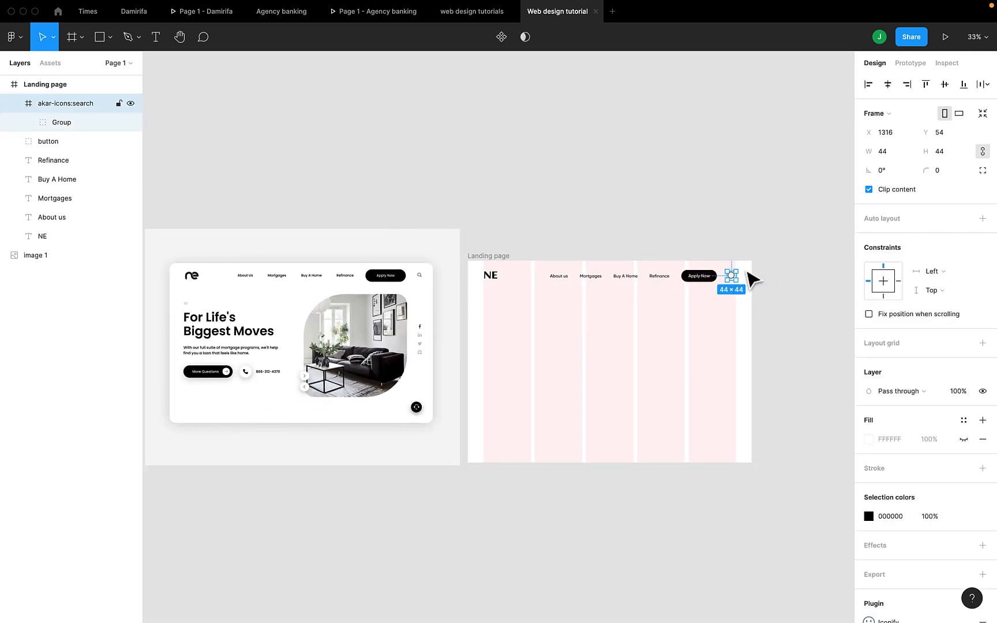
click(785, 275)
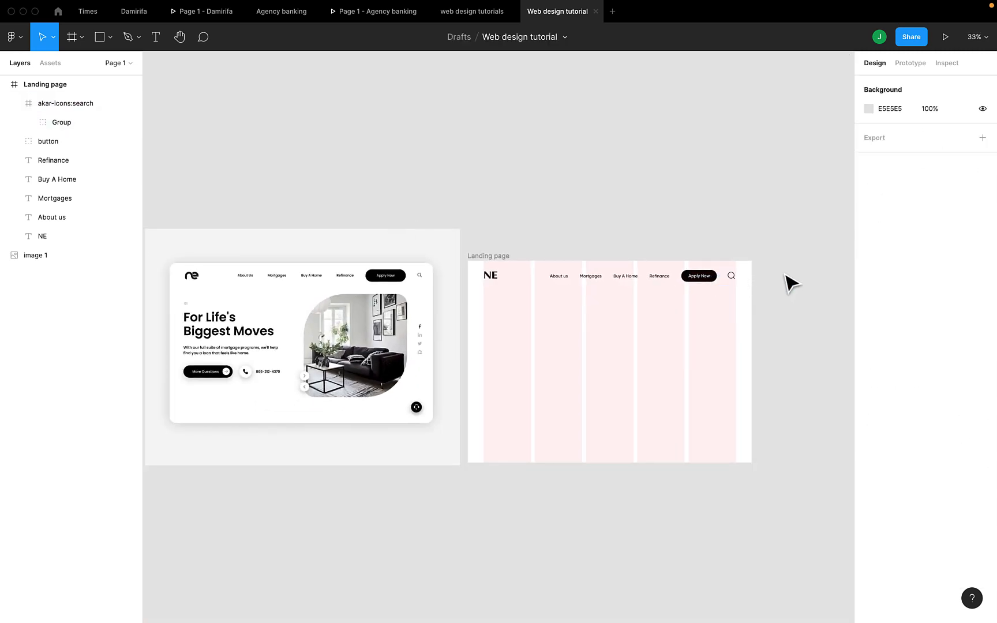
- Delete the akar-icons:search icon from the navigation bar
click(731, 278)
scroll(732, 278, up, 10)
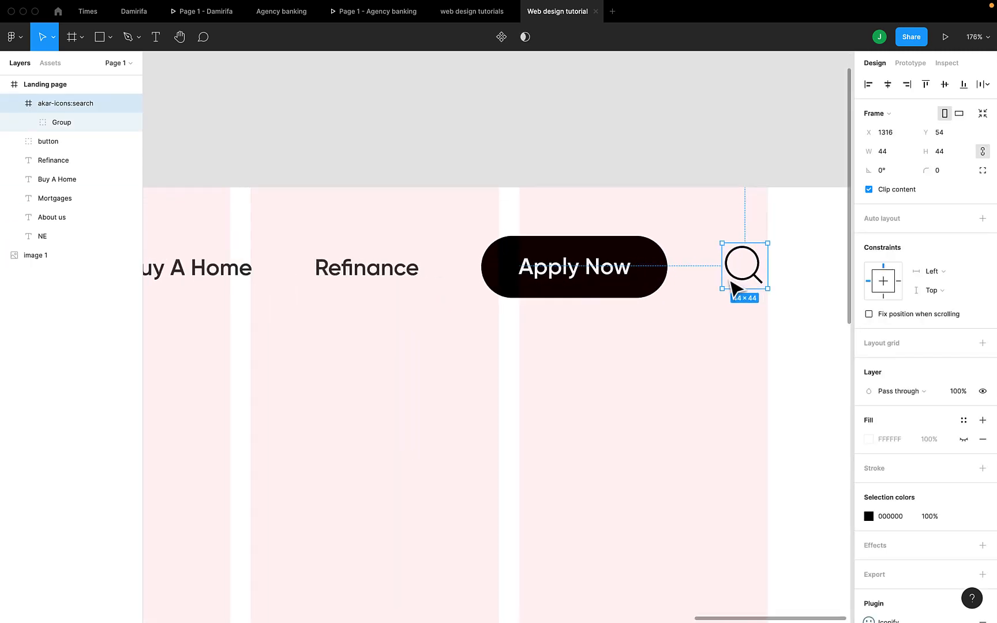
scroll(733, 280, down, 8)
scroll(731, 281, down, 4)
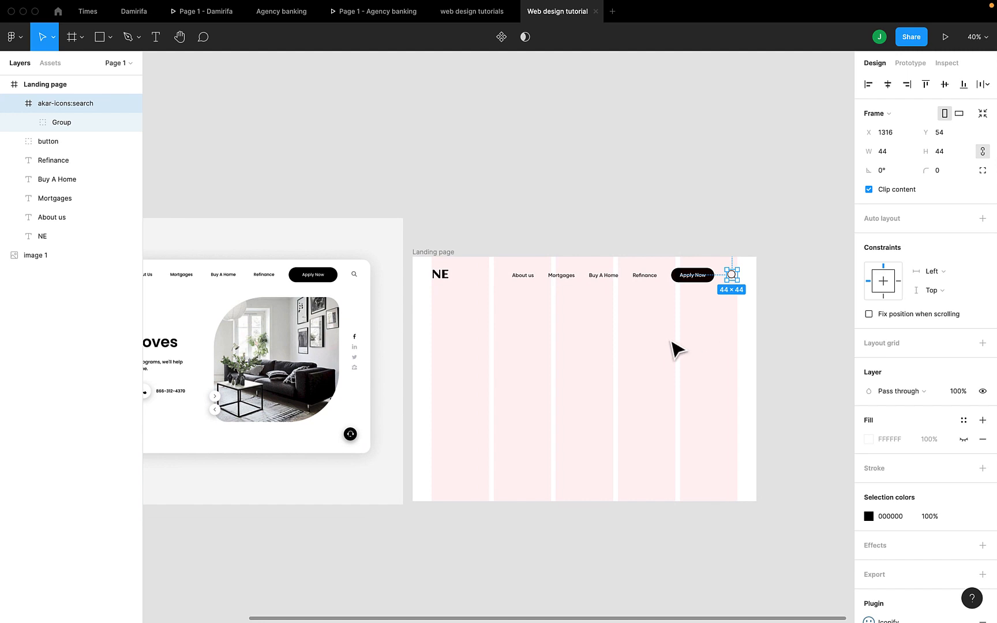
key(Delete)
- Run the Iconify plugin again and go to the second page of the search icon results
right_click(495, 70)
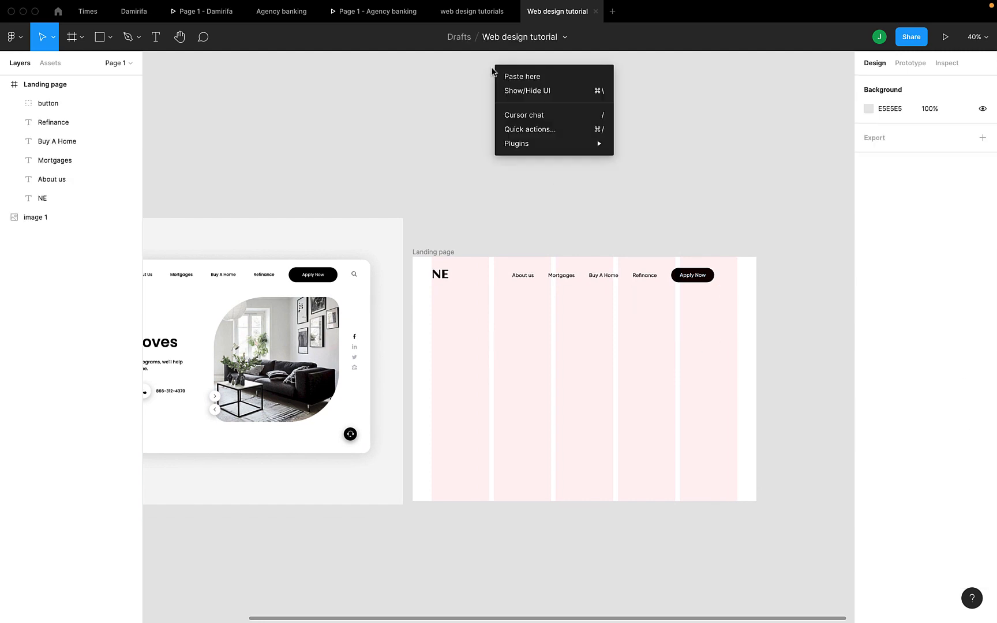
mouse_move(513, 147)
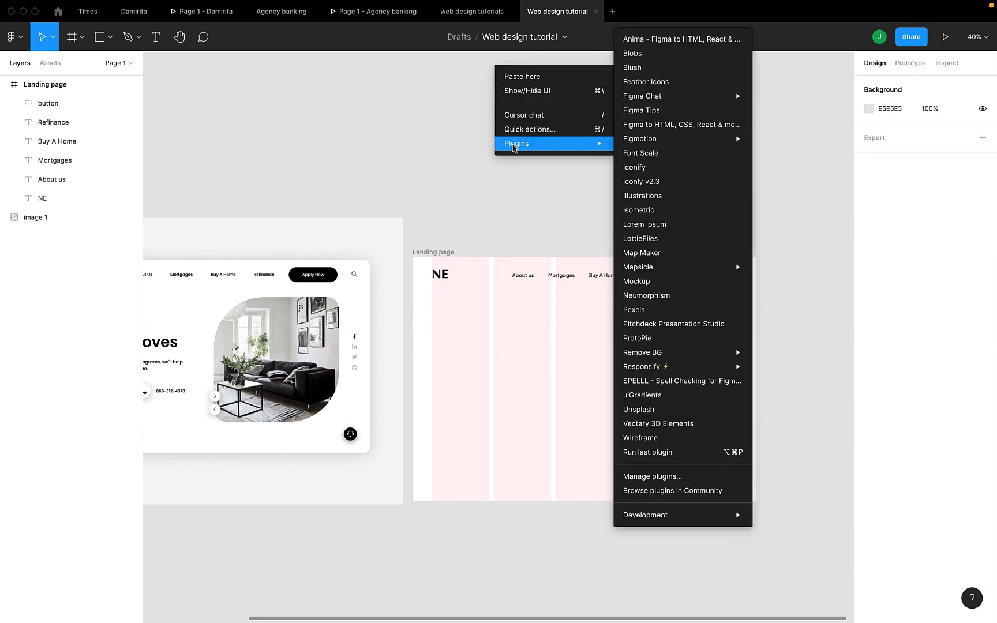
click(693, 169)
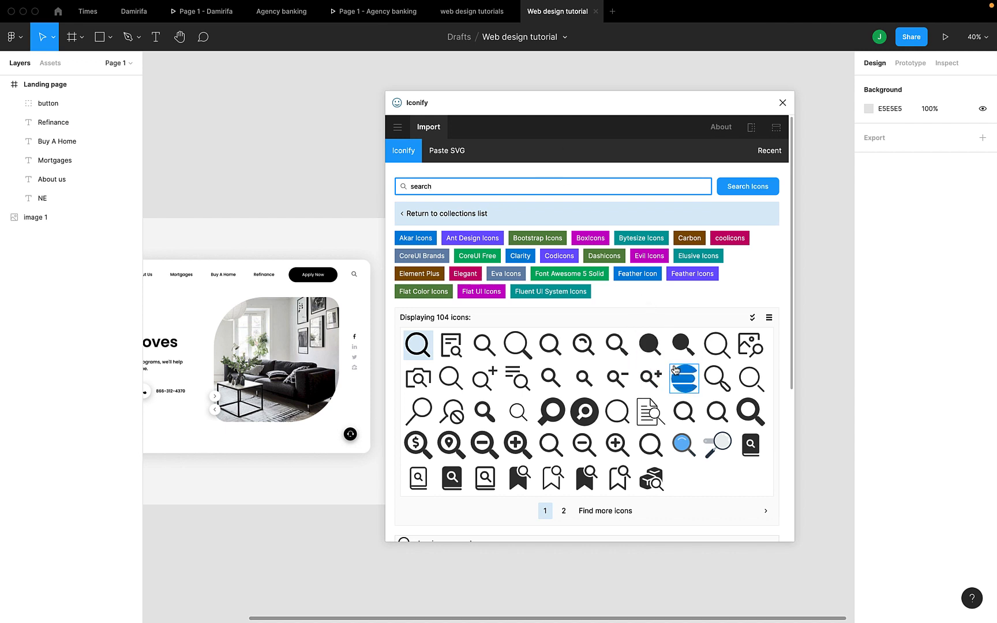
scroll(675, 370, down, 1)
scroll(675, 369, down, 1)
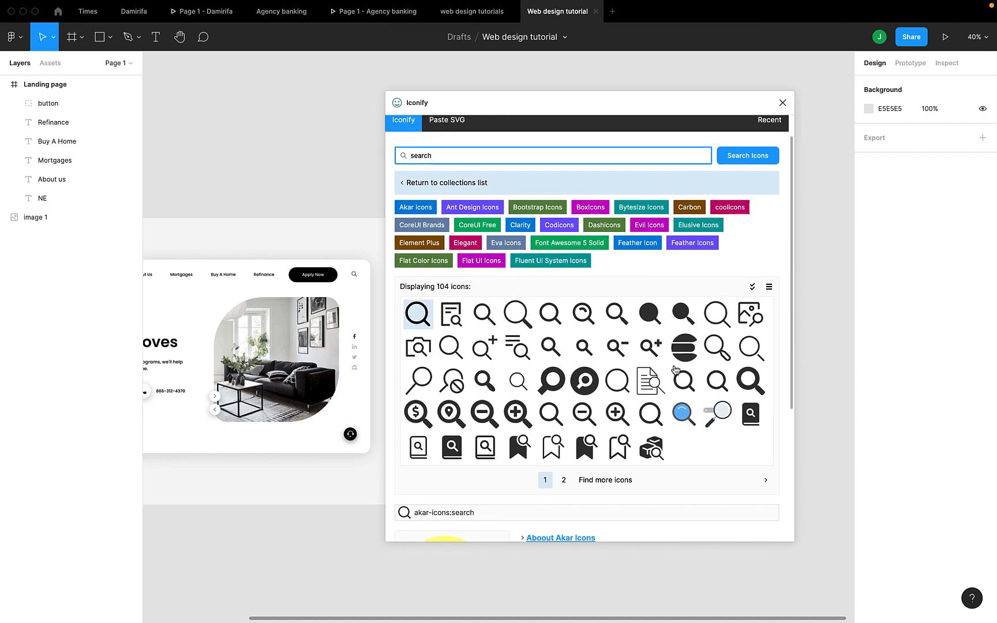
click(559, 482)
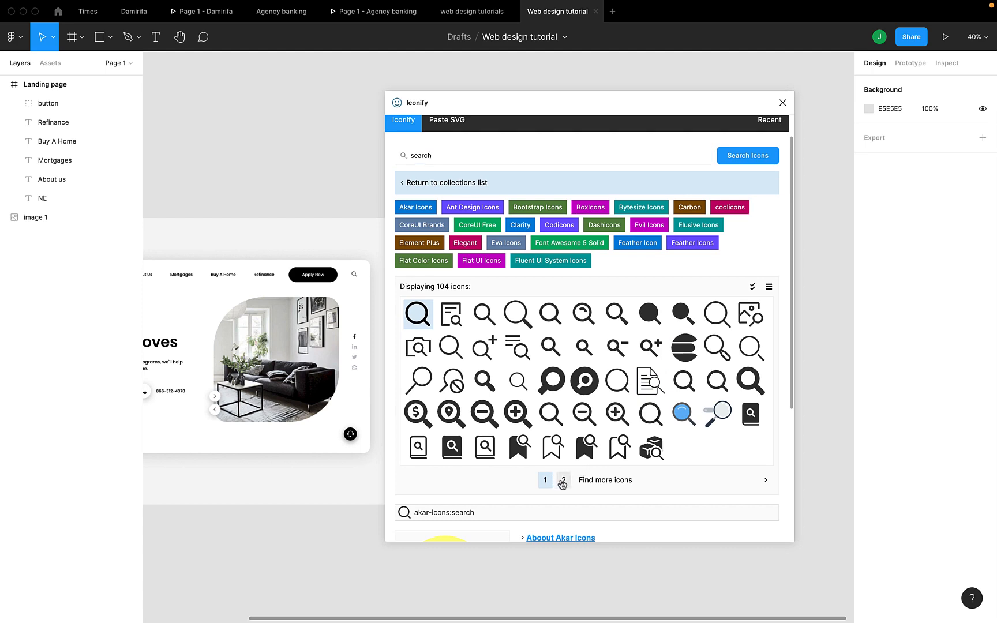
- Import the fluent:search-20-filled icon onto the empty canvas above the reference image and close Iconify
scroll(561, 483, down, 5)
scroll(561, 483, down, 5)
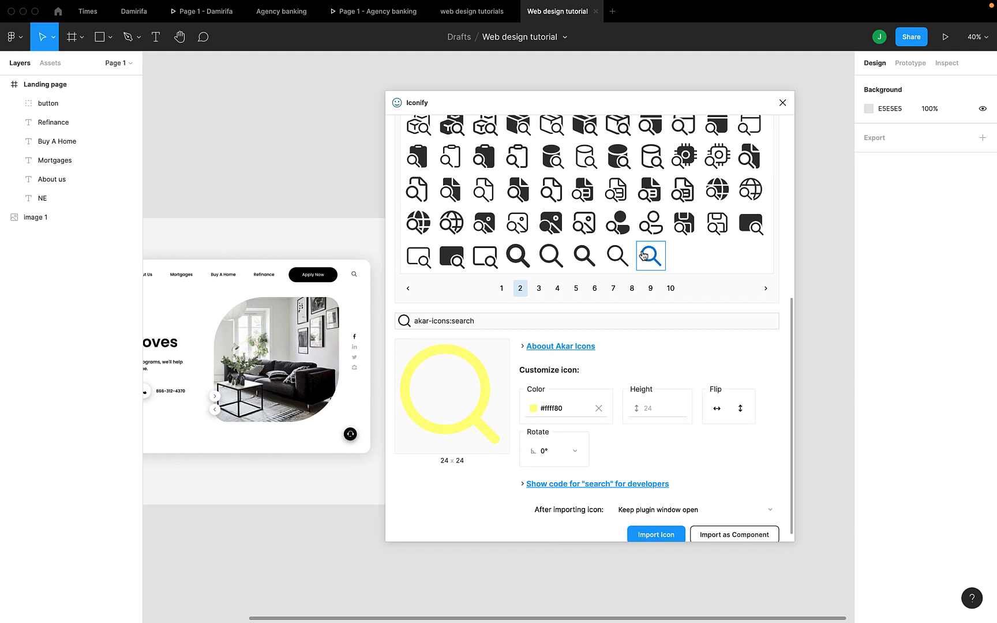
drag(647, 260, 282, 162)
click(782, 102)
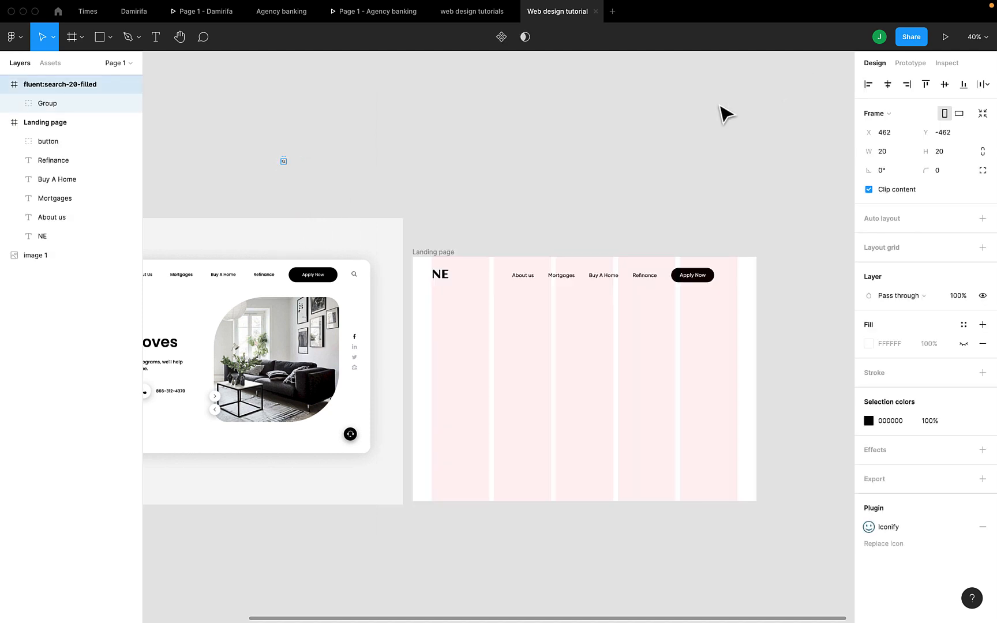
- Move the new search icon into the navigation bar beside Apply Now and scale it proportionally to 40 × 40
drag(284, 161, 727, 277)
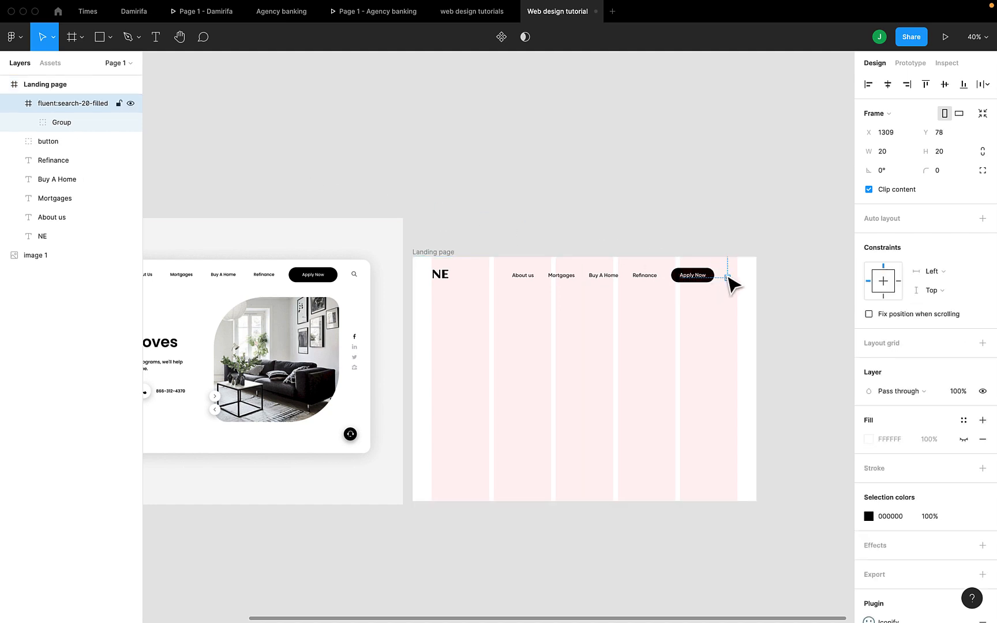
click(983, 152)
click(893, 151)
text(40)
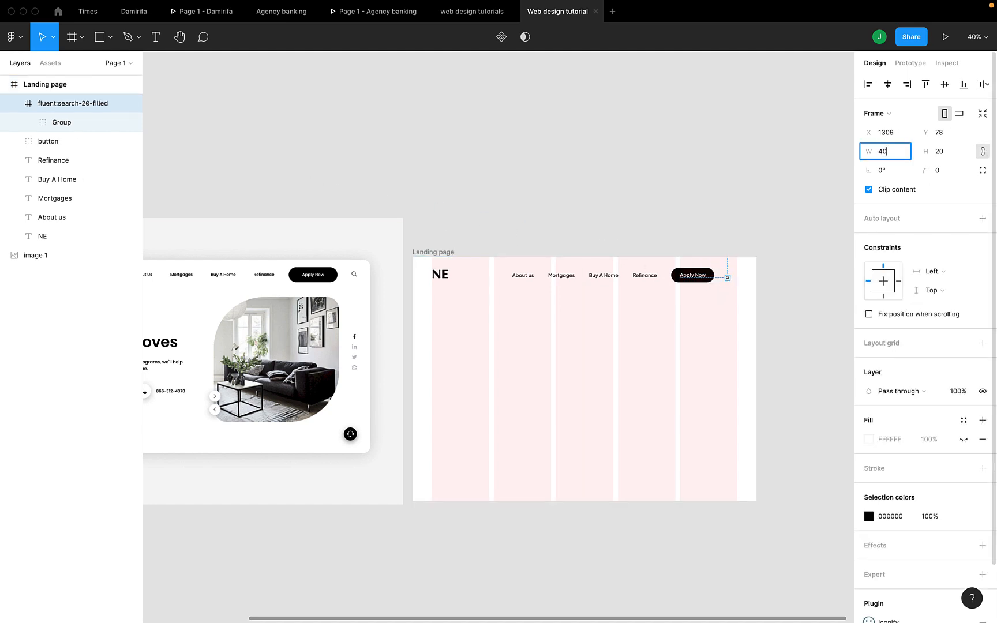
key(Return)
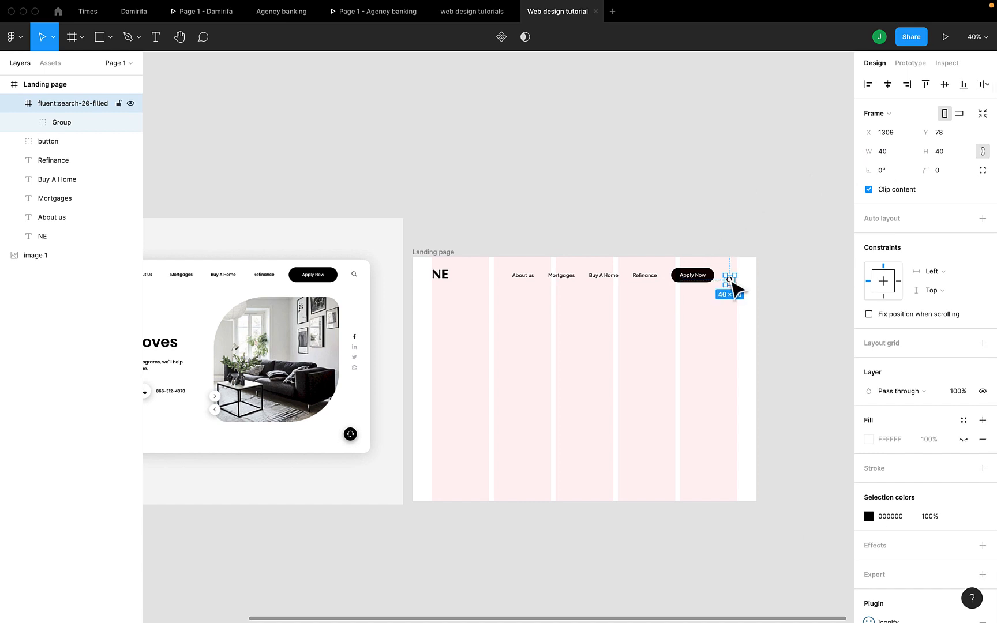
- Align the search icon with the Apply Now button and the last column's edge, at about X 1320, Y 63
drag(733, 288, 733, 277)
click(791, 315)
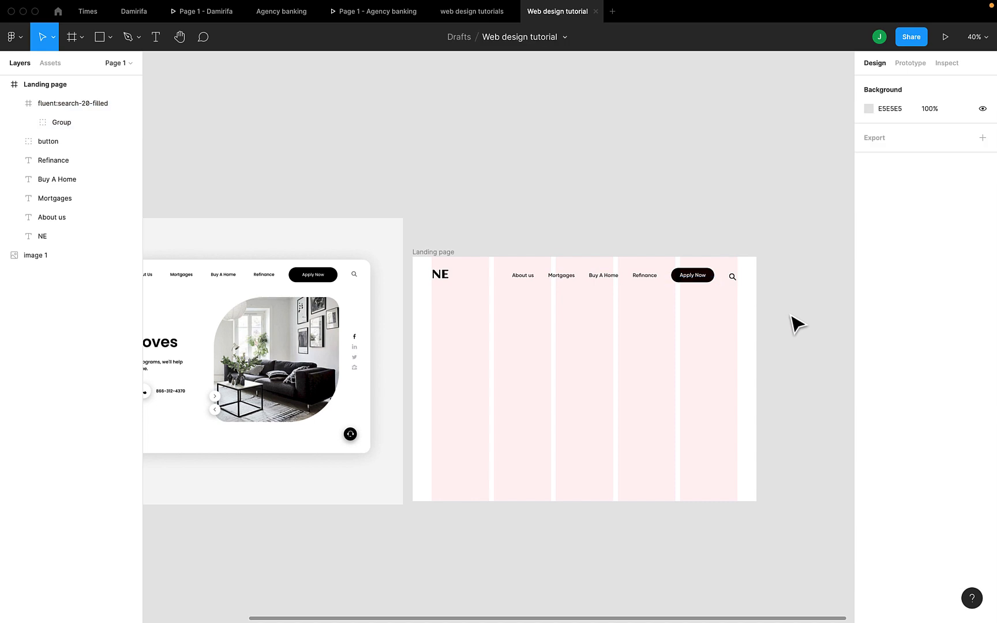
click(737, 280)
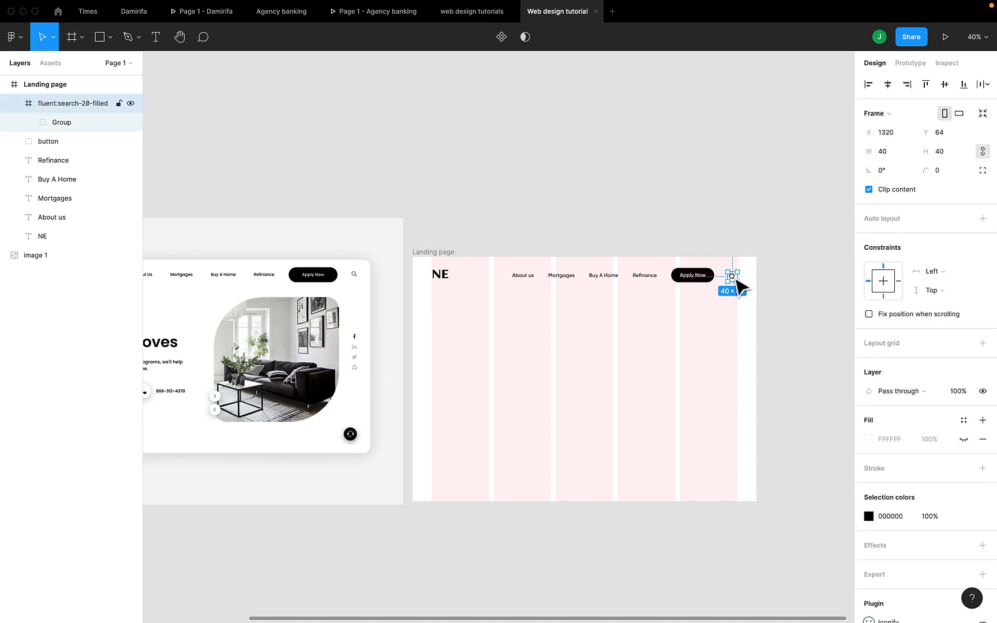
key(Up)
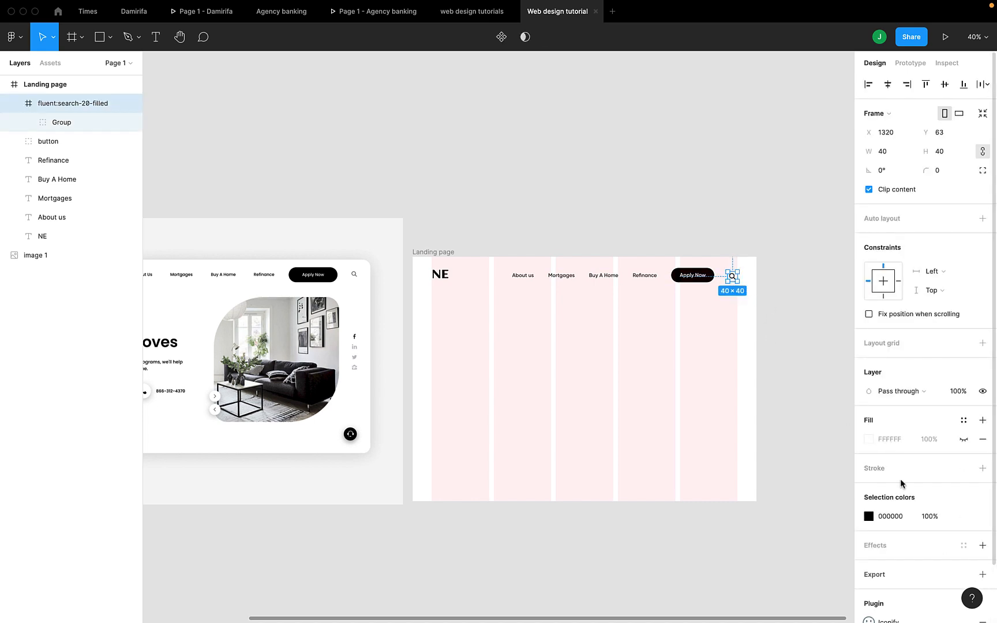
- Lower the opacity of the search icon's 000000 color
scroll(877, 383, down, 1)
scroll(878, 383, down, 1)
click(929, 455)
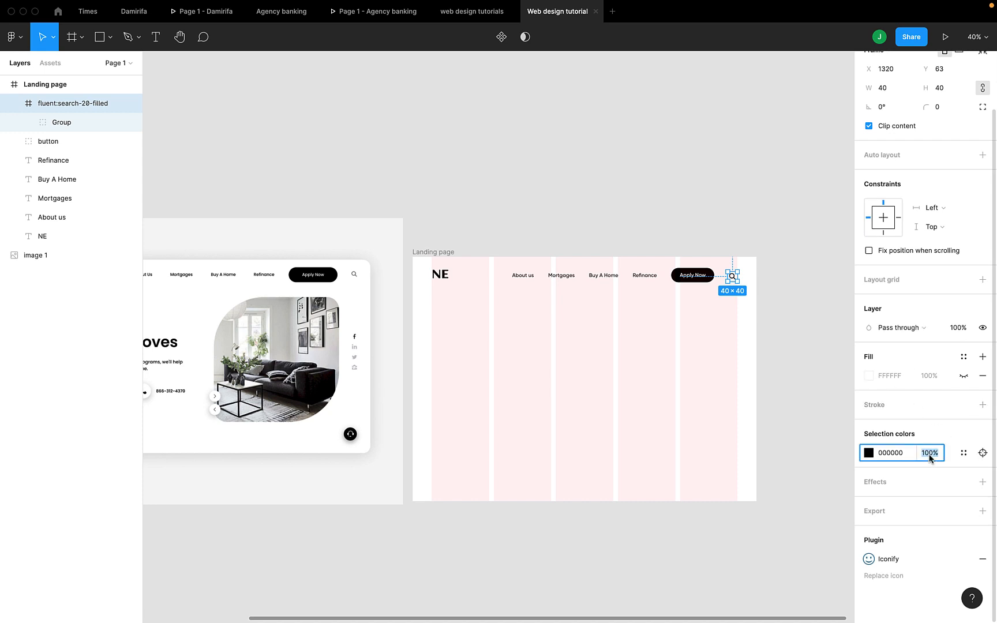
click(842, 228)
- Draw a rectangle about 520 × 514 across the last two columns of the Landing page as the hero image placeholder
scroll(611, 358, left, 3)
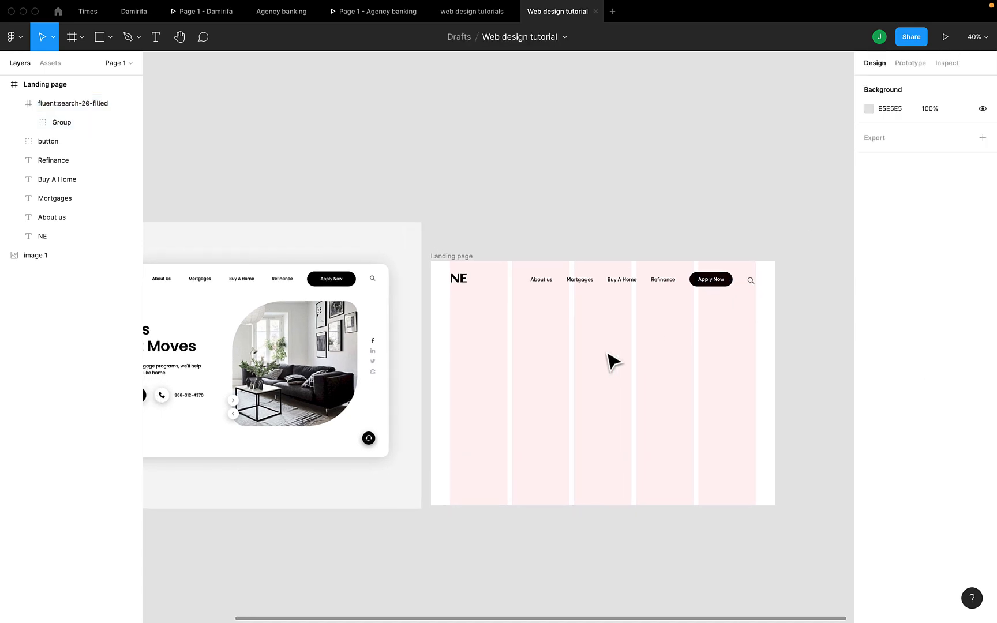
scroll(613, 360, down, 1)
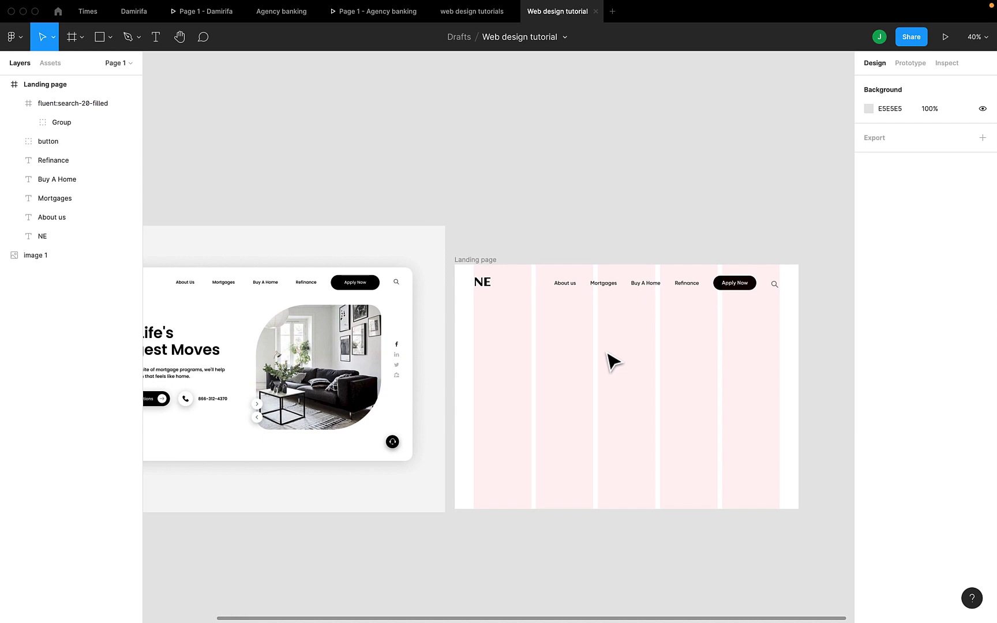
scroll(613, 361, left, 3)
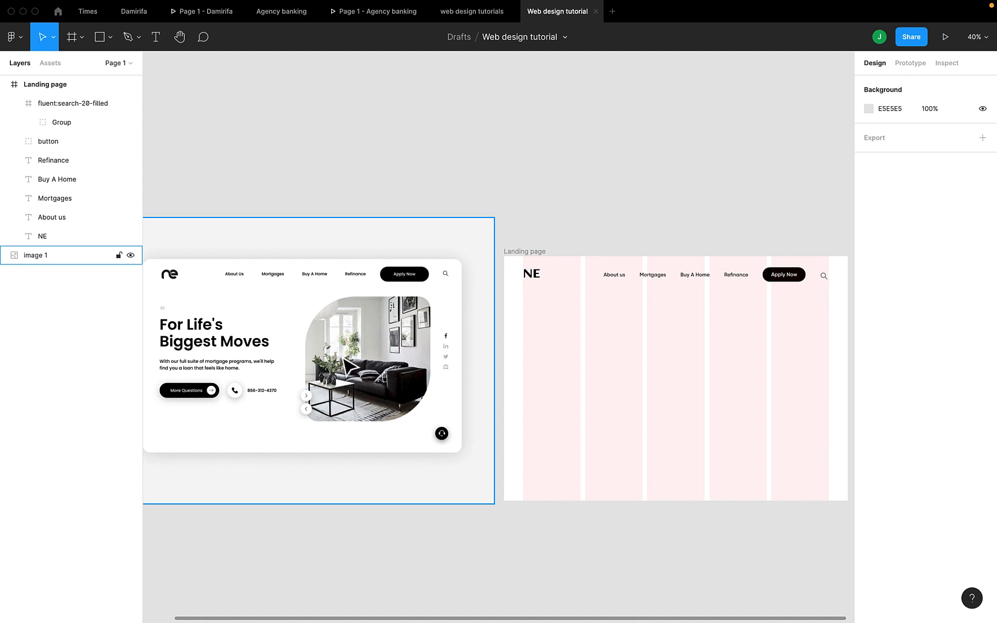
scroll(361, 340, up, 5)
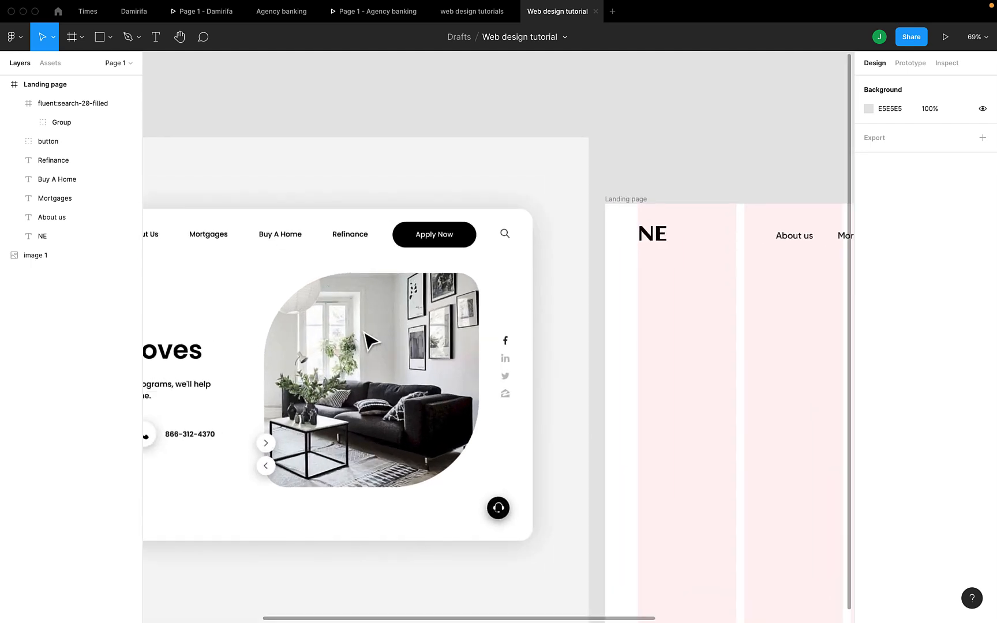
scroll(356, 408, right, 2)
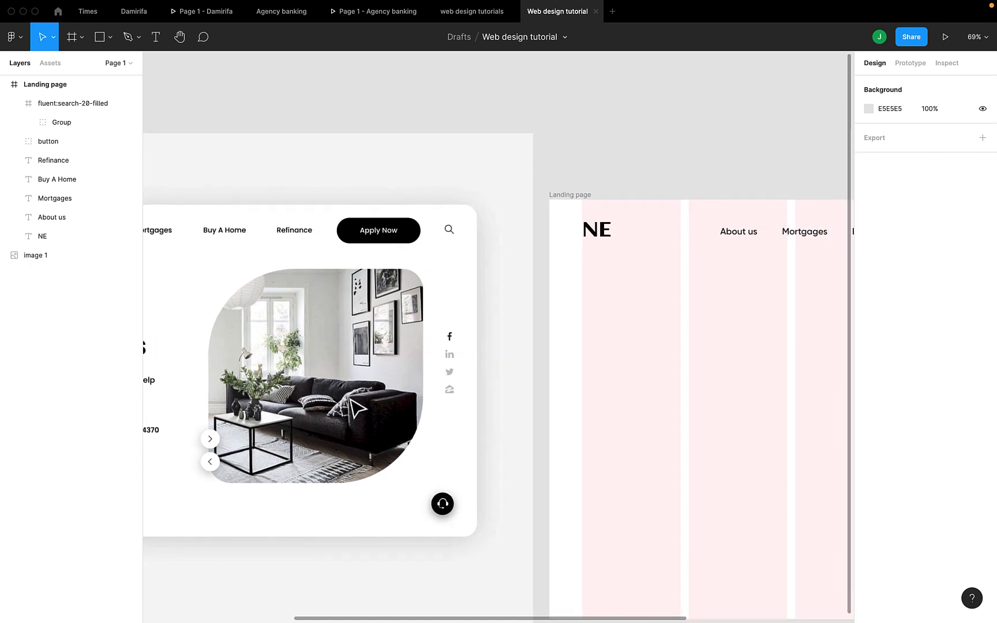
scroll(356, 407, down, 3)
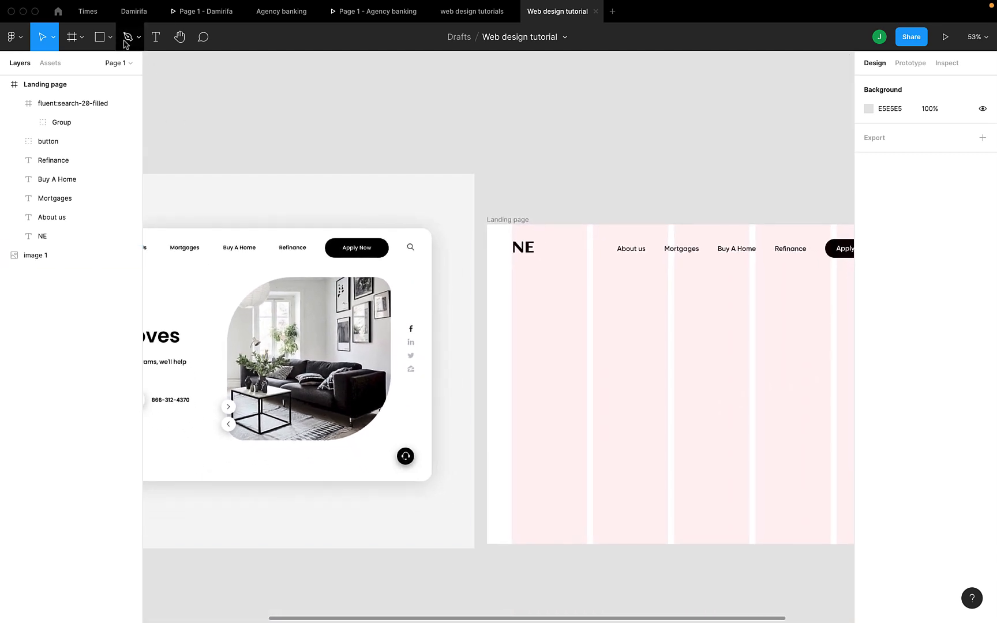
click(101, 40)
scroll(370, 272, down, 1)
scroll(370, 271, right, 1)
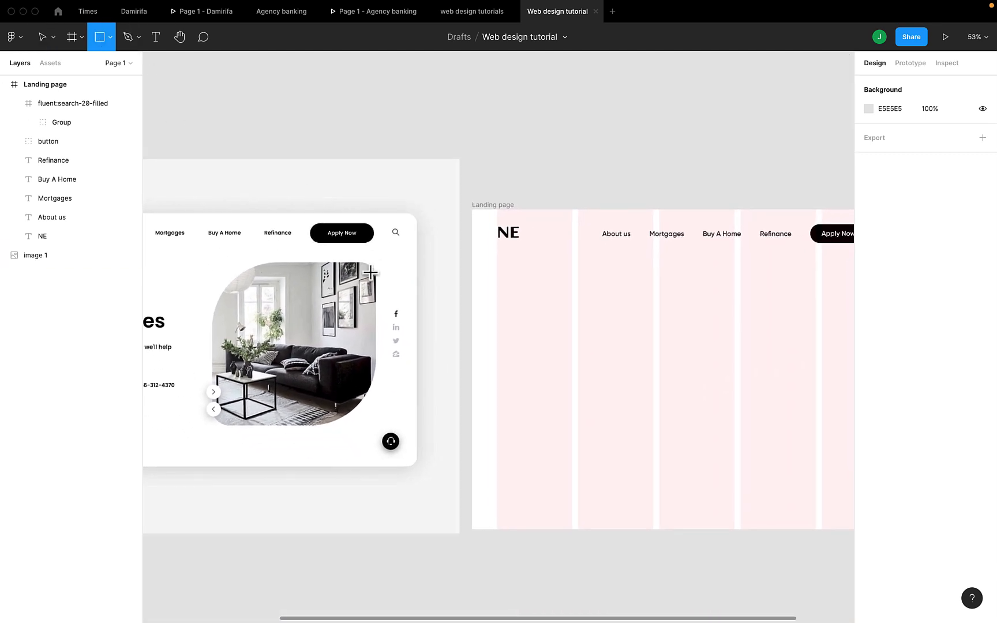
scroll(370, 272, down, 3)
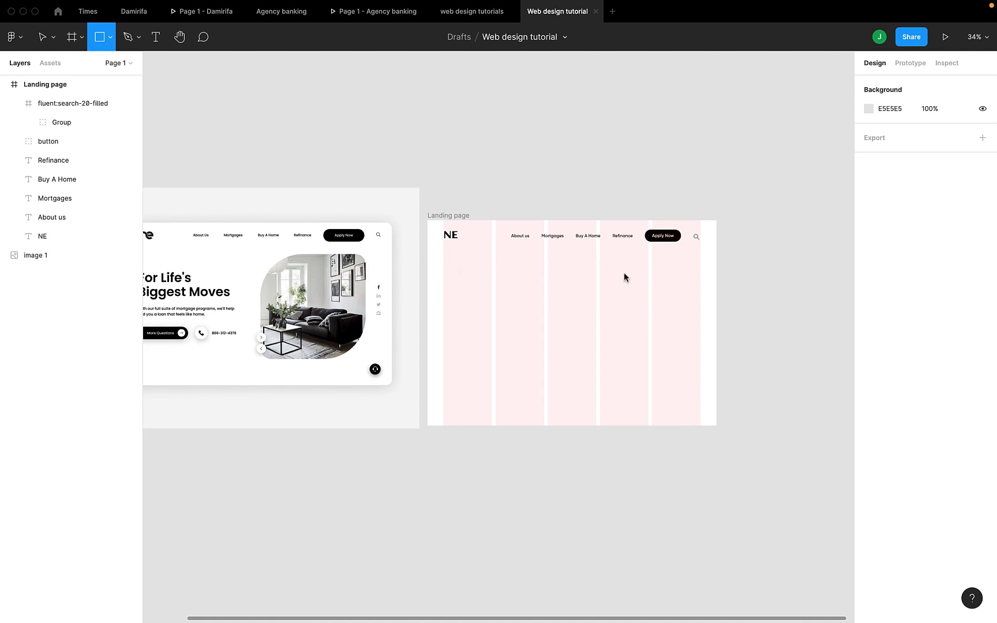
mouse_move(596, 273)
mouse_down()
mouse_move(708, 346)
mouse_move(692, 356)
mouse_move(694, 388)
mouse_move(701, 377)
mouse_up()
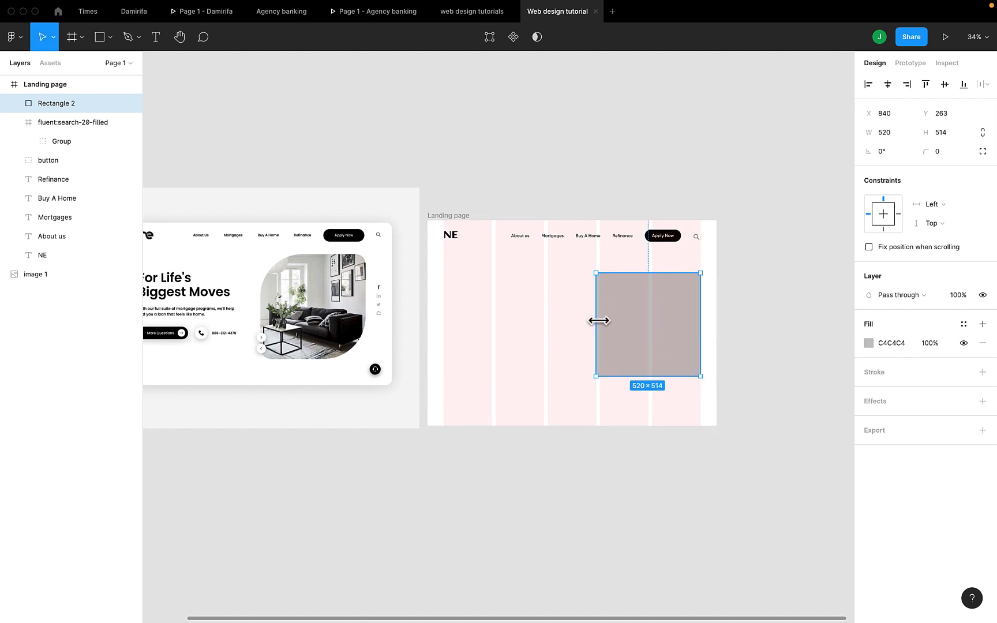
- Widen the placeholder rectangle to about 621 by extending its left edge, and increase its height to 590
mouse_move(593, 318)
mouse_down()
mouse_move(566, 314)
mouse_move(575, 315)
mouse_up()
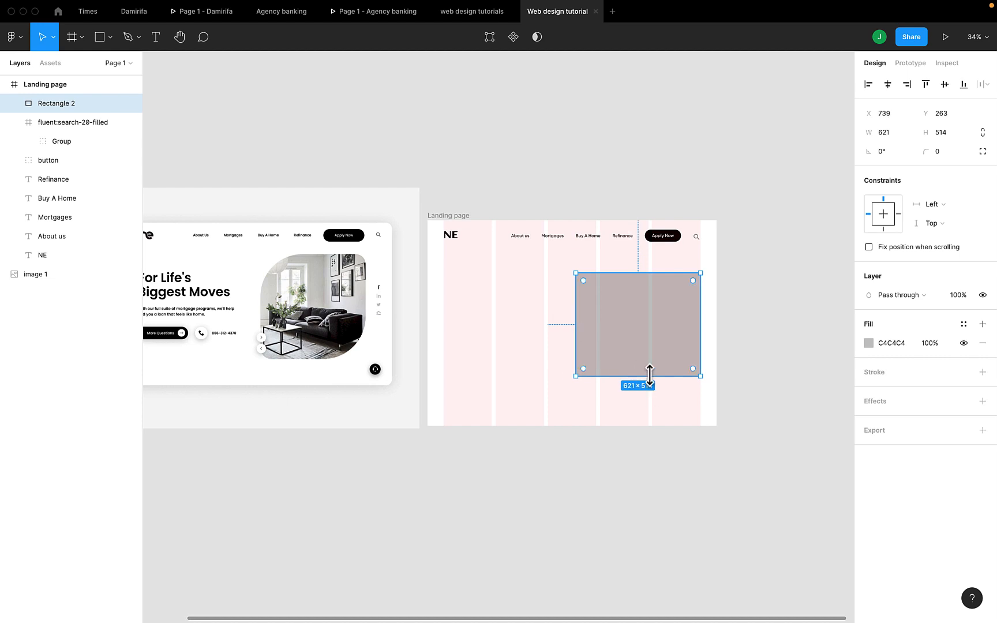
drag(650, 375, 650, 394)
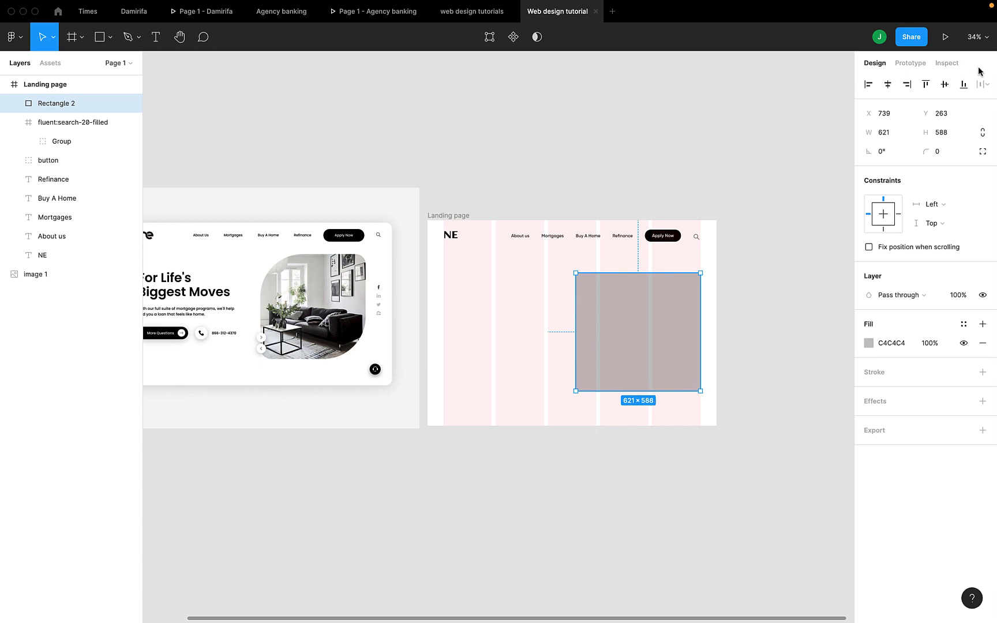
click(944, 132)
key(Up)
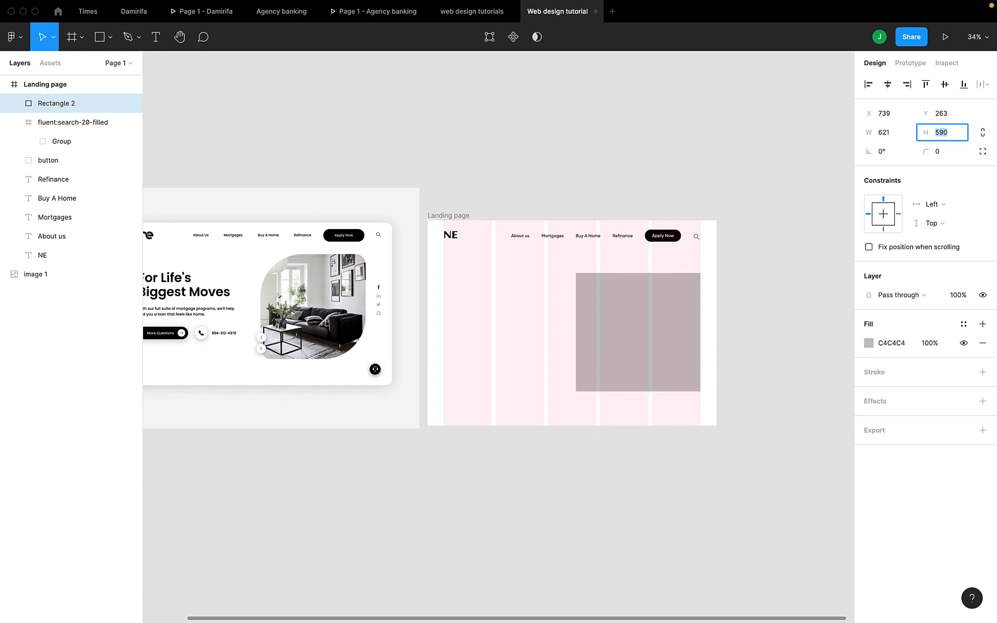
- Set the placeholder rectangle's width to 630 and align it with the last column's outer edge at X 730, Y 266
click(895, 134)
key(shift+Up)
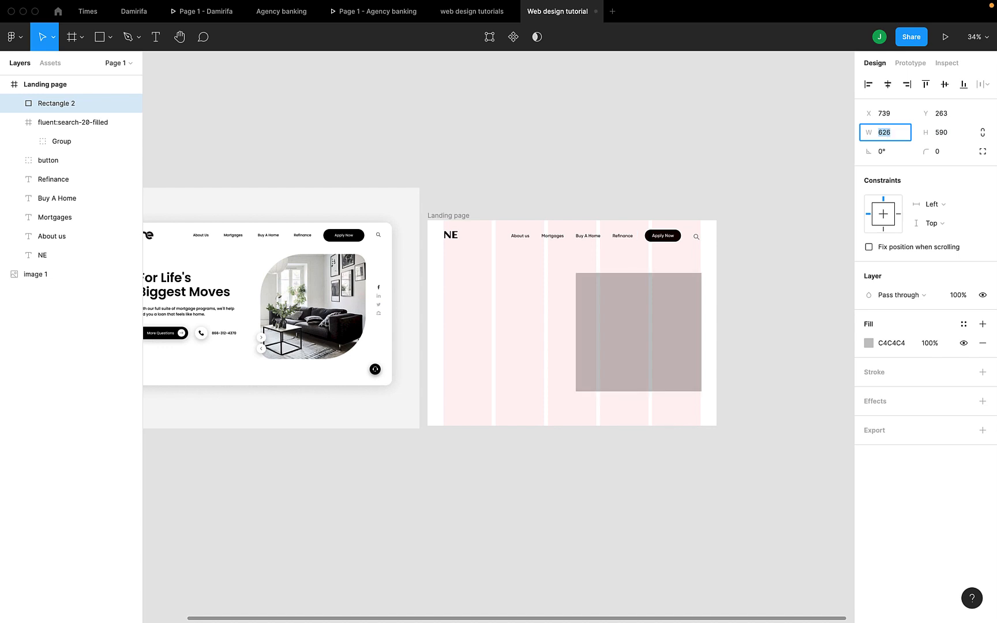
key(Down)
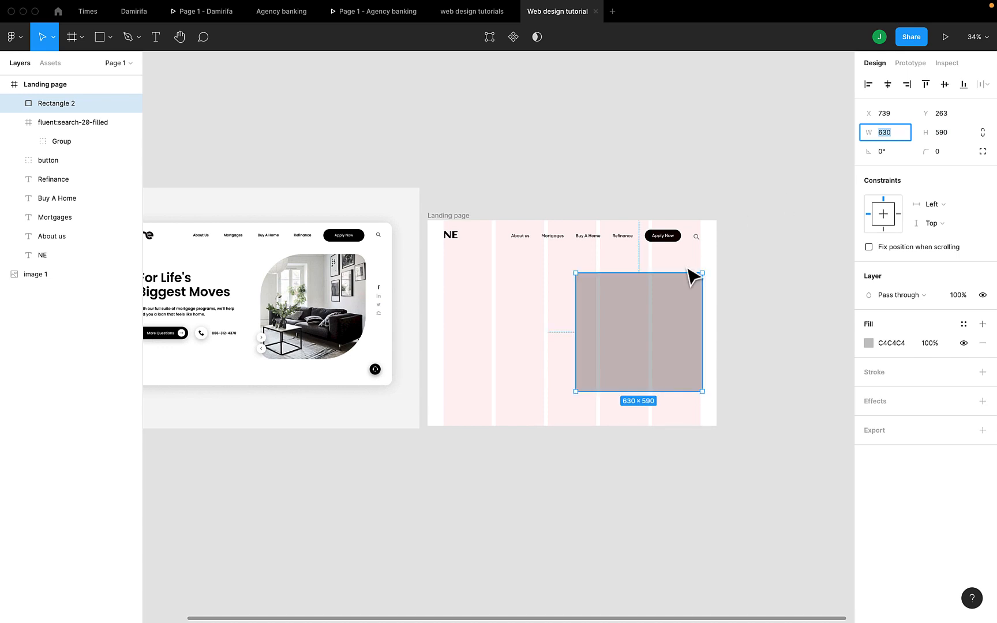
click(654, 320)
drag(648, 312, 647, 314)
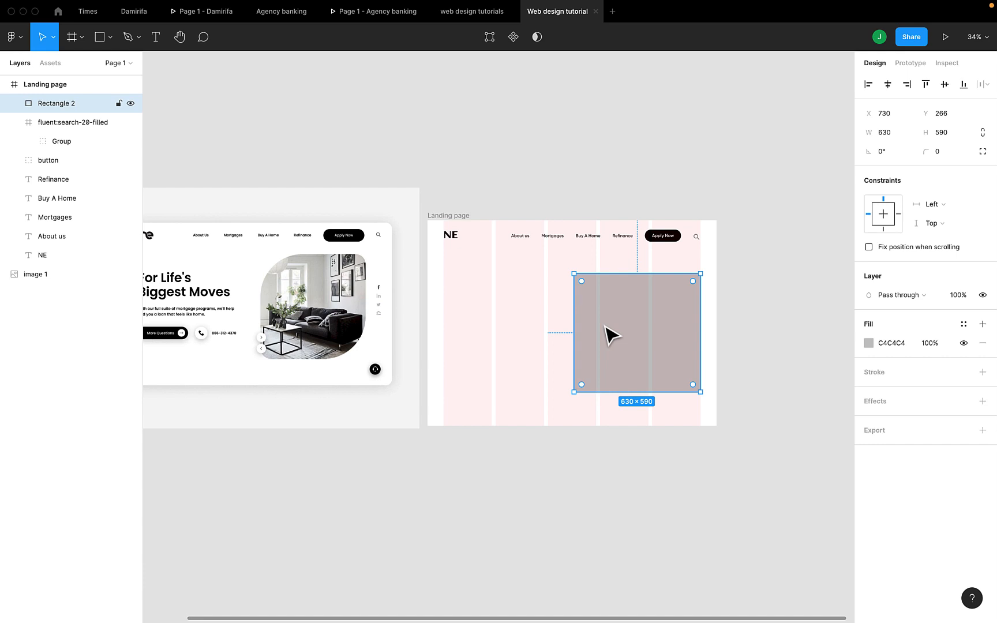
- Enable individual corner radii on the rectangle, setting the top-left corner to 100 and the top-right corner to 50
click(982, 153)
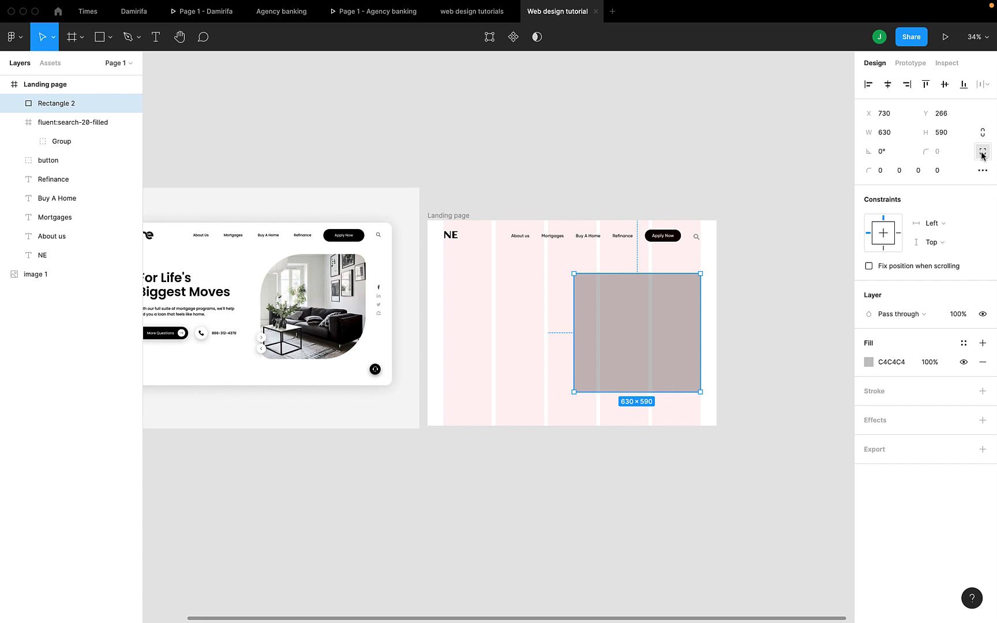
click(879, 173)
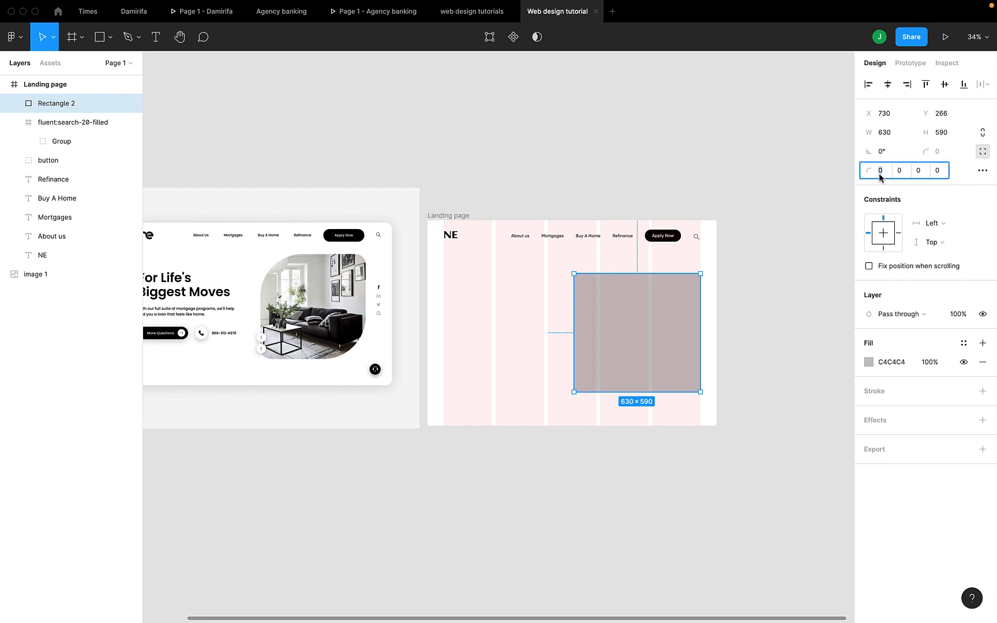
text(100)
key(Return)
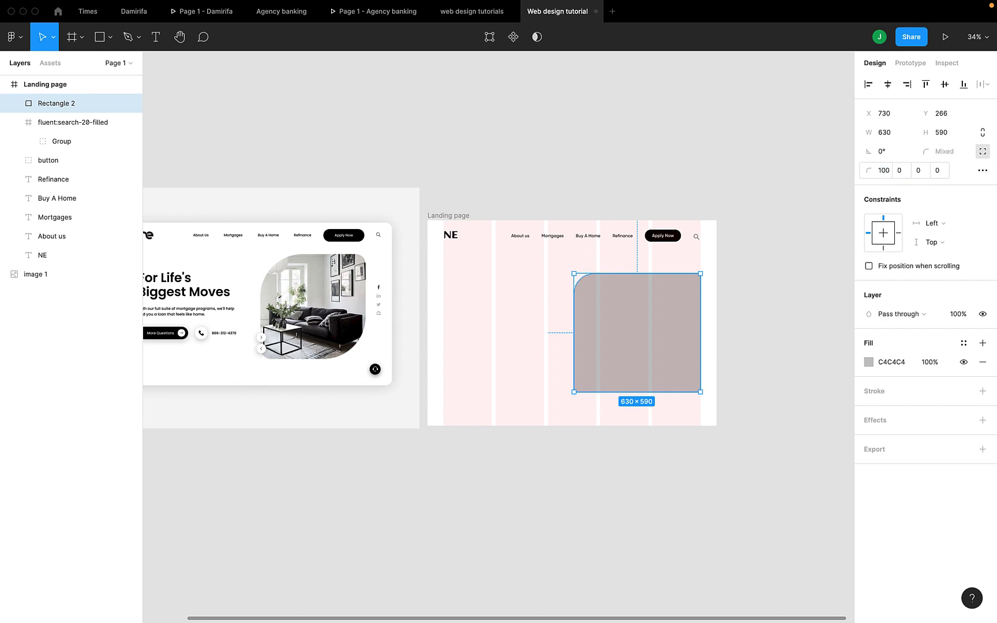
click(900, 171)
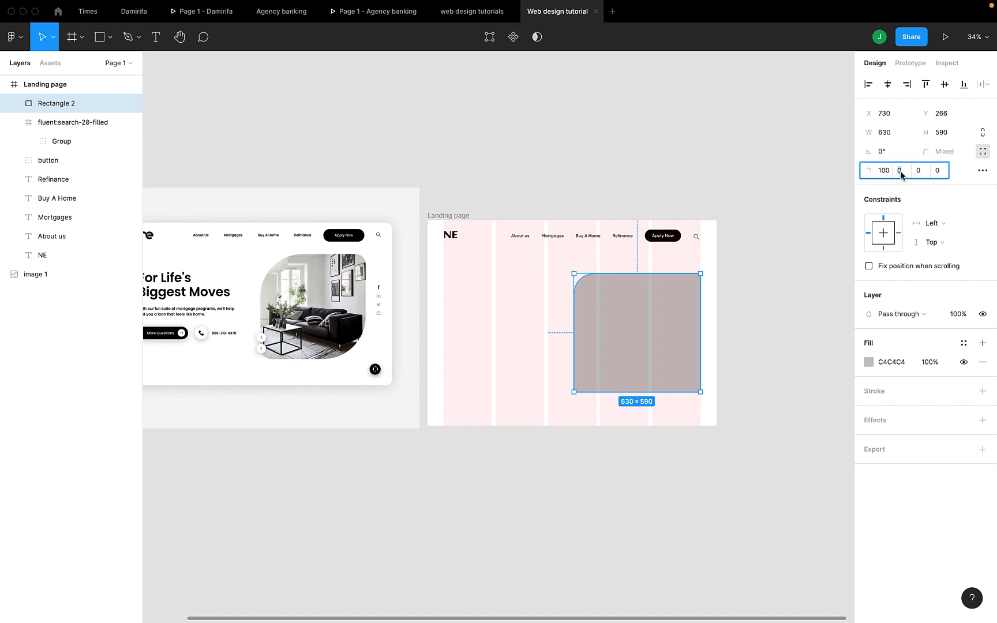
text(50)
key(Return)
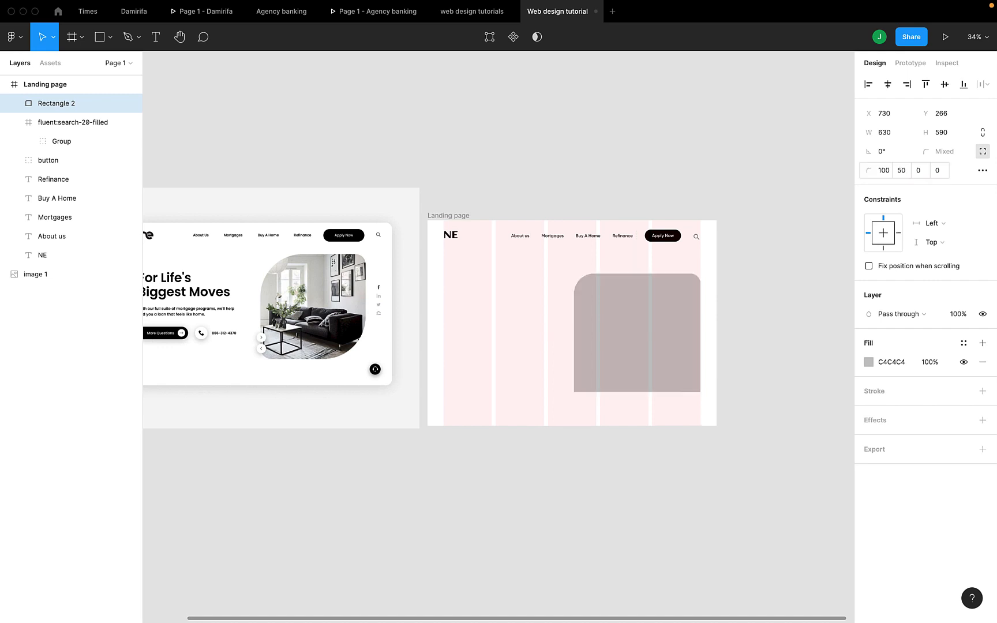
- Set the rectangle's bottom-right corner radius to 50 and its bottom-left corner radius to 100
click(922, 170)
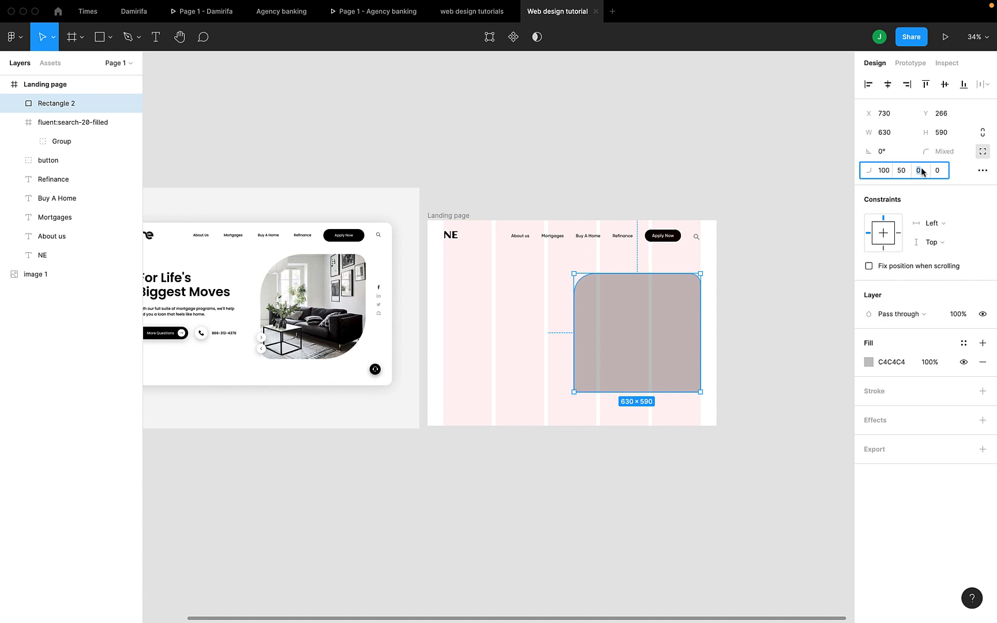
text(50)
click(938, 173)
text(100)
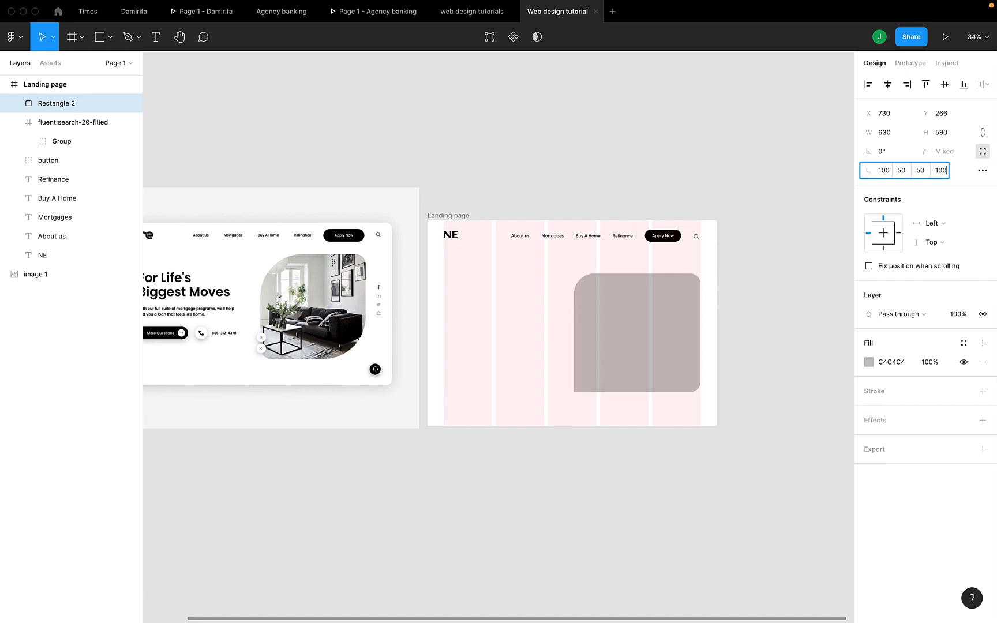
key(Return)
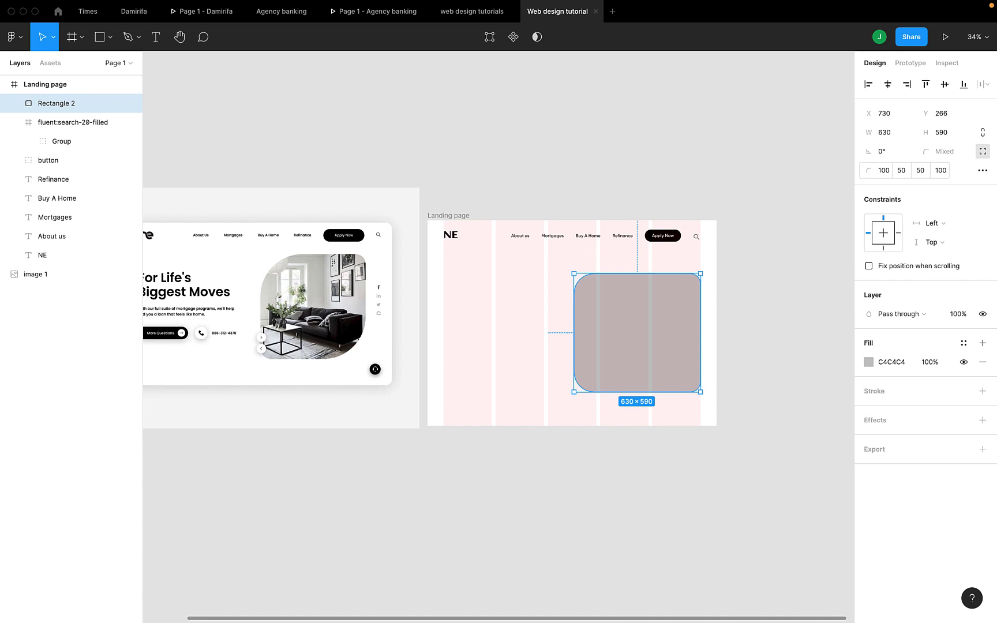
- Set the rectangle's bottom-right corner radius to 100 and its bottom-left corner radius to 50
click(920, 173)
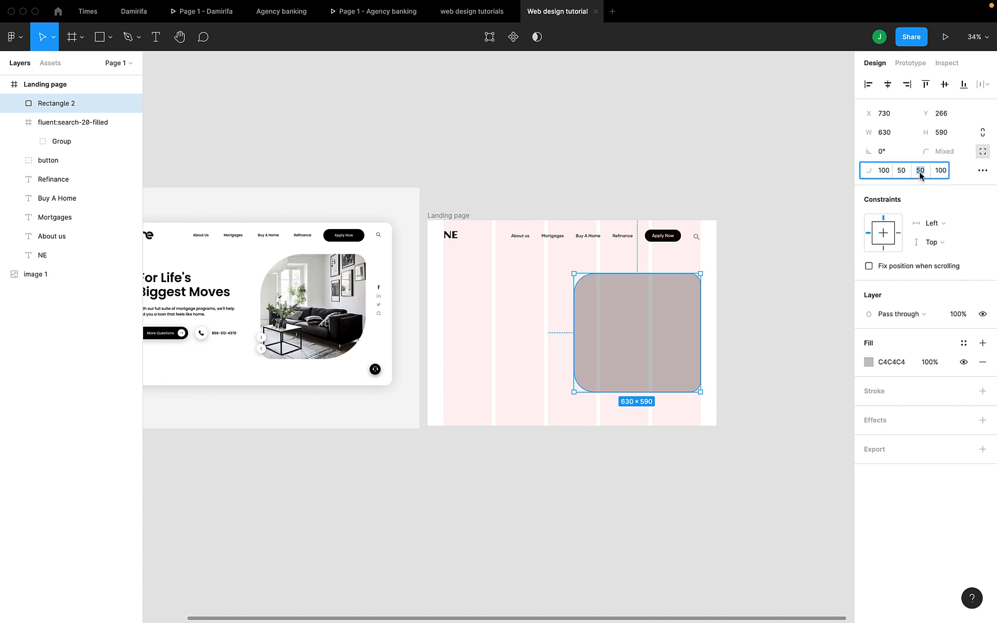
text(100)
key(Return)
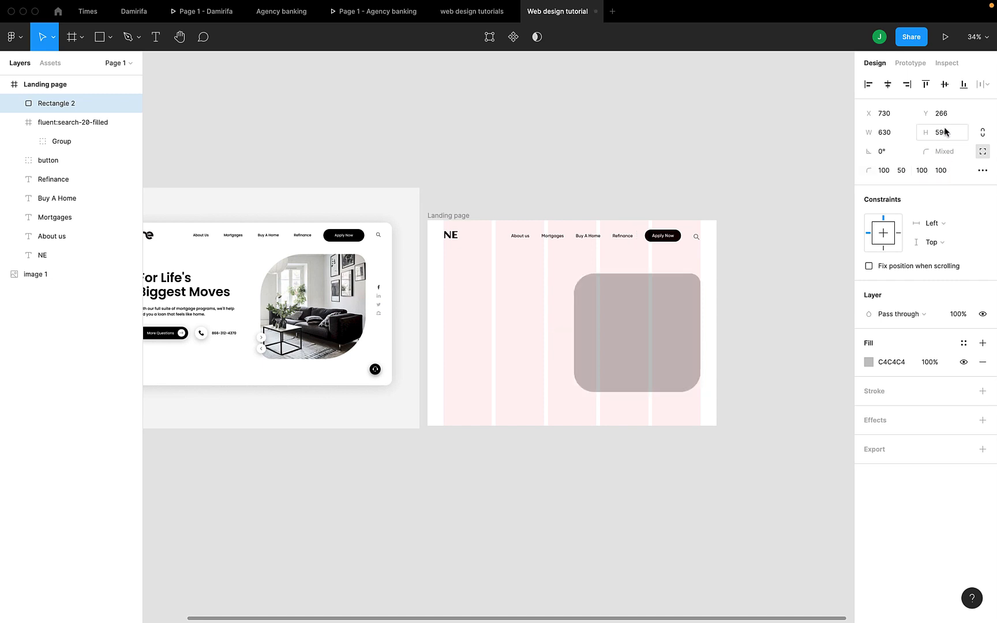
click(941, 170)
text(50)
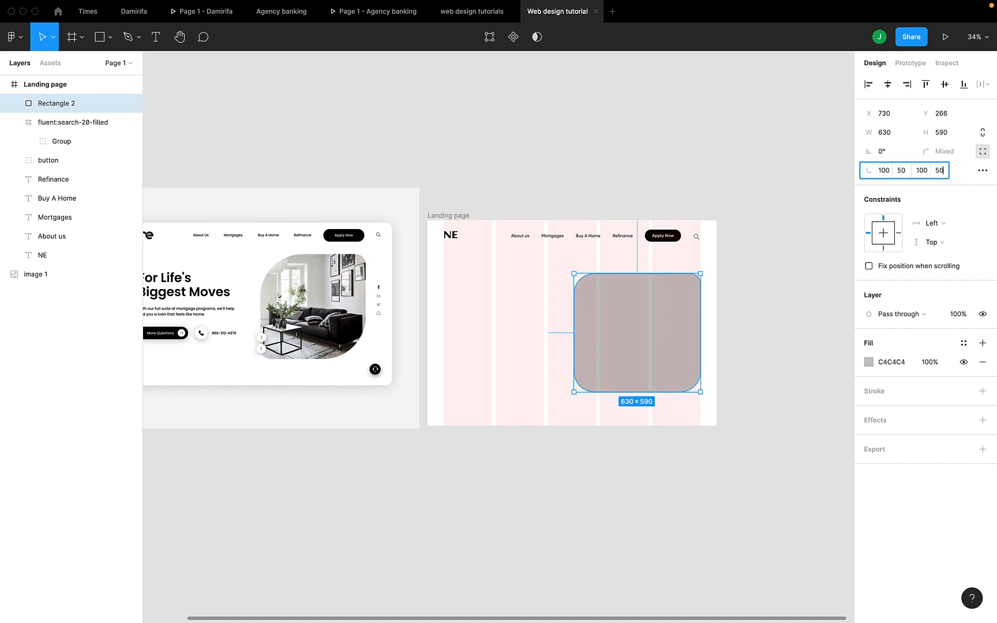
key(Return)
scroll(586, 311, up, 5)
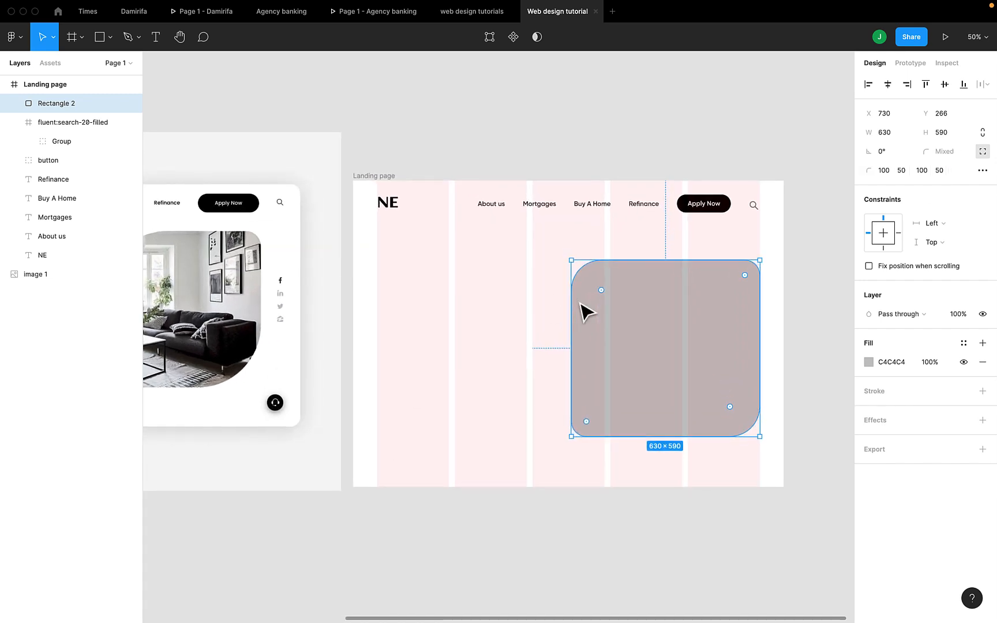
scroll(585, 312, down, 4)
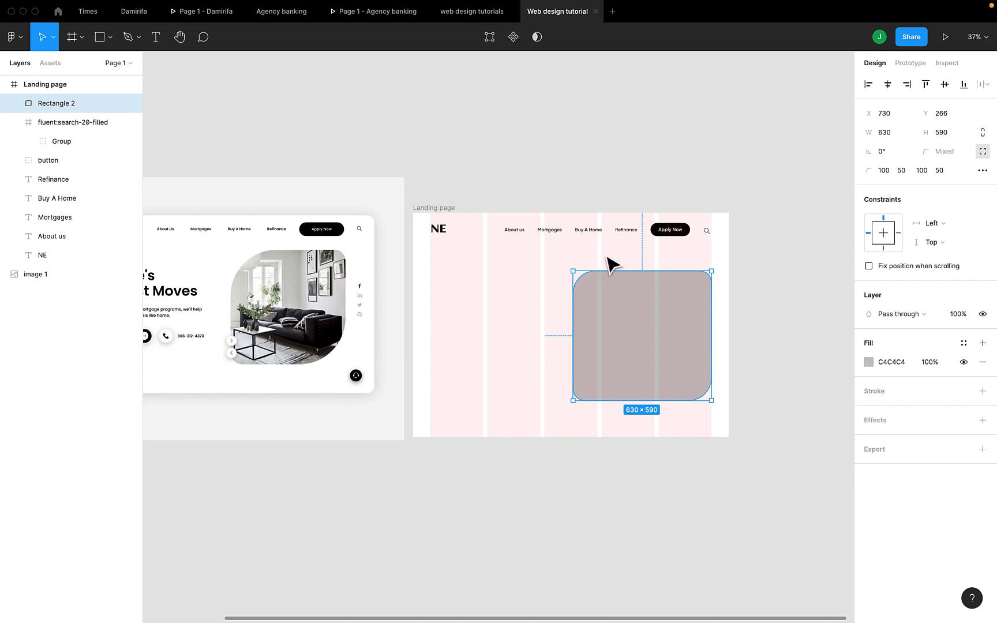
mouse_move(592, 348)
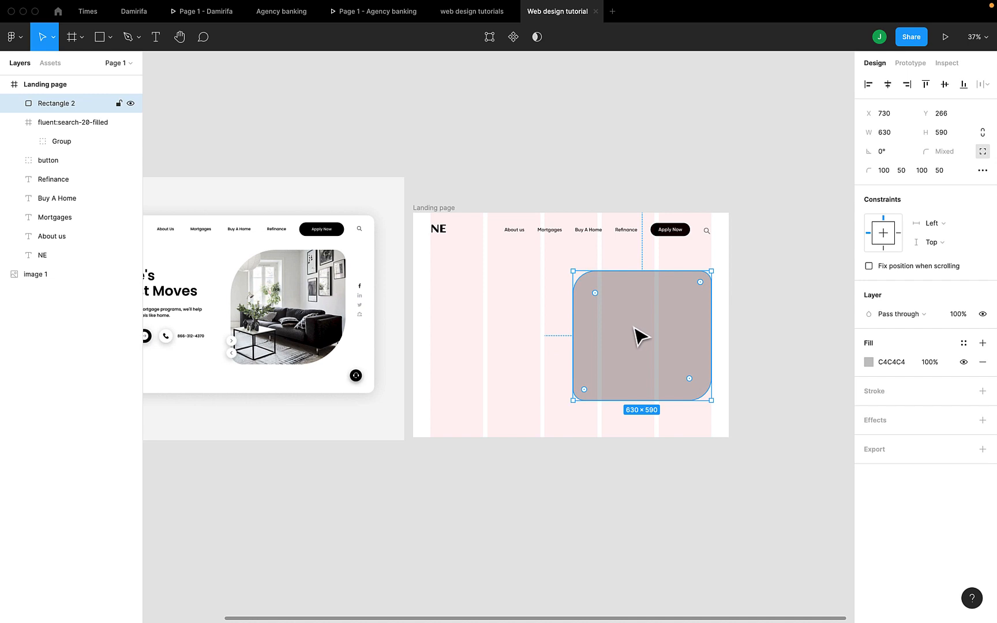
mouse_move(597, 295)
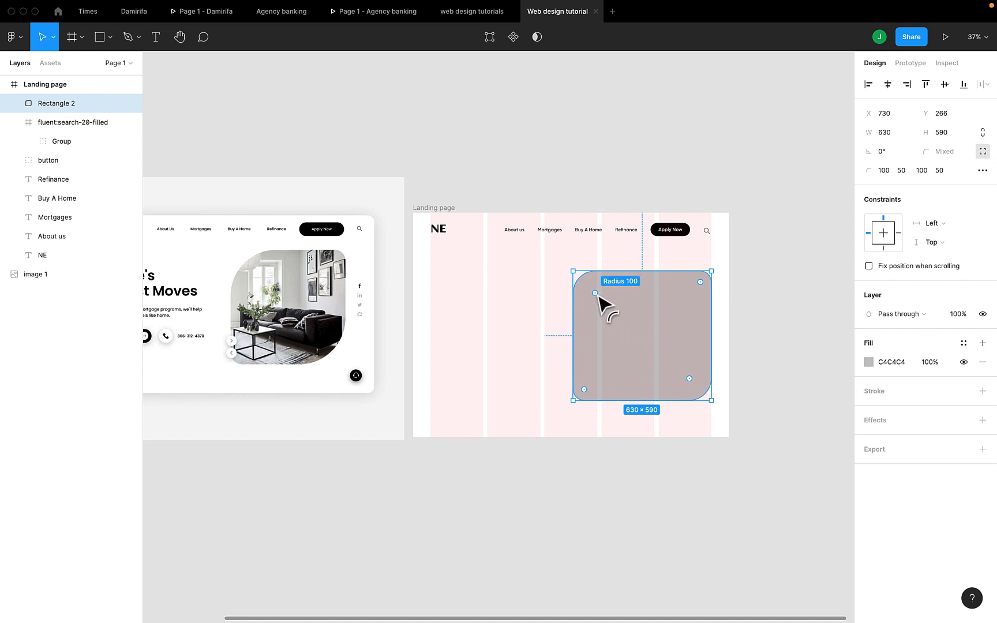
drag(596, 294, 599, 297)
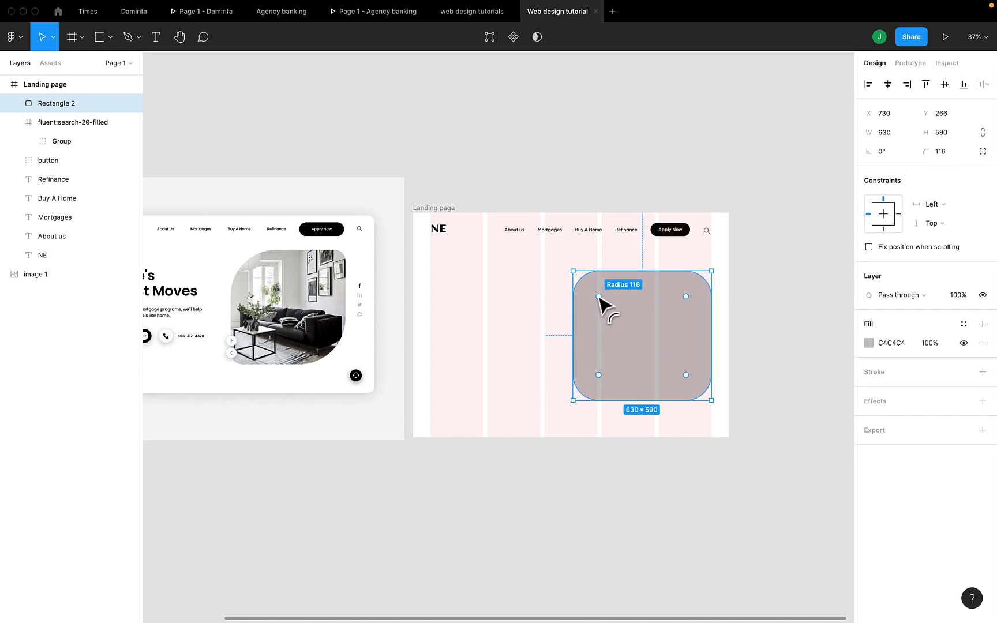
key(super+z)
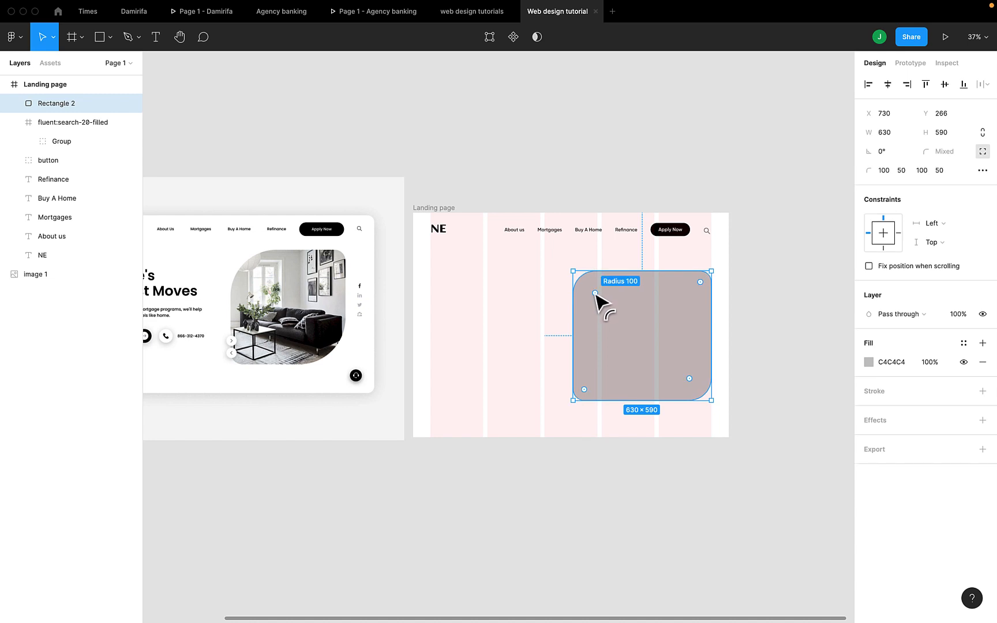
- Increase the rectangle's top-left and bottom-right corner radii to 250 each, leaving the other two corners at 50
drag(596, 293, 603, 301)
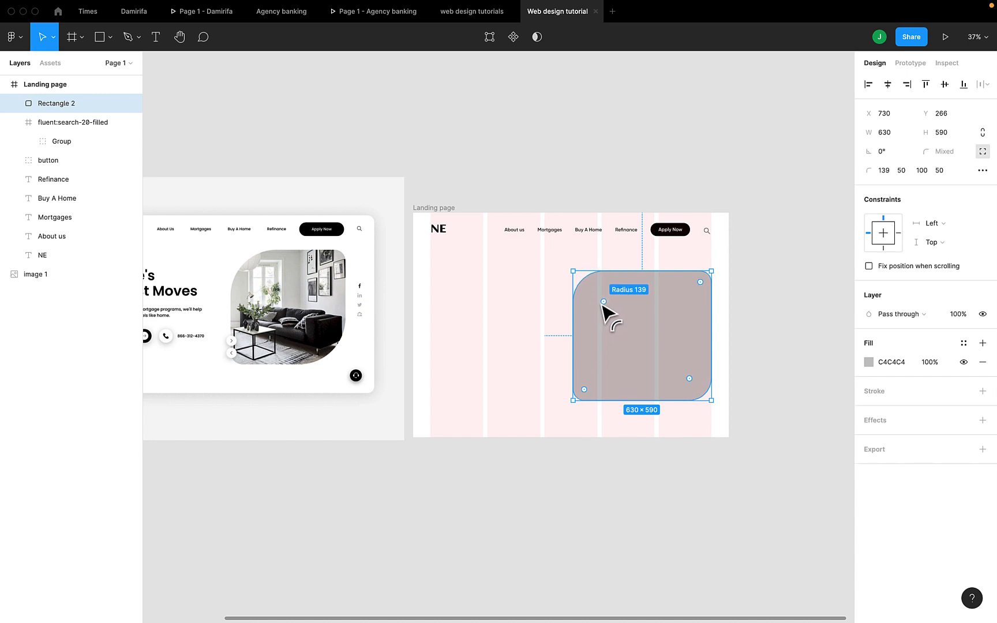
drag(604, 301, 628, 326)
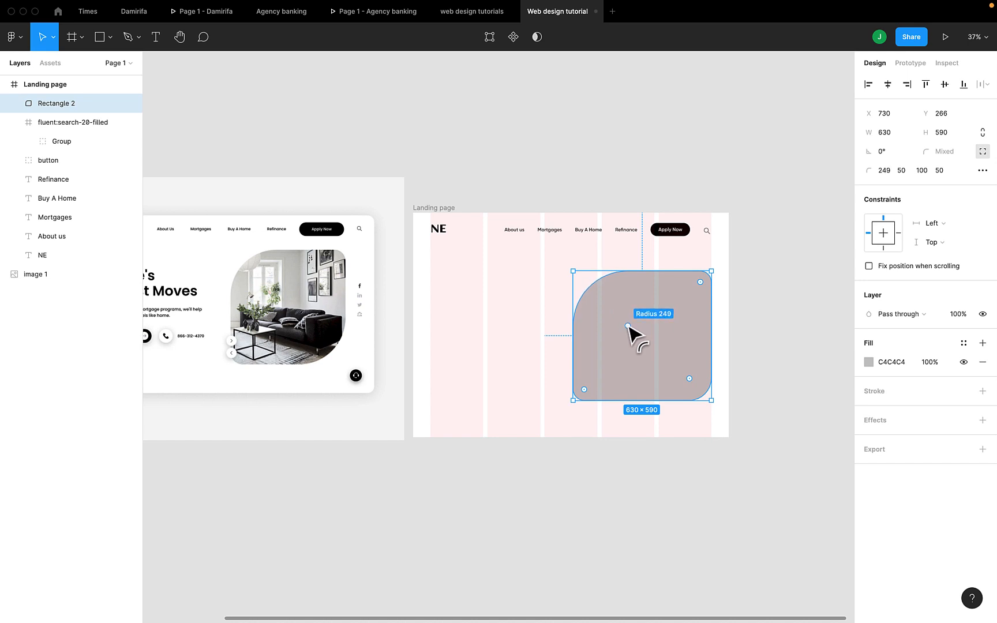
drag(628, 325, 629, 326)
drag(690, 380, 655, 357)
drag(651, 356, 648, 352)
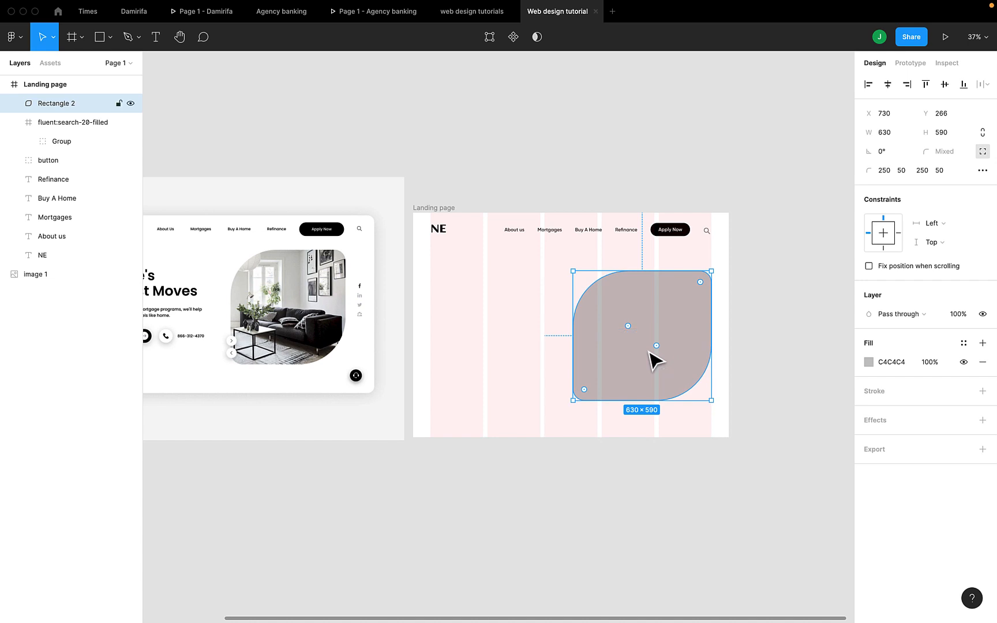
scroll(658, 387, down, 1)
click(693, 514)
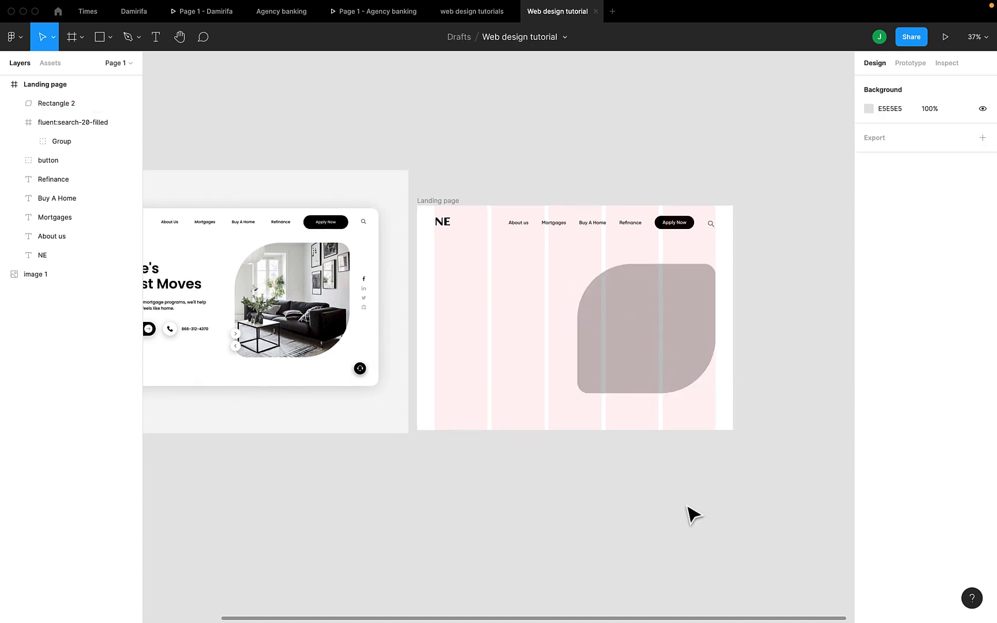
- Narrow the placeholder shape to 590 wide by moving its right edge inward
click(646, 352)
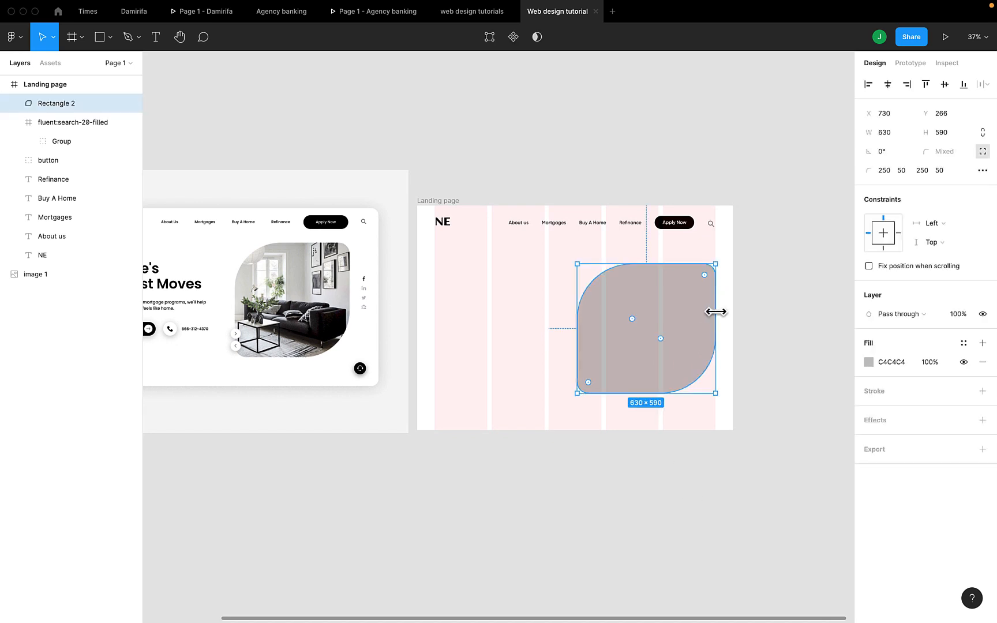
drag(716, 311, 706, 312)
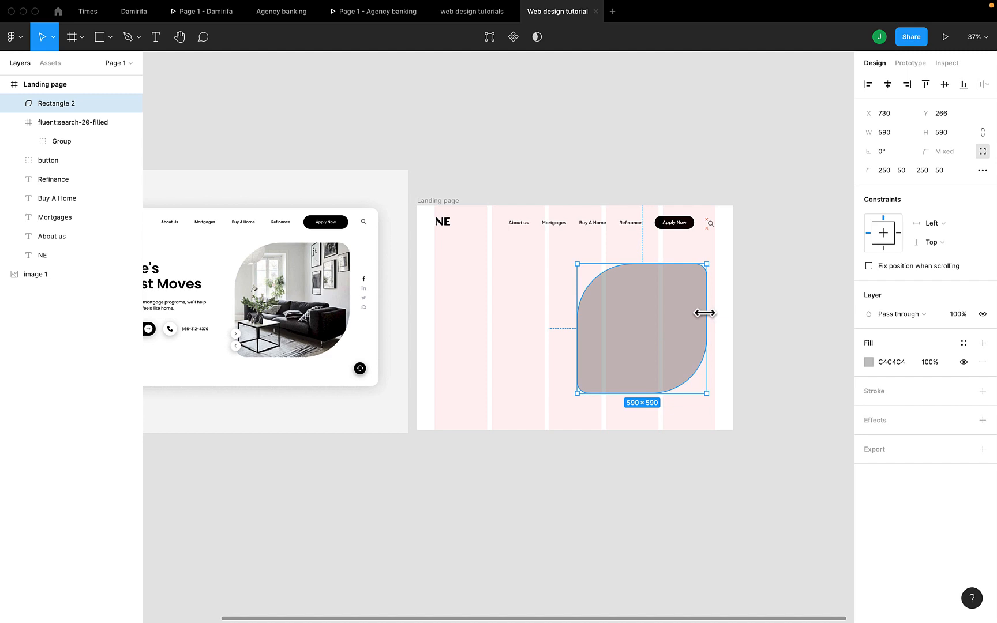
click(758, 312)
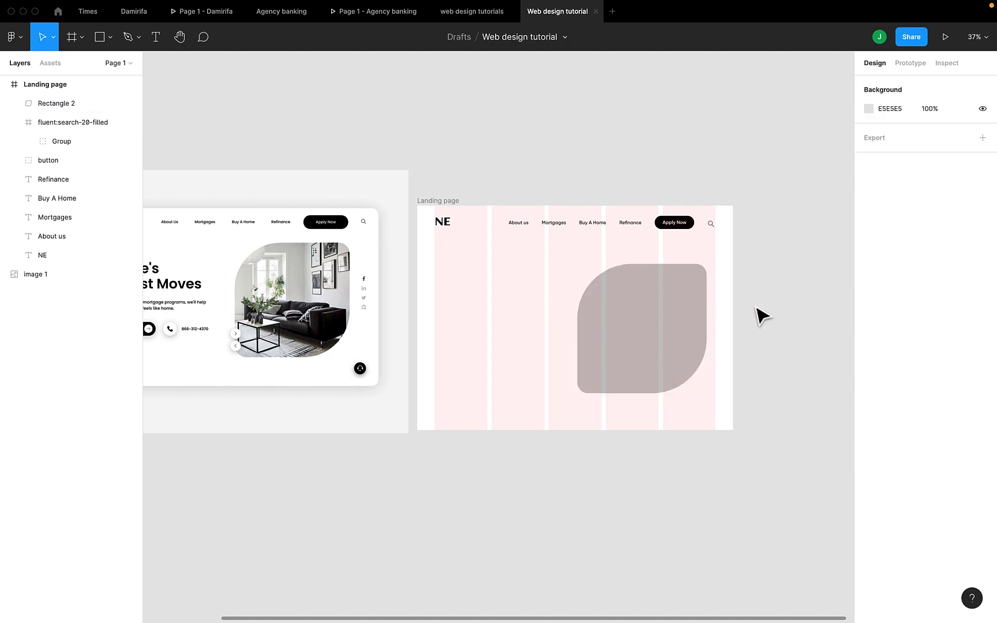
- Shift the placeholder shape left to about X 673, Y 266 to leave space beside it as in the reference image
click(665, 302)
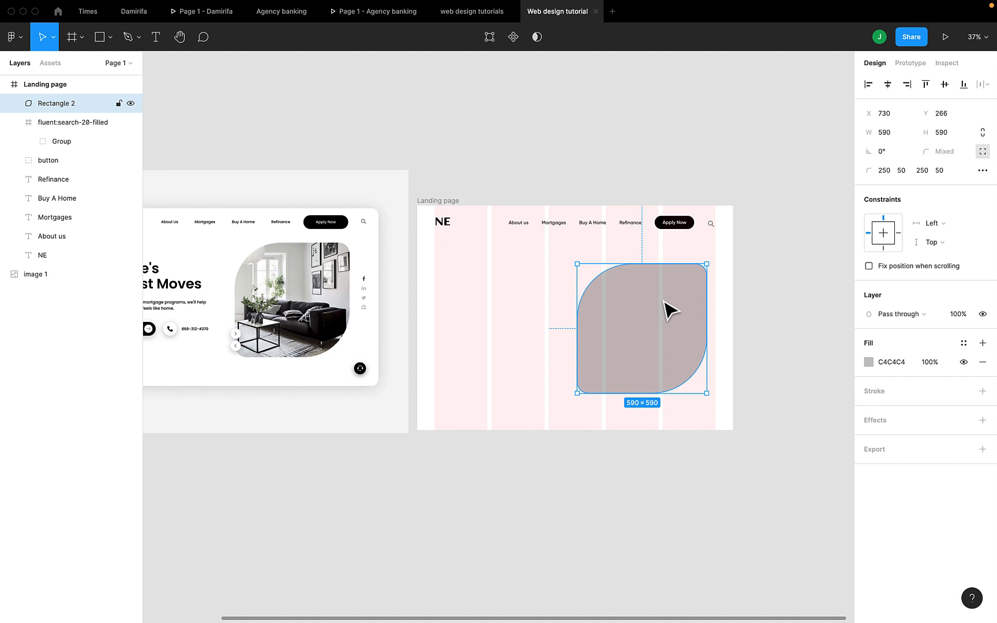
mouse_move(642, 300)
drag(641, 300, 635, 312)
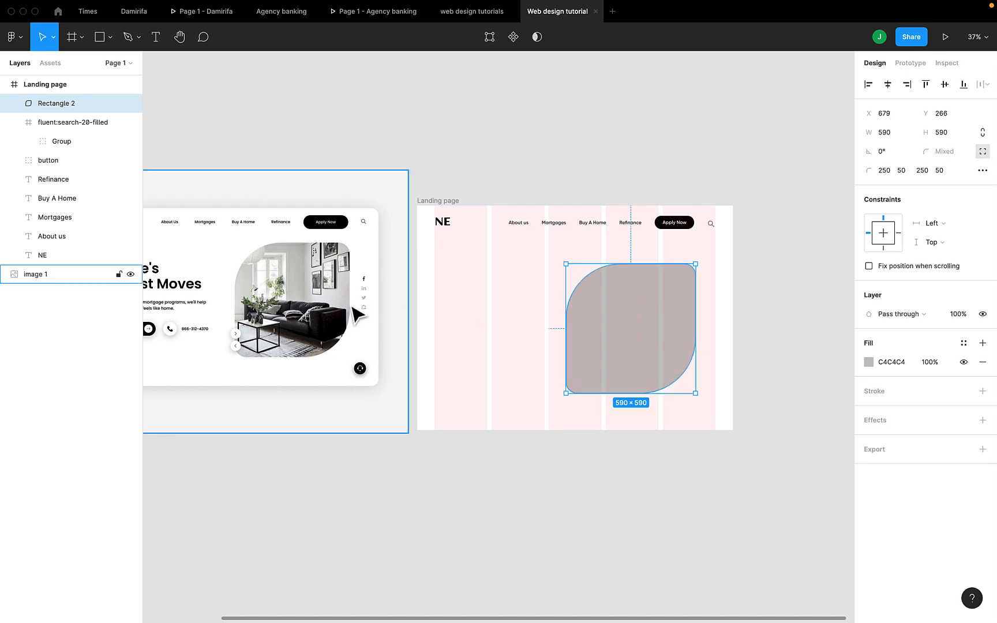
scroll(359, 281, up, 5)
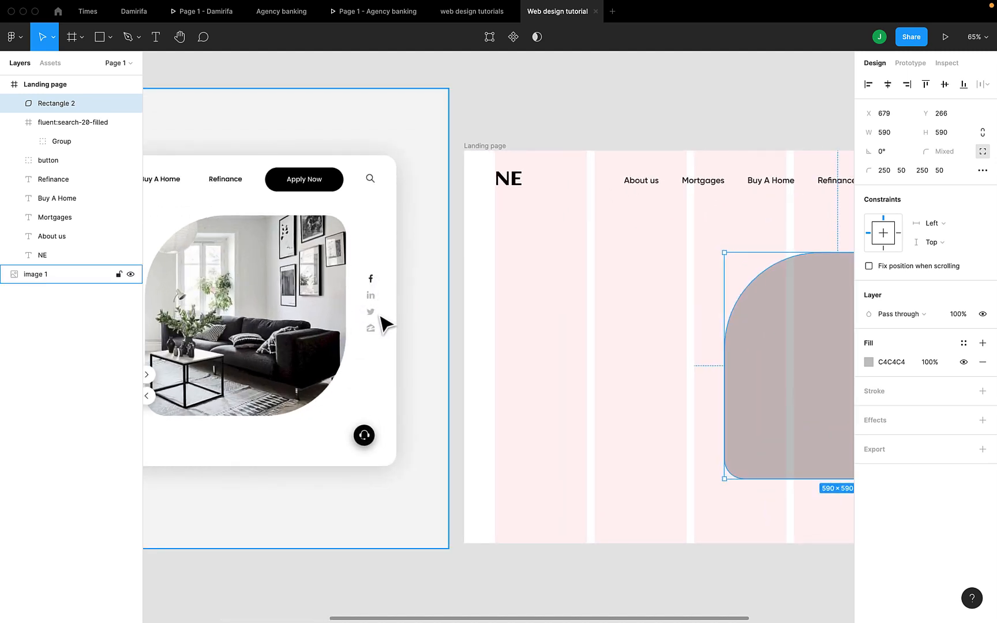
scroll(618, 385, right, 5)
scroll(619, 389, left, 2)
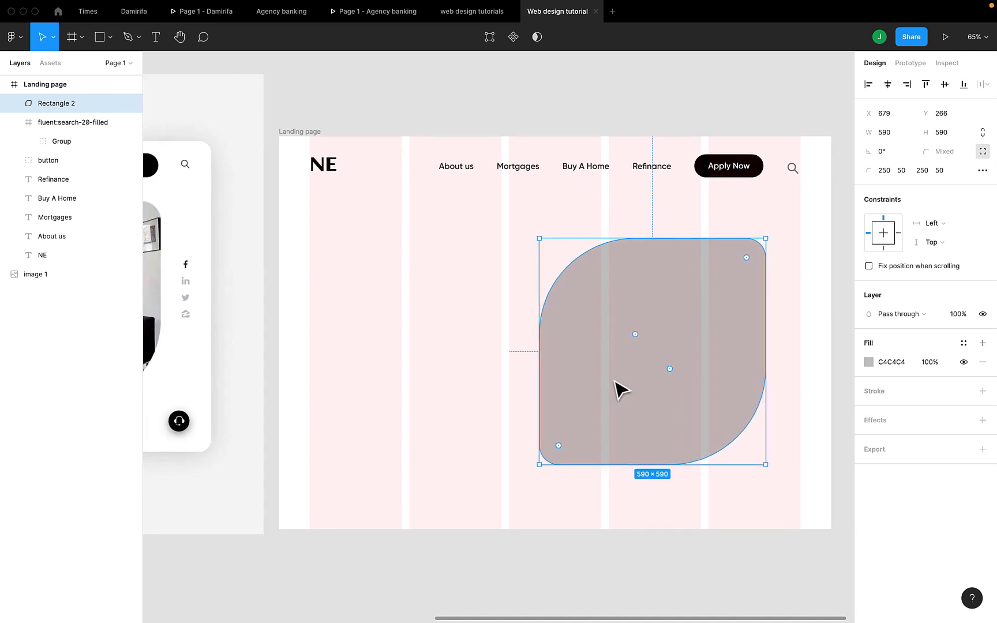
scroll(619, 389, down, 3)
scroll(669, 387, down, 1)
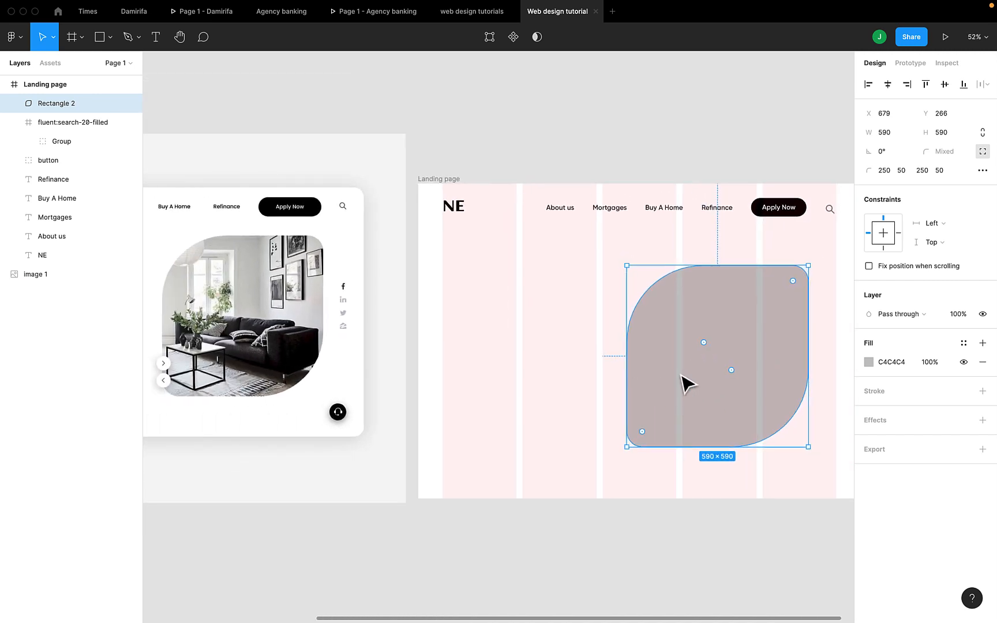
scroll(672, 386, right, 1)
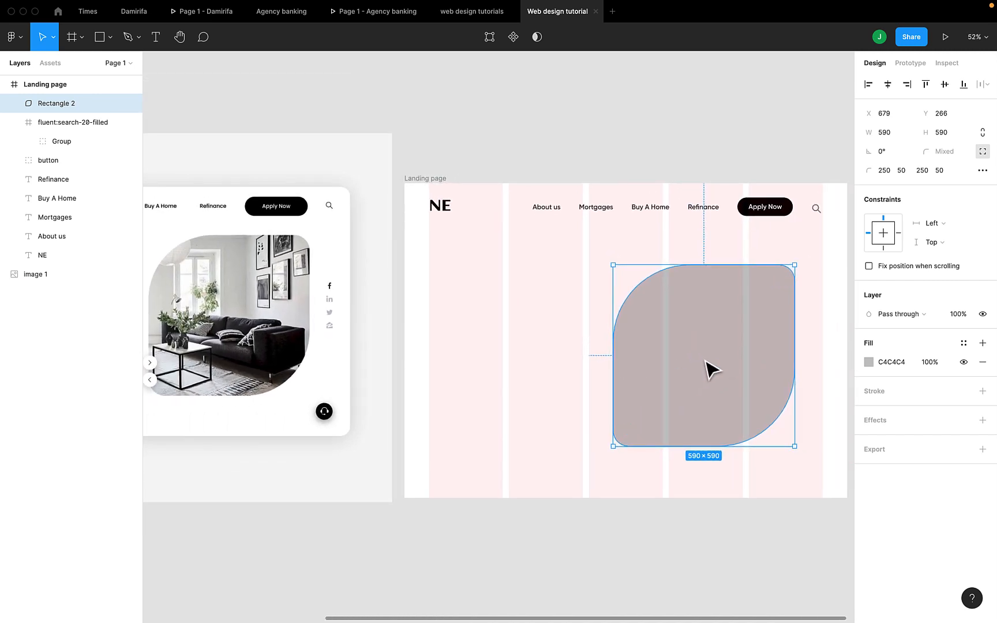
drag(708, 360, 705, 360)
scroll(705, 359, down, 2)
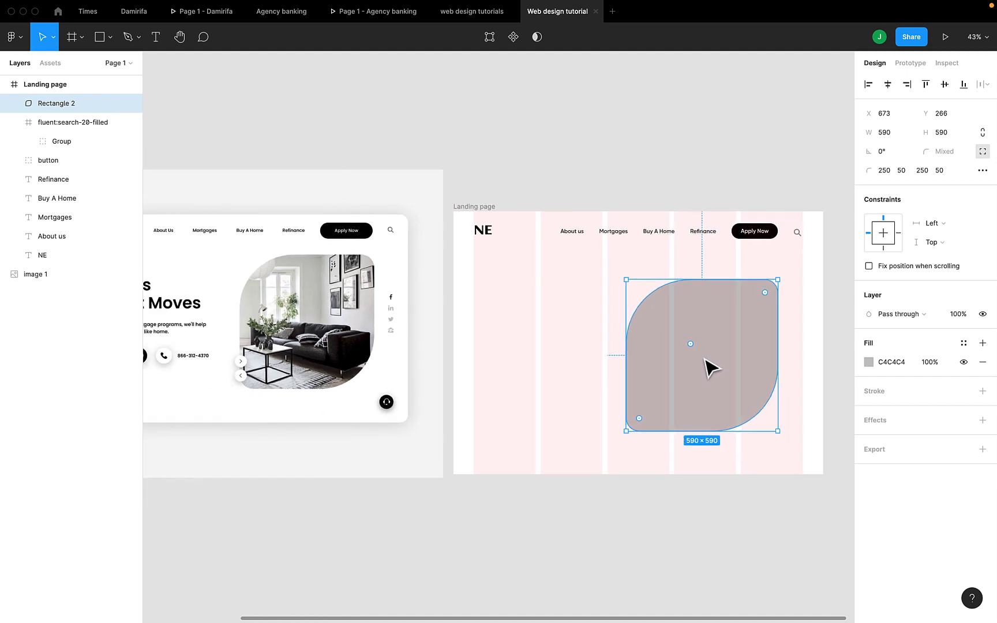
scroll(711, 368, down, 3)
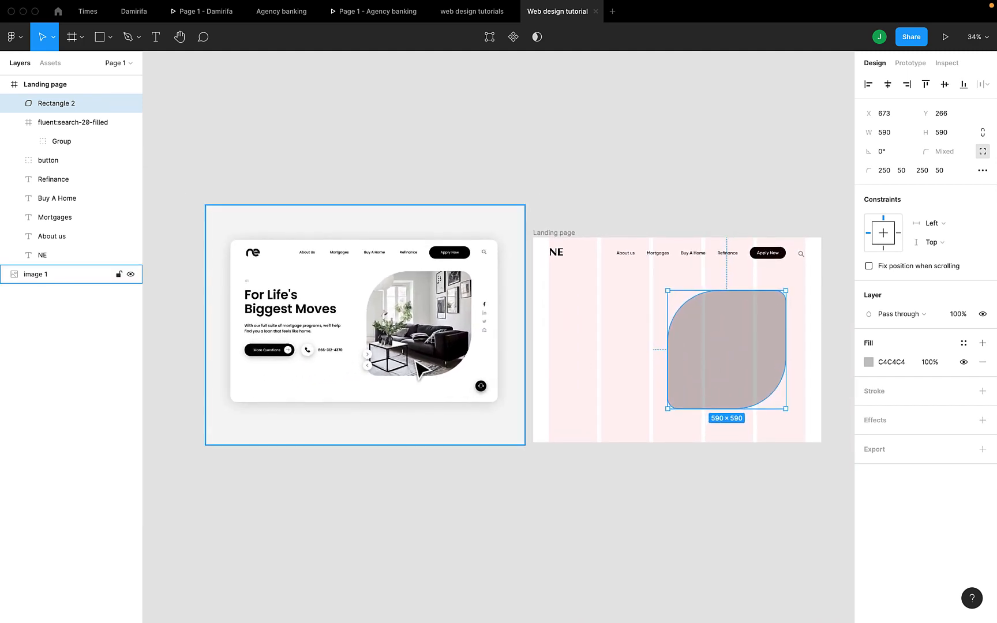
- Run the Unsplash plugin with the hero image placeholder selected
scroll(420, 366, up, 4)
scroll(420, 365, down, 3)
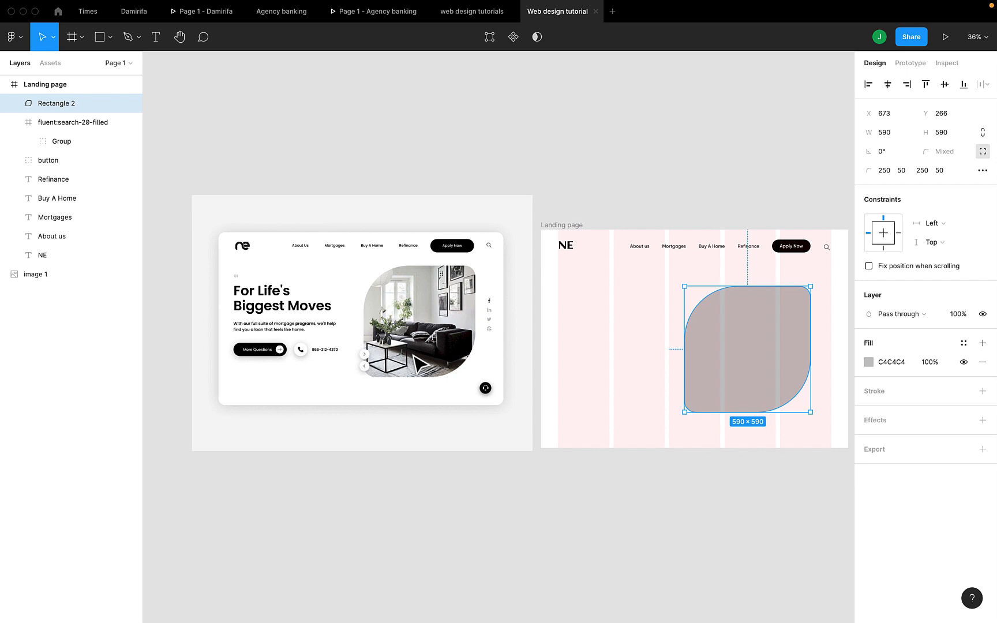
scroll(414, 355, down, 1)
scroll(413, 356, down, 1)
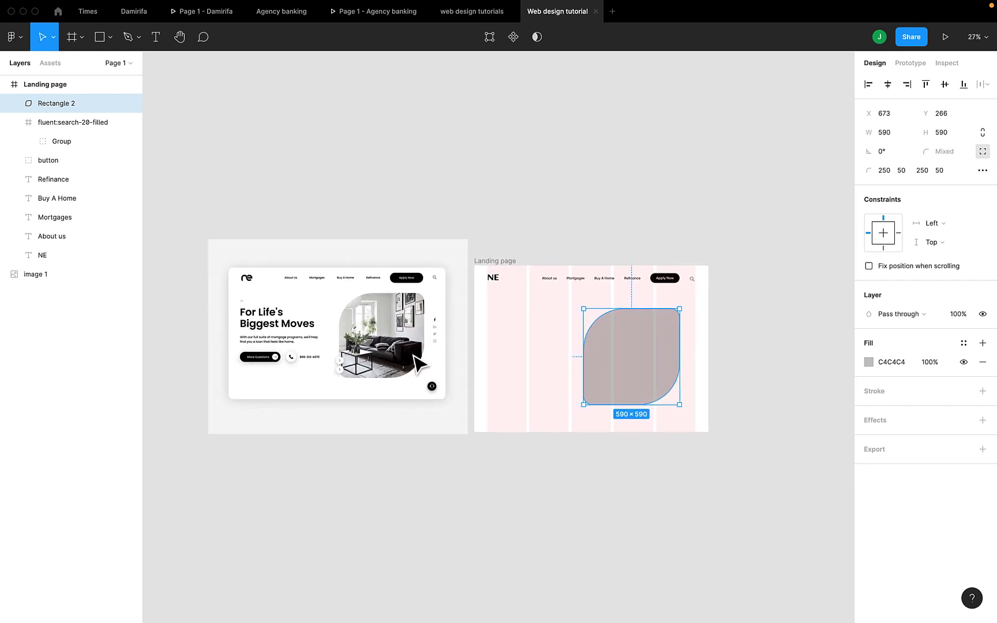
right_click(450, 177)
mouse_move(529, 248)
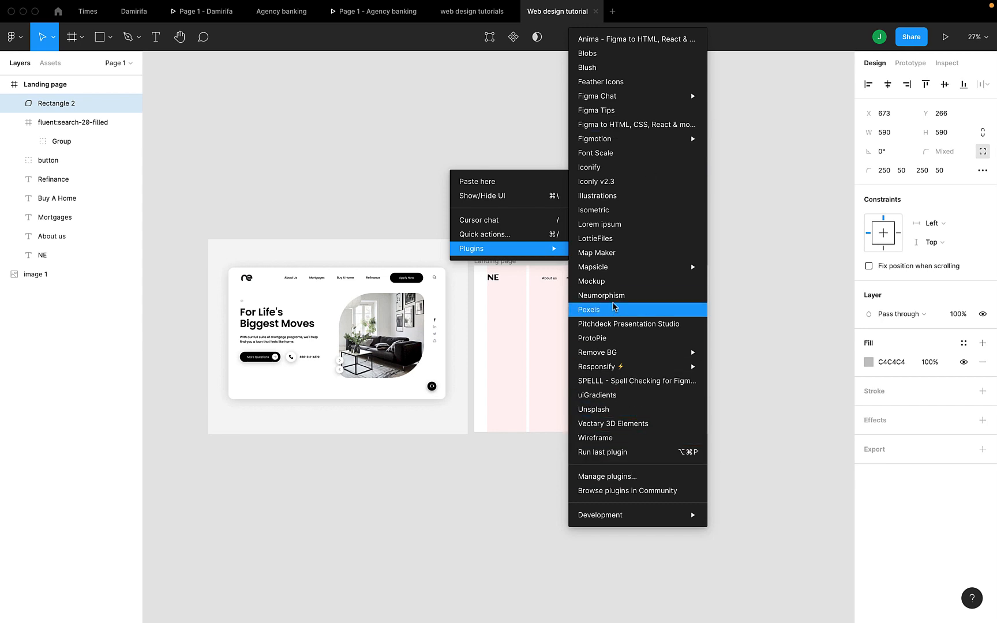
click(614, 408)
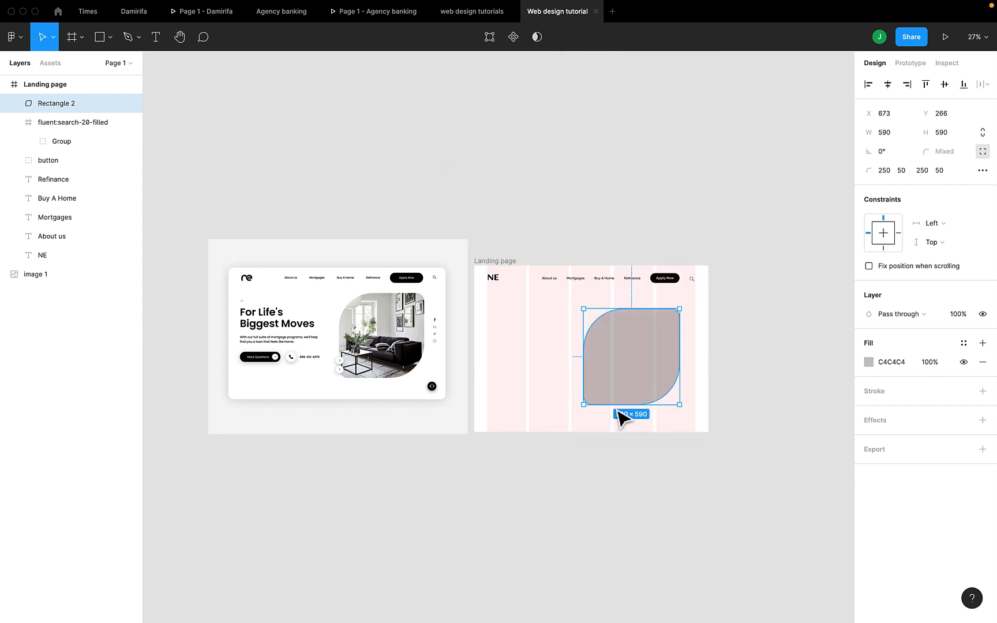
scroll(621, 413, right, 2)
scroll(623, 418, right, 2)
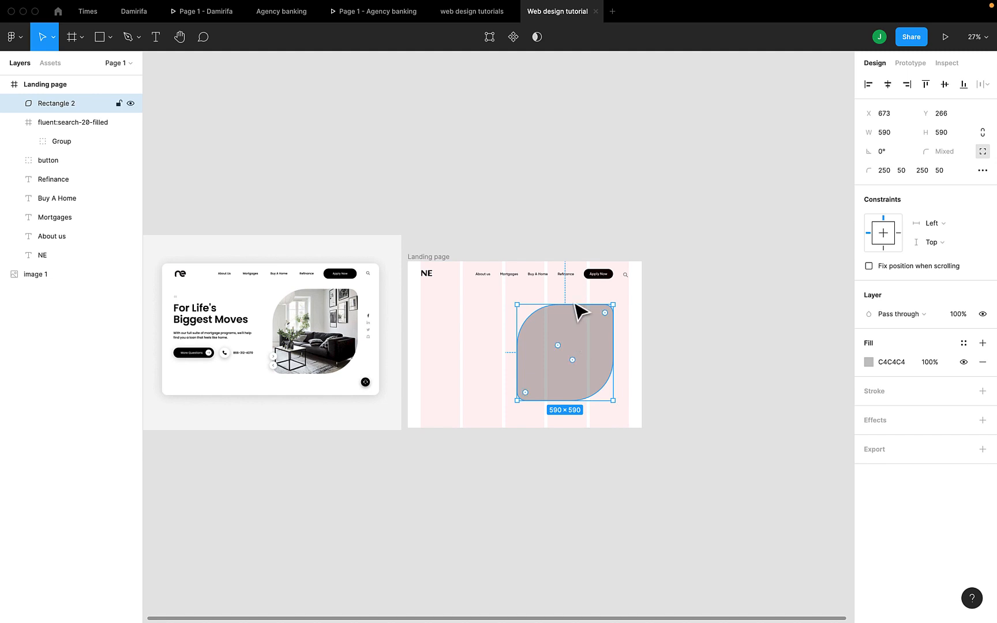
mouse_move(586, 4)
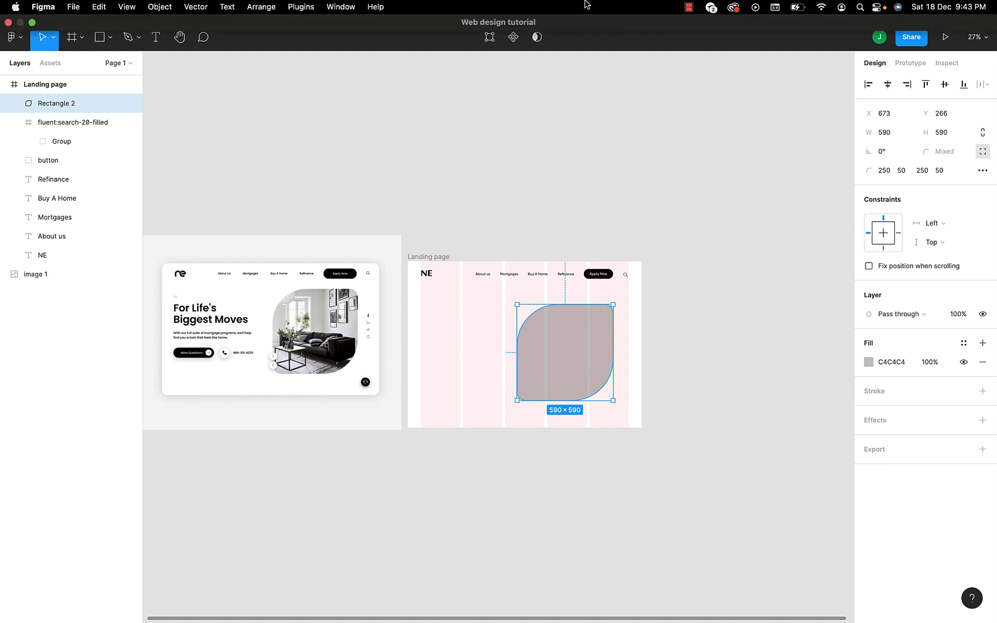
key(super+alt+p)
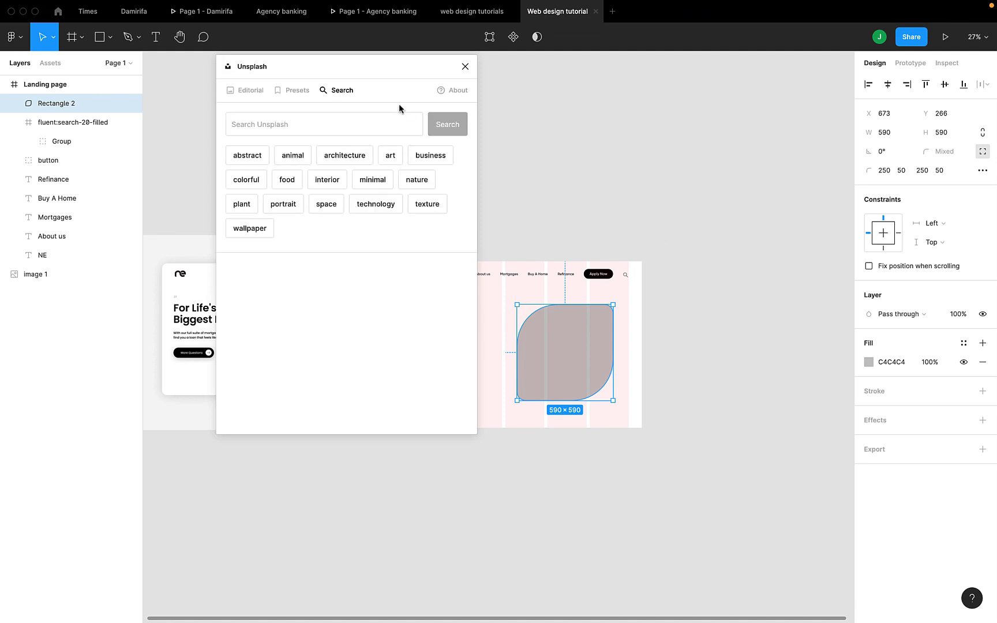
- Move the Unsplash window aside so the hero image placeholder stays uncovered
drag(336, 74, 712, 143)
scroll(486, 276, right, 2)
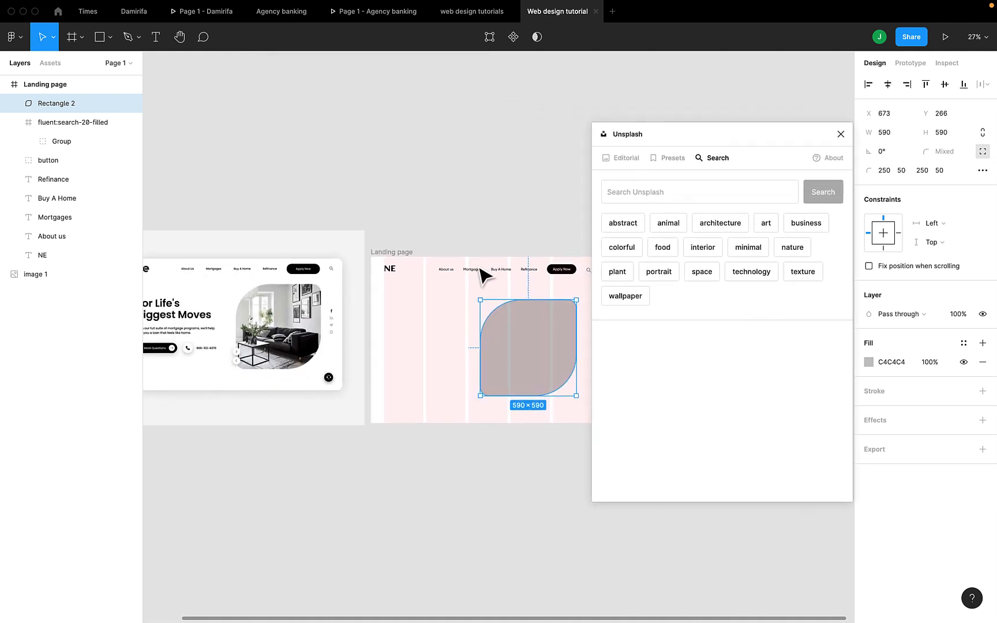
scroll(475, 269, right, 2)
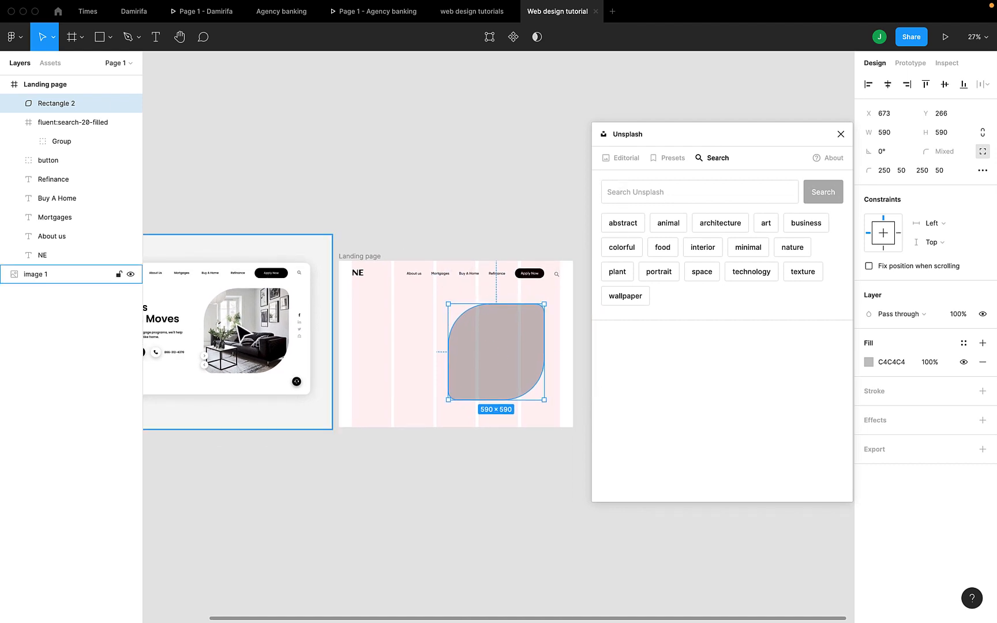
- Check the photo in the reference design and search Unsplash for "living room"
scroll(238, 324, up, 5)
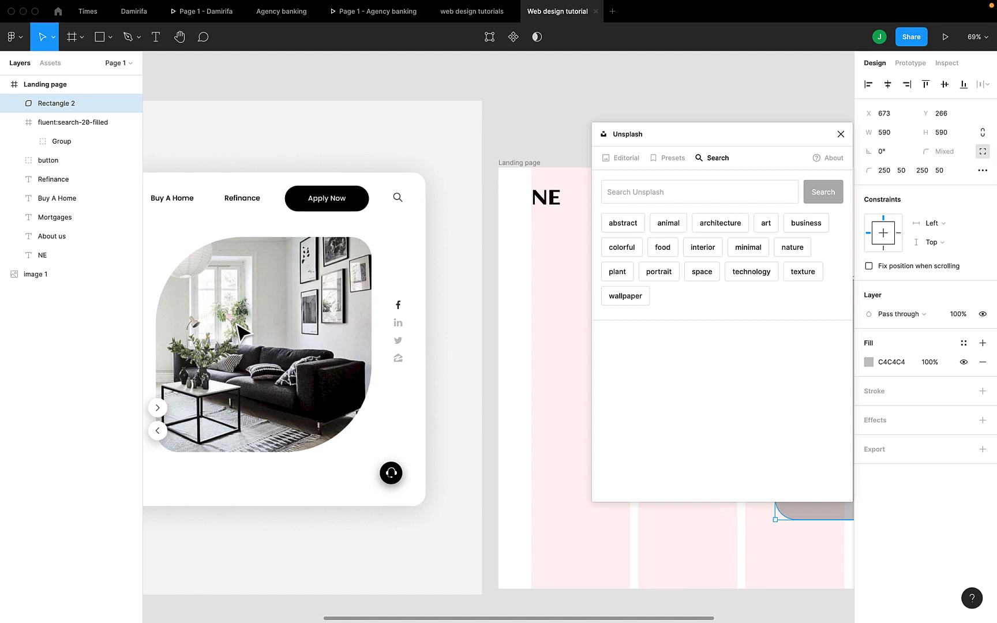
scroll(237, 324, right, 5)
scroll(237, 324, down, 3)
scroll(237, 325, left, 3)
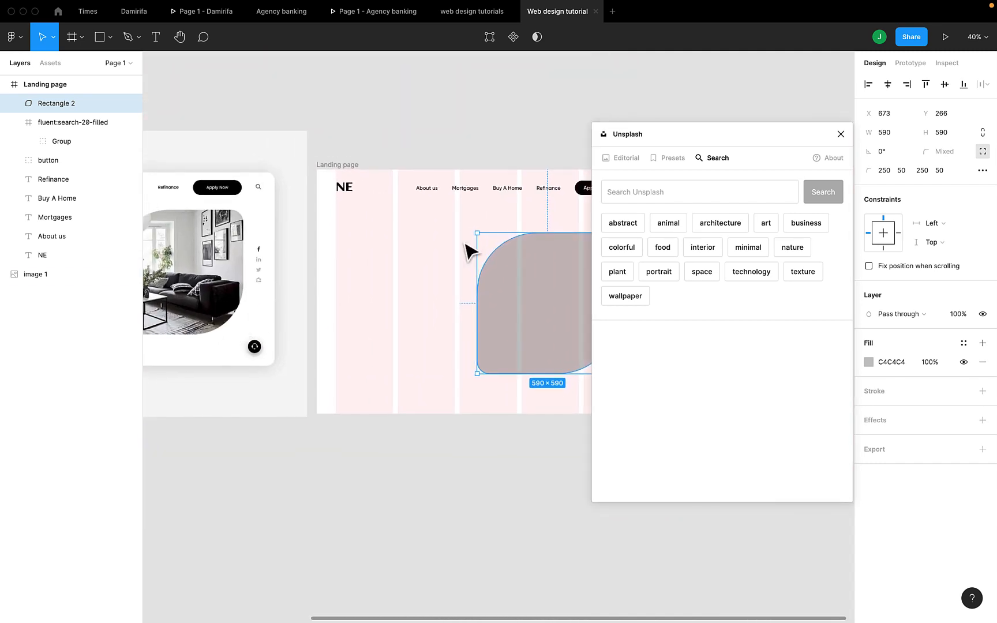
click(618, 193)
text(l)
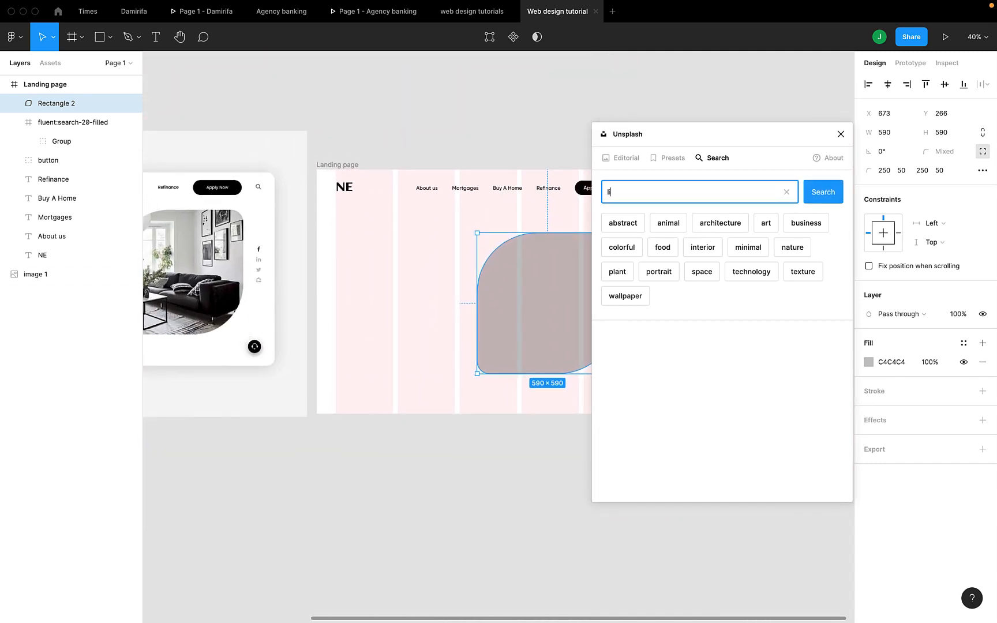
text(iving room)
key(Return)
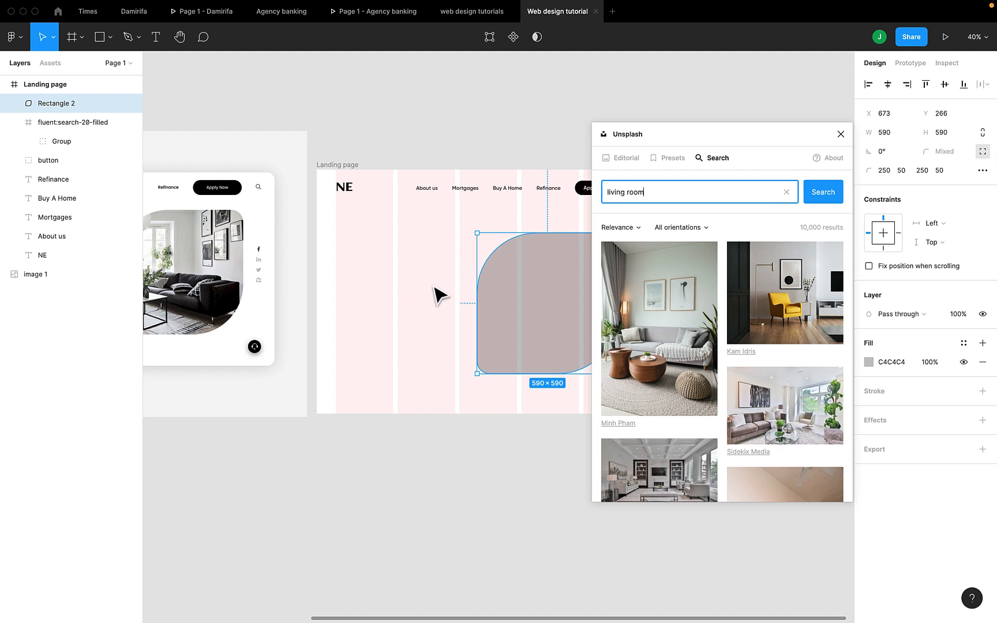
- Fill the placeholder with the photo of a grey sofa, two framed pictures and round wooden tables, and close Unsplash
scroll(436, 292, right, 1)
scroll(424, 291, right, 2)
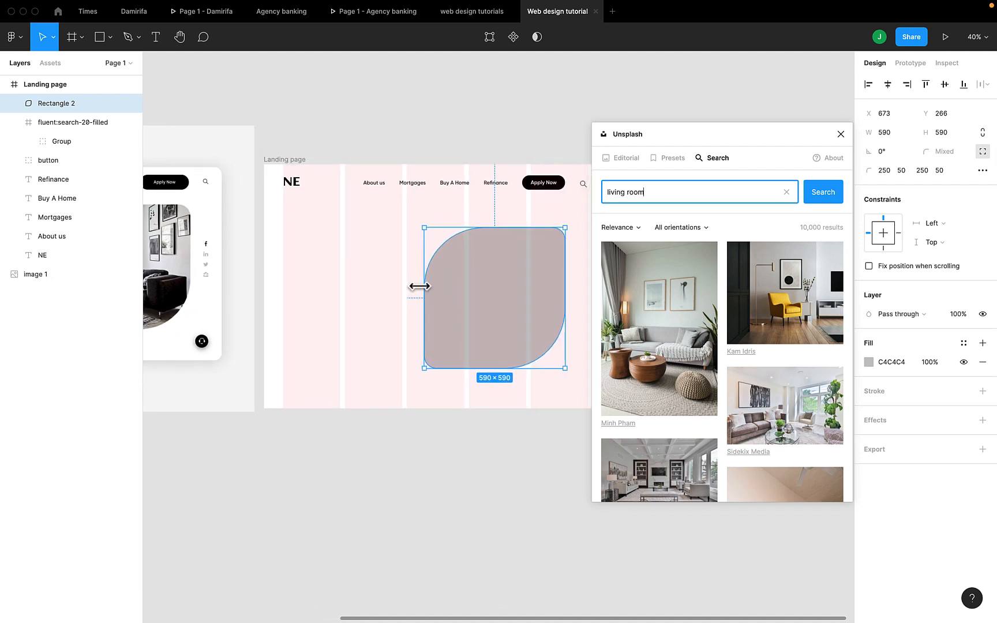
scroll(730, 352, down, 4)
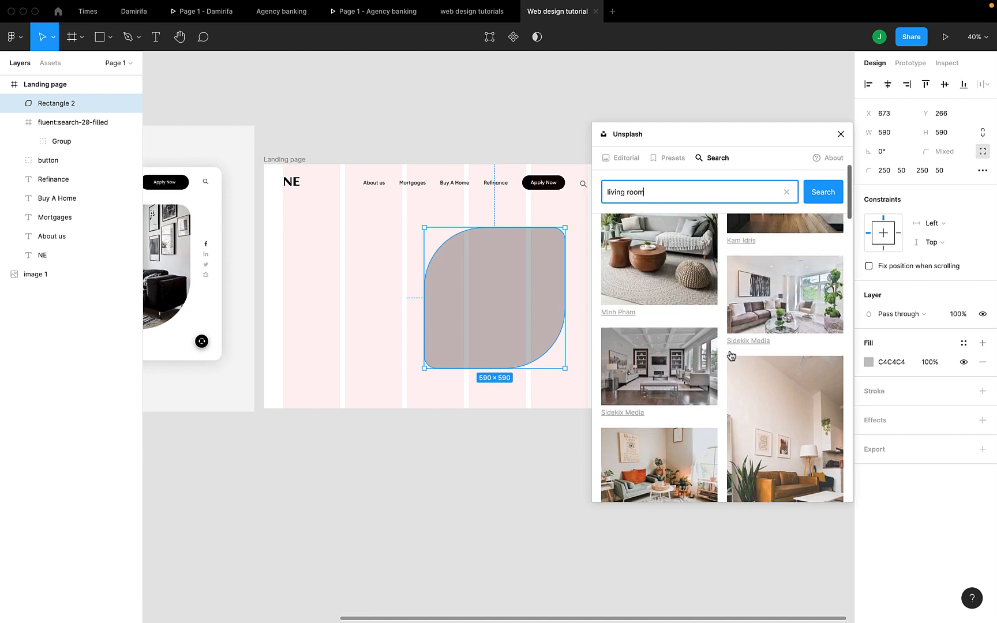
scroll(730, 353, up, 3)
click(663, 315)
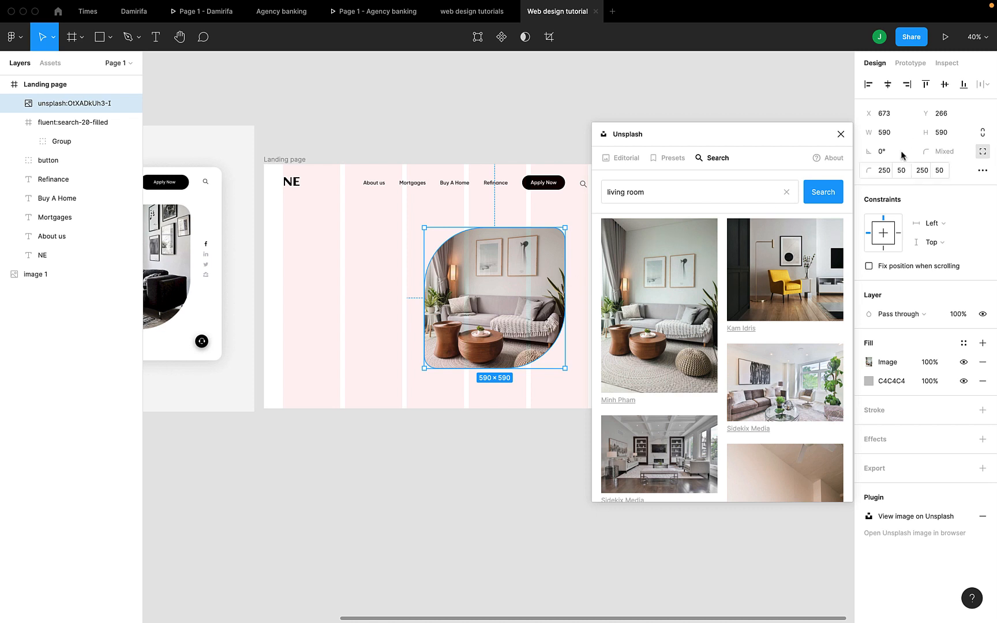
click(841, 134)
click(665, 272)
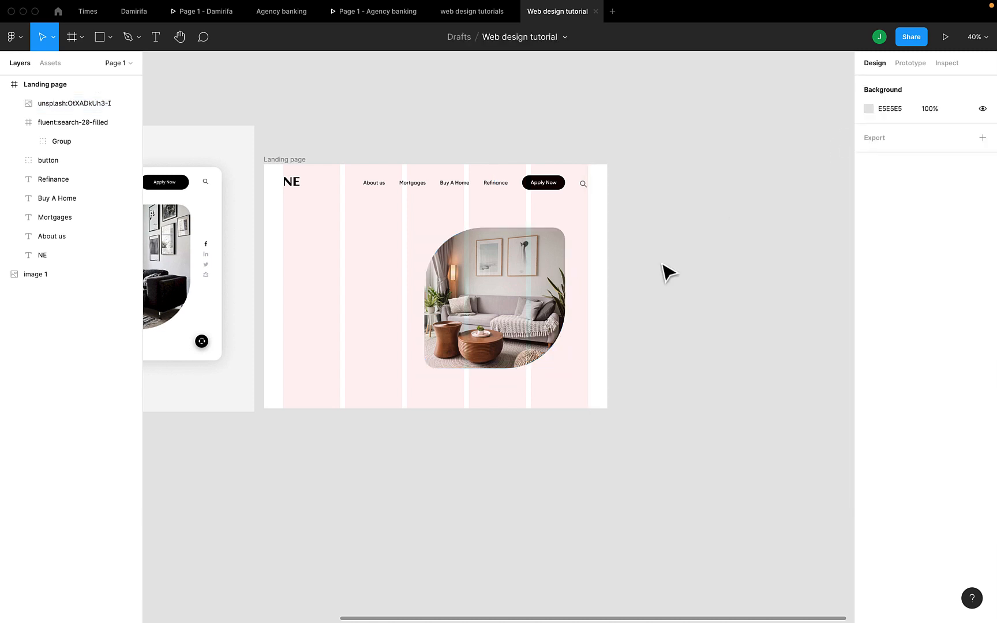
- Compare the filled hero image and surrounding layout of the landing page with the reference design
scroll(668, 272, left, 5)
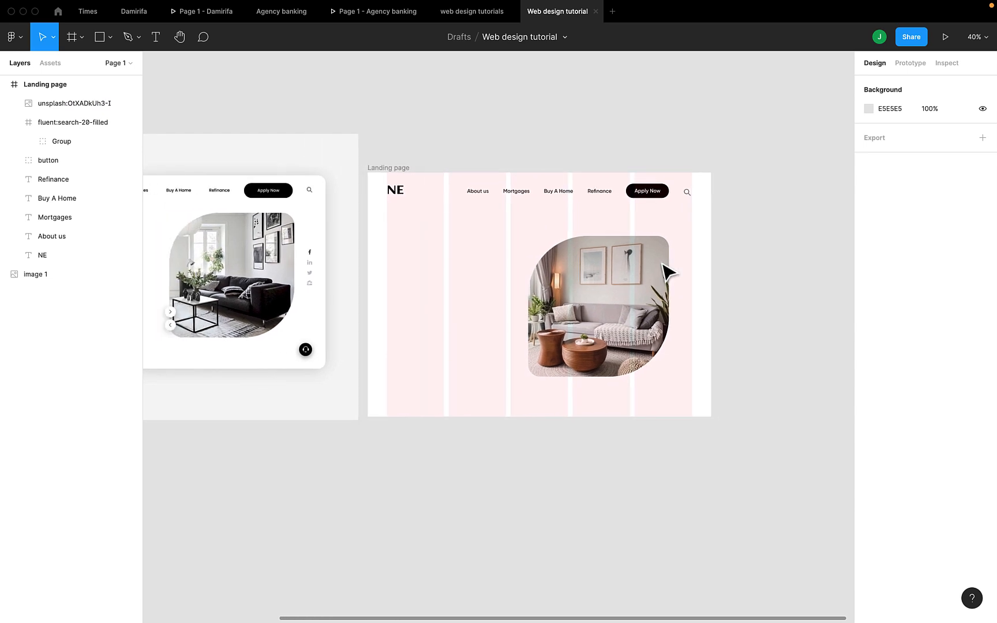
click(667, 271)
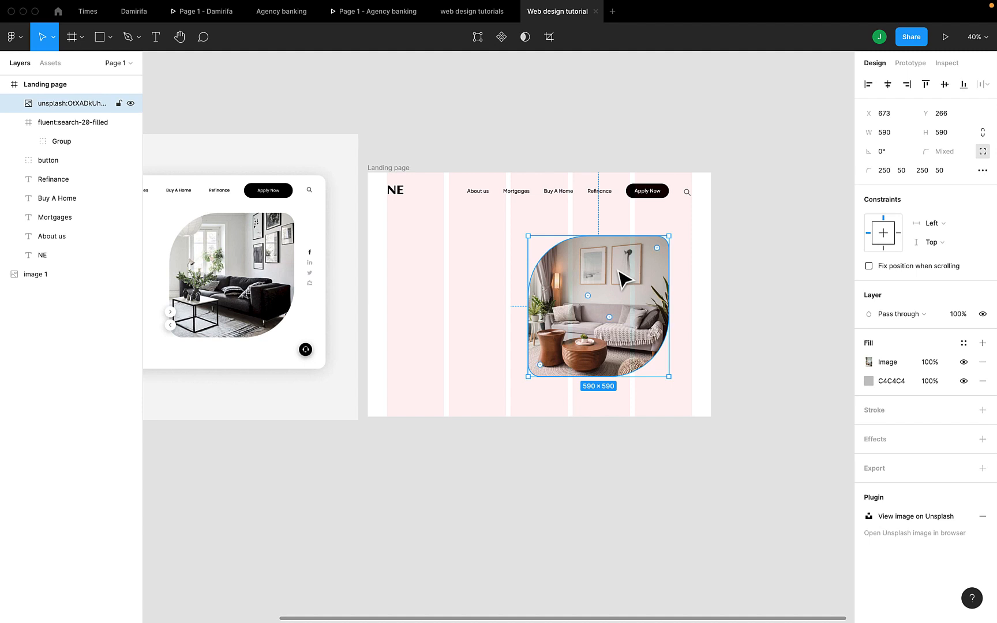
scroll(625, 279, left, 3)
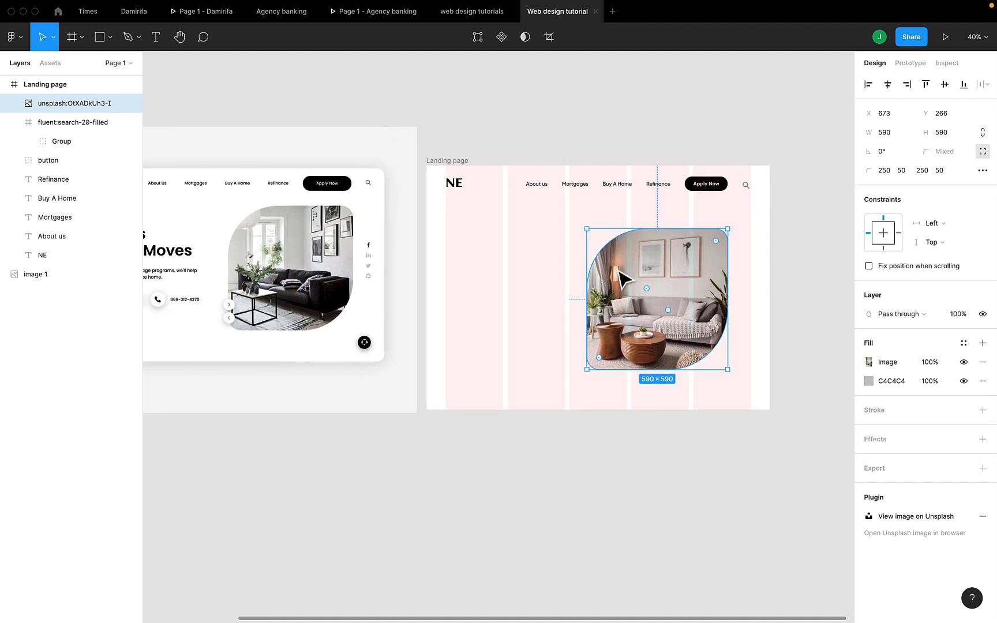
scroll(624, 279, left, 4)
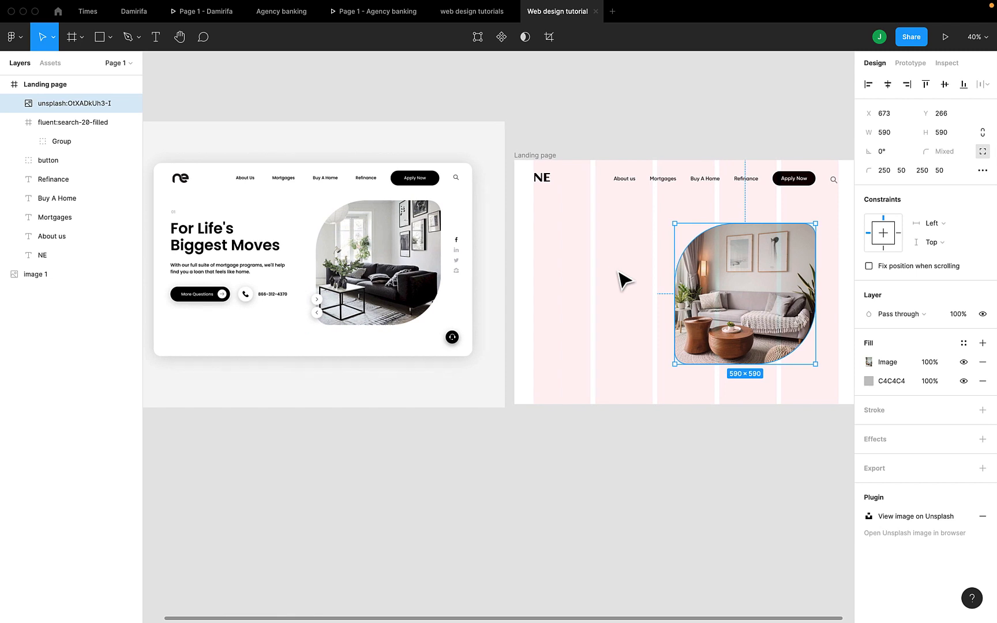
scroll(624, 279, right, 3)
scroll(624, 279, right, 1)
scroll(624, 279, left, 4)
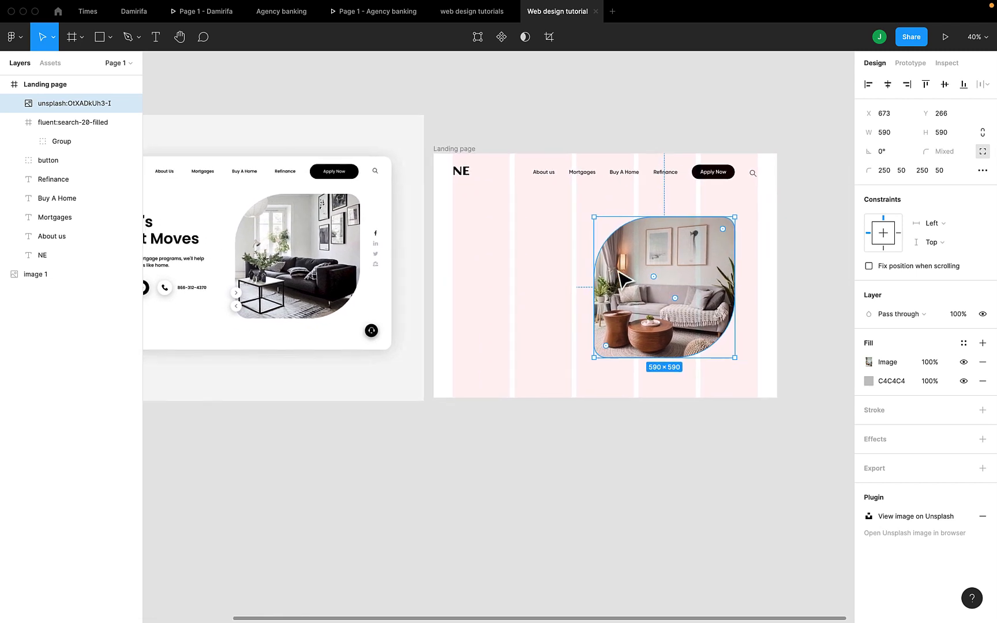
scroll(625, 279, right, 1)
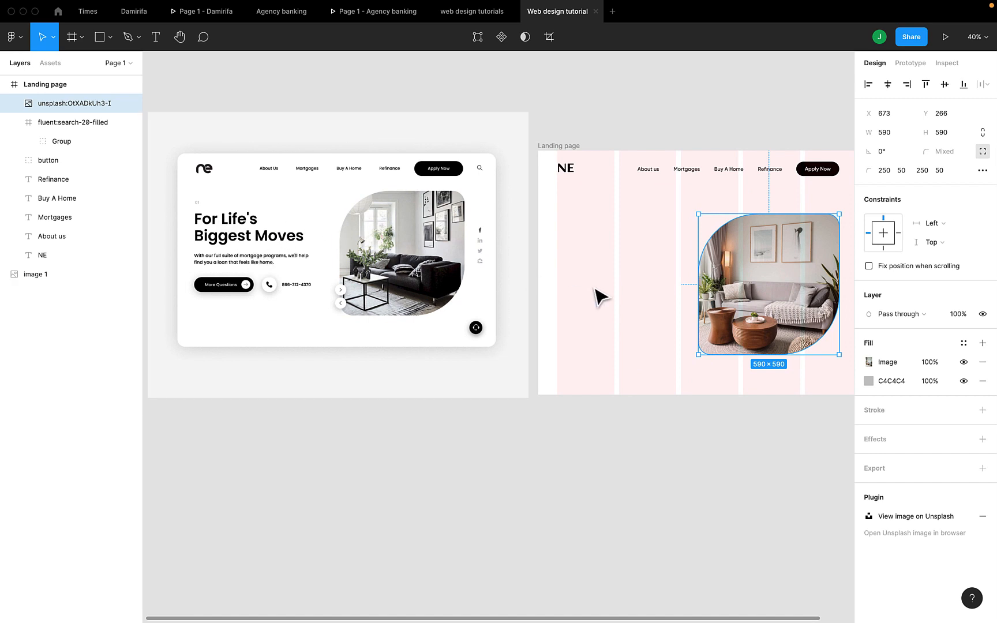
- Add the two-line heading "For Life's / Biggest Moves" at the left margin of the landing page, beside the hero image
key(t)
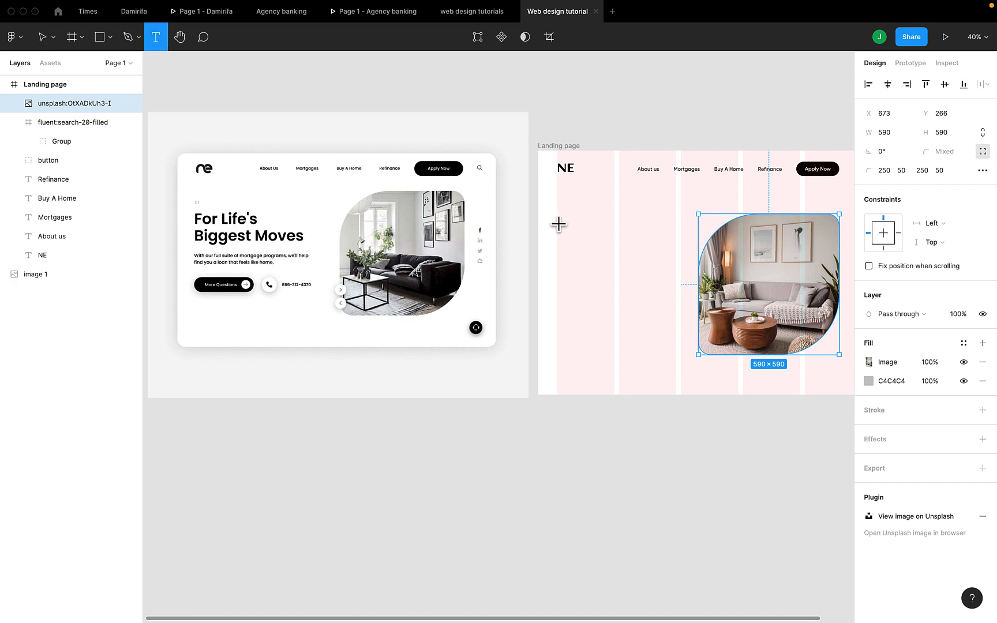
click(557, 226)
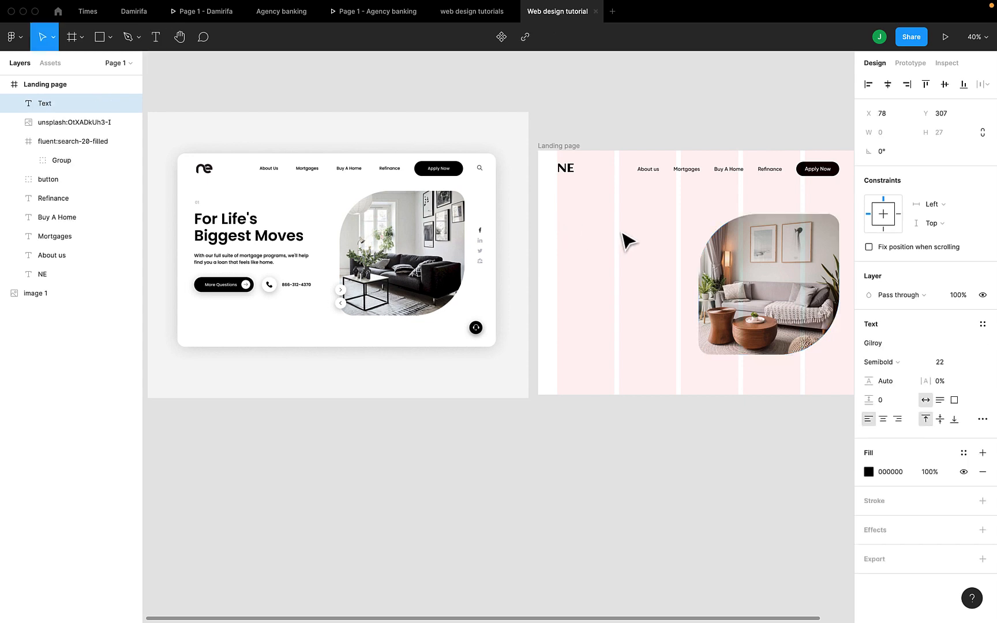
text(For Life's)
key(Return)
text(B)
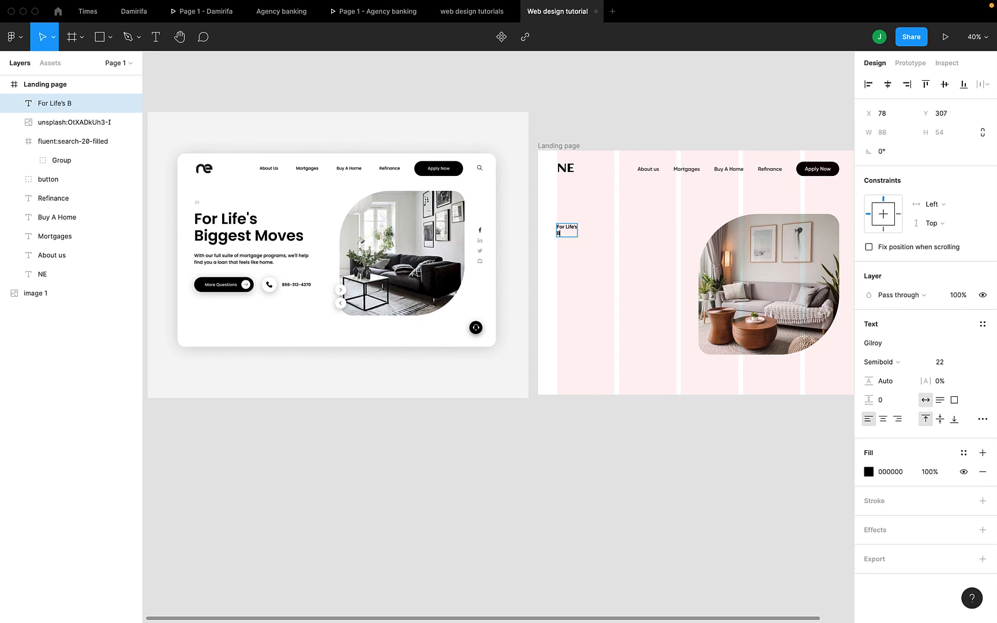
text(iggest Moves)
key(Escape)
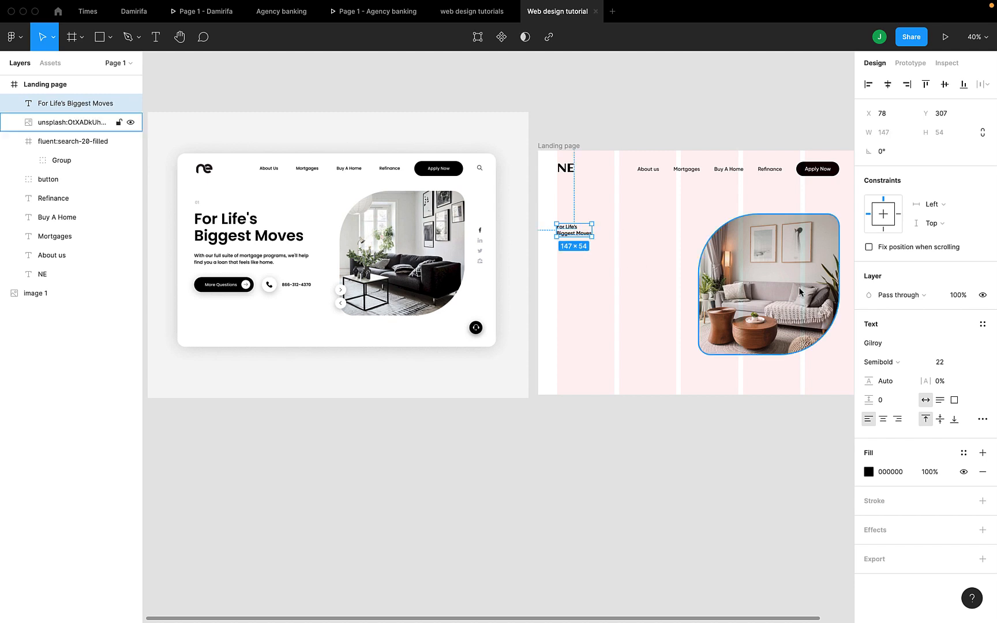
- Set the heading's font size to 60 and move it to X 80, Y 339
click(947, 366)
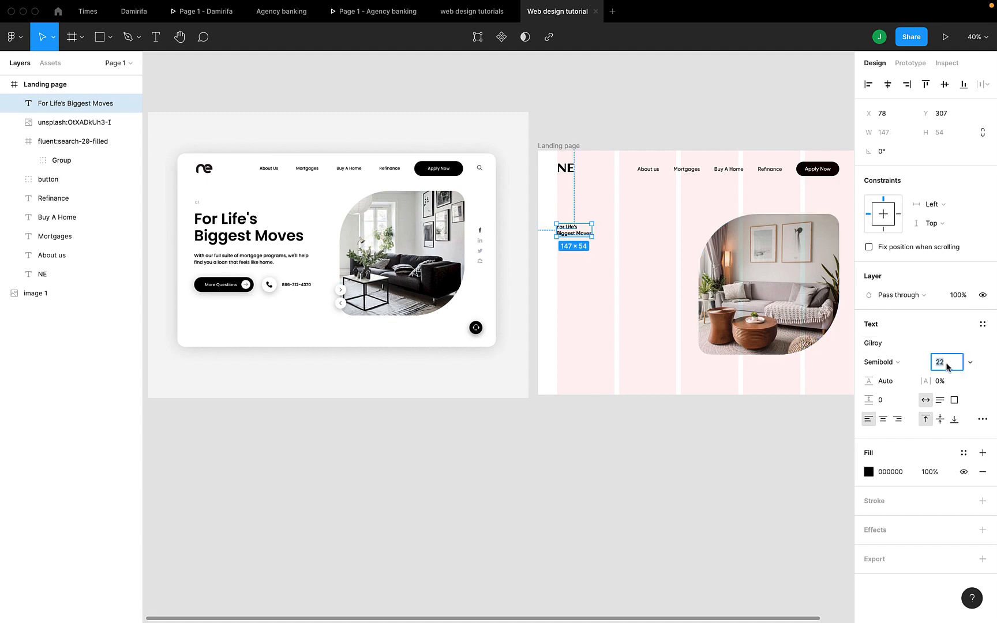
text(60)
key(Return)
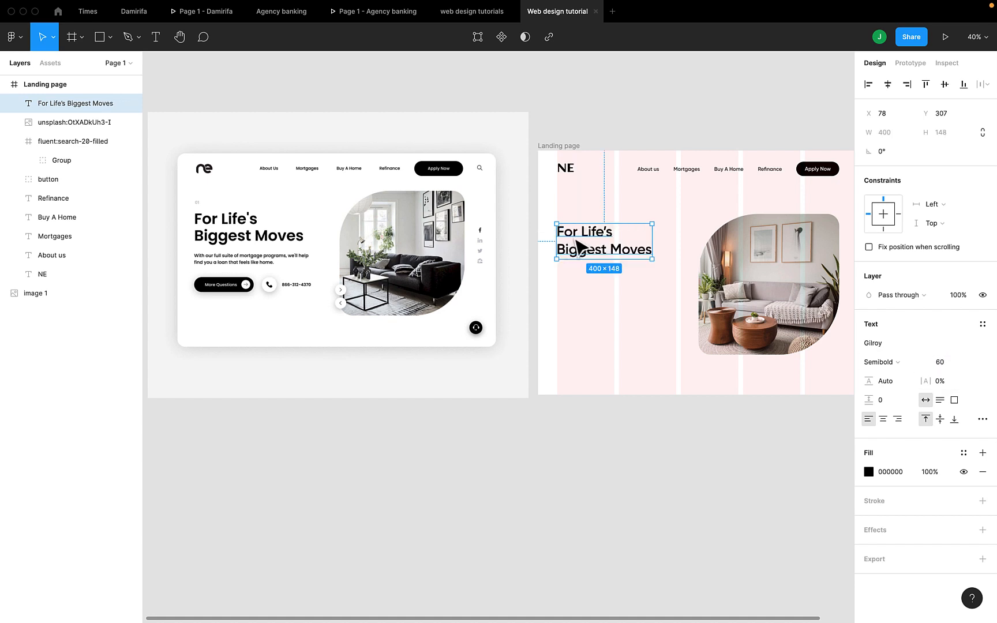
mouse_move(580, 247)
mouse_down()
mouse_move(583, 256)
mouse_move(577, 247)
mouse_up()
- Change the heading's font weight to Bold and its font size to 70
click(871, 368)
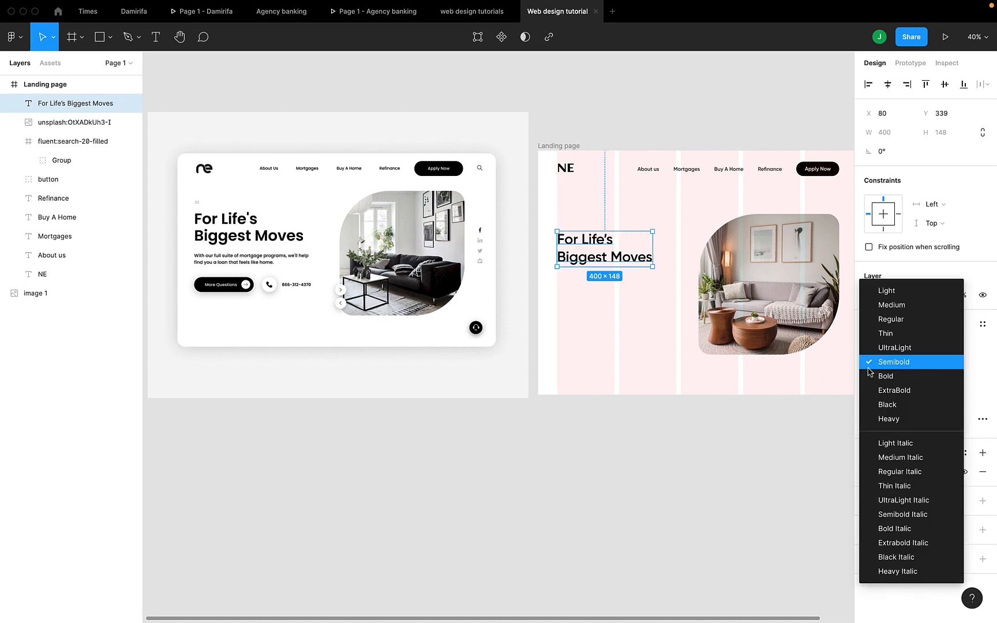
click(872, 376)
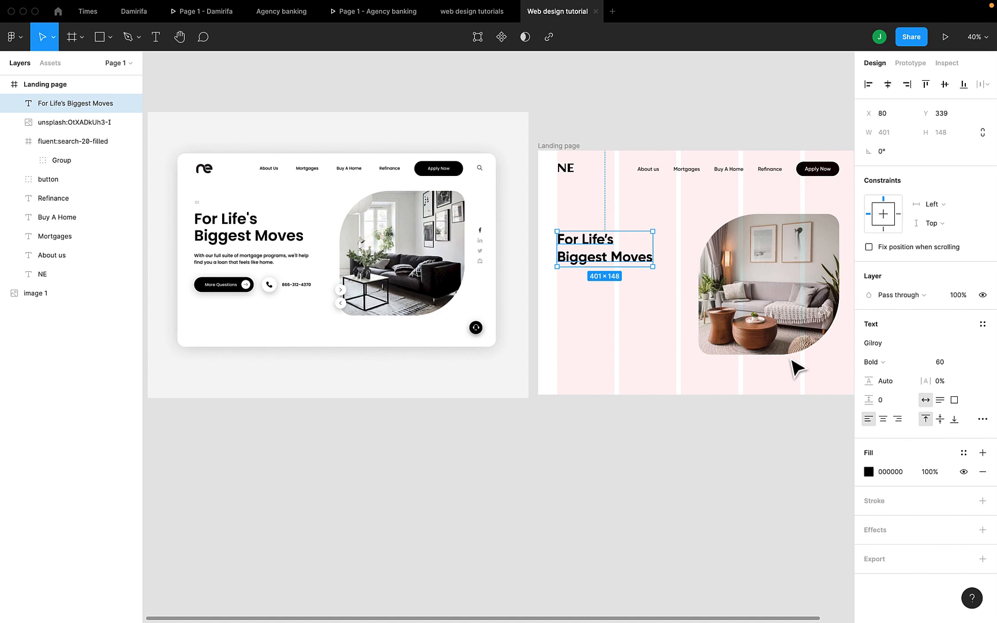
click(959, 368)
text(8)
key(BackSpace)
text(70)
key(Return)
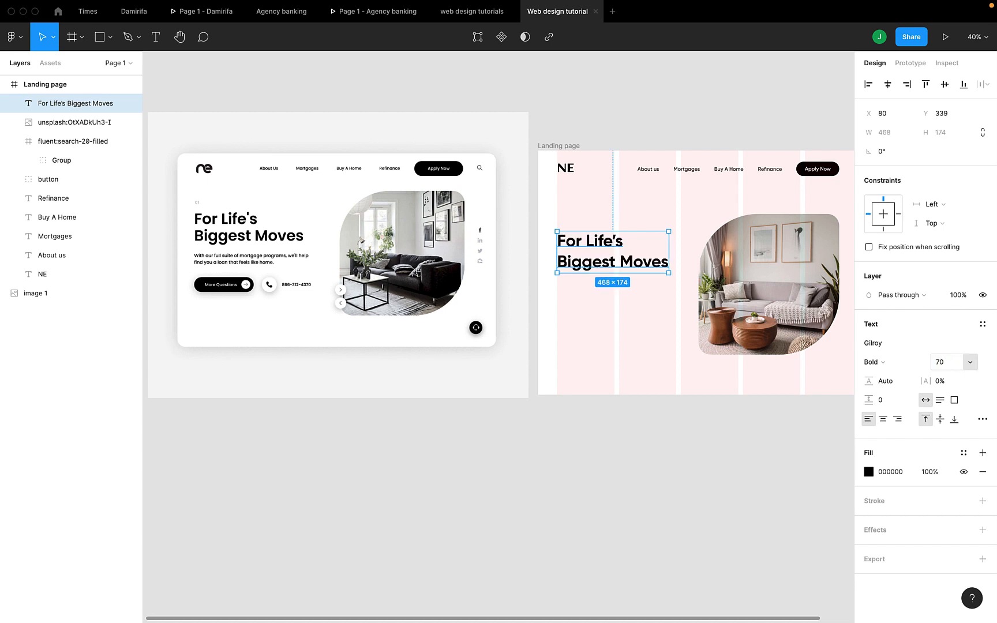
- Set the heading's font weight to Semibold
scroll(663, 260, right, 1)
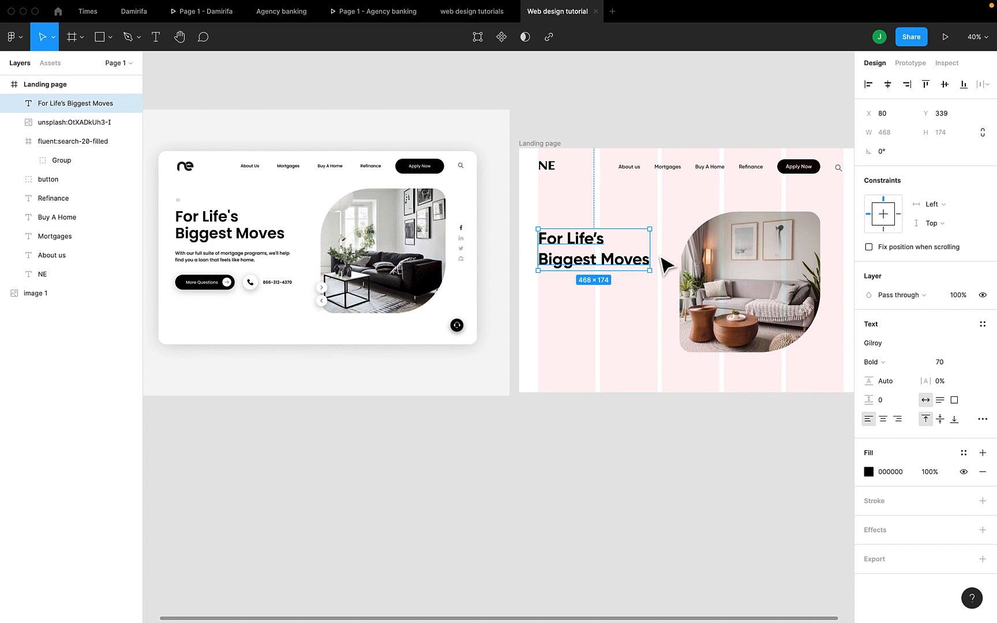
click(872, 362)
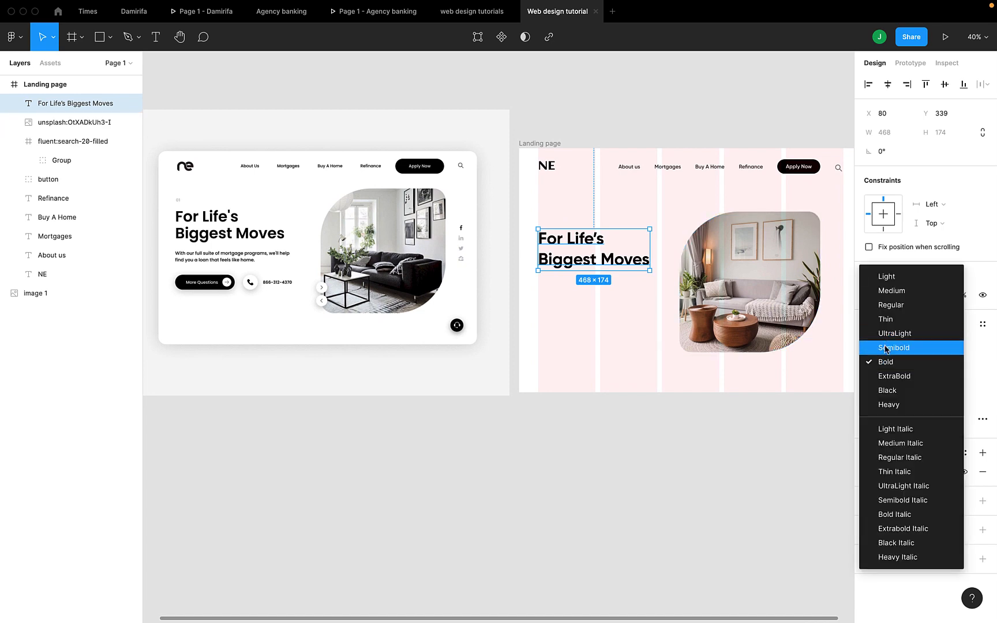
click(886, 348)
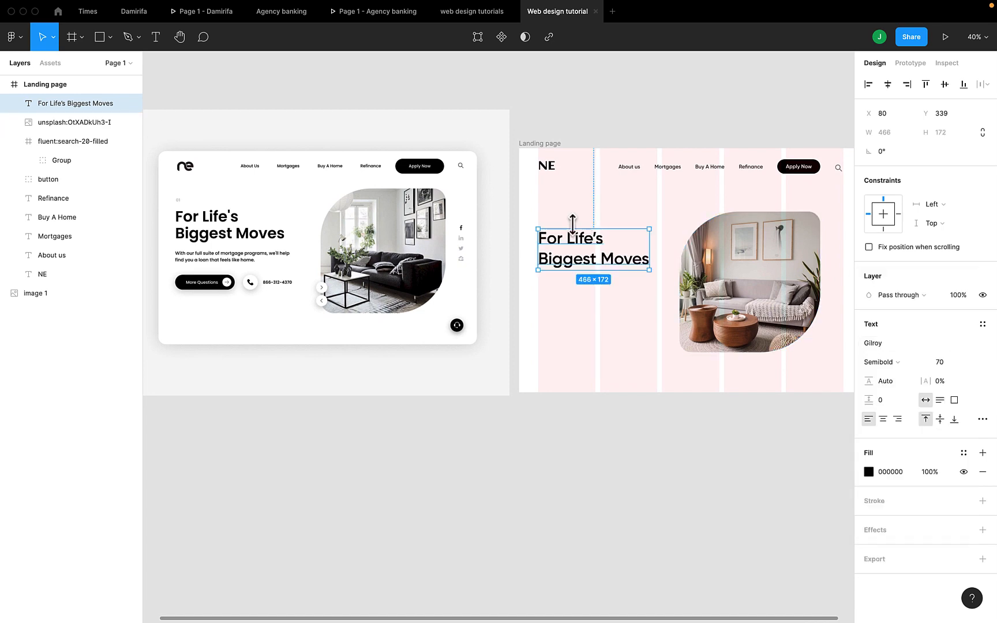
- Move the "For Life's Biggest Moves" heading up to Y 324, keeping it on the left margin at X 80
drag(566, 248, 566, 245)
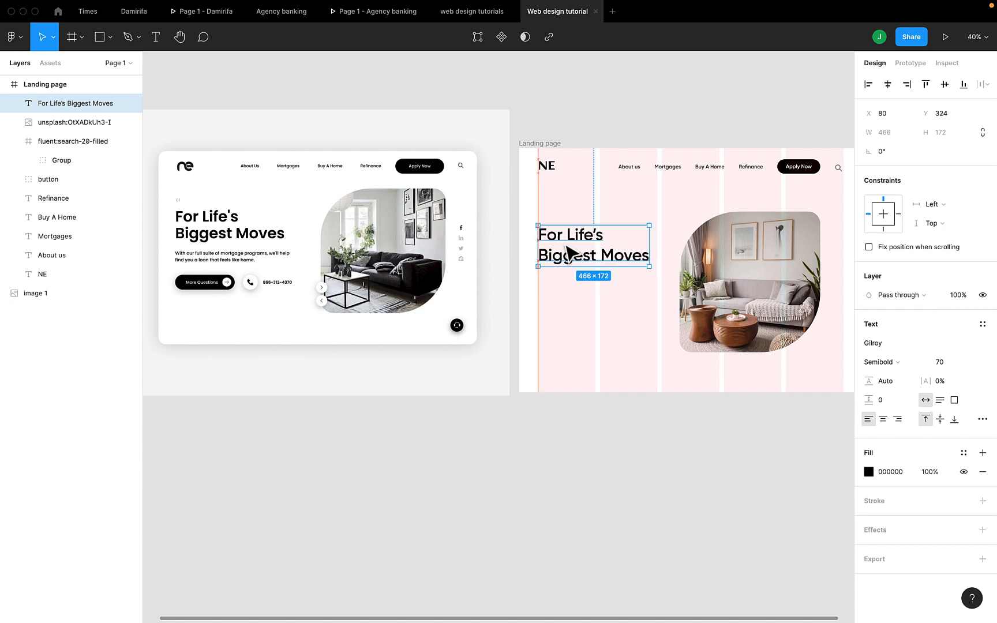
scroll(566, 245, right, 2)
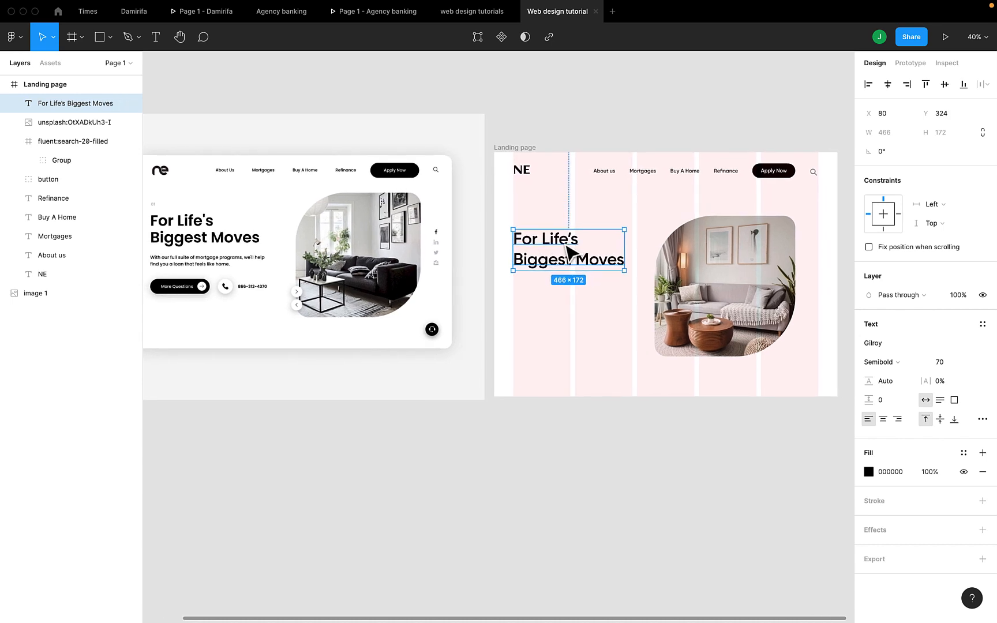
scroll(569, 251, left, 1)
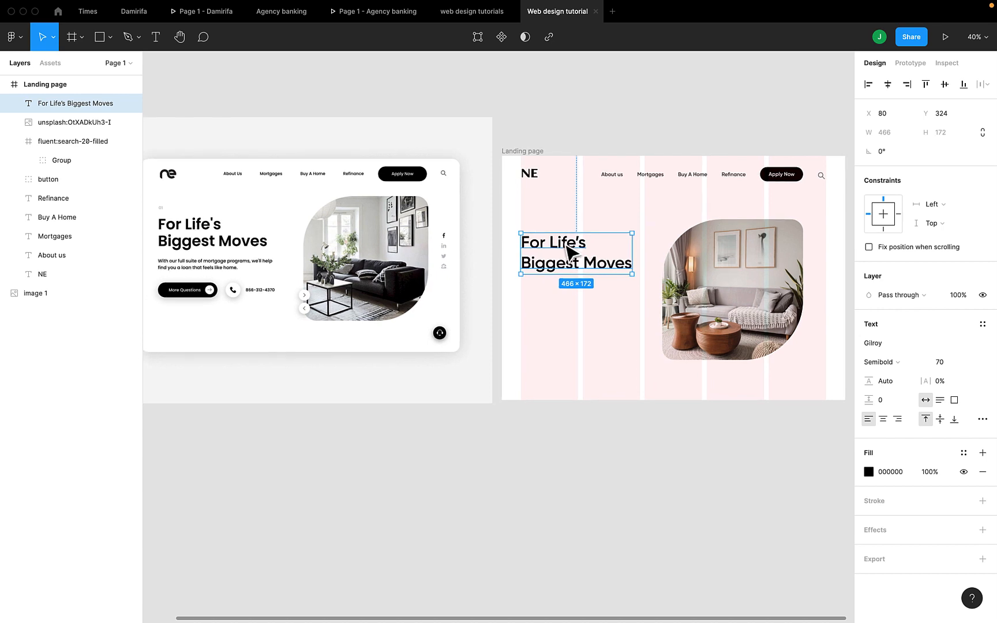
scroll(325, 273, left, 3)
scroll(325, 273, up, 1)
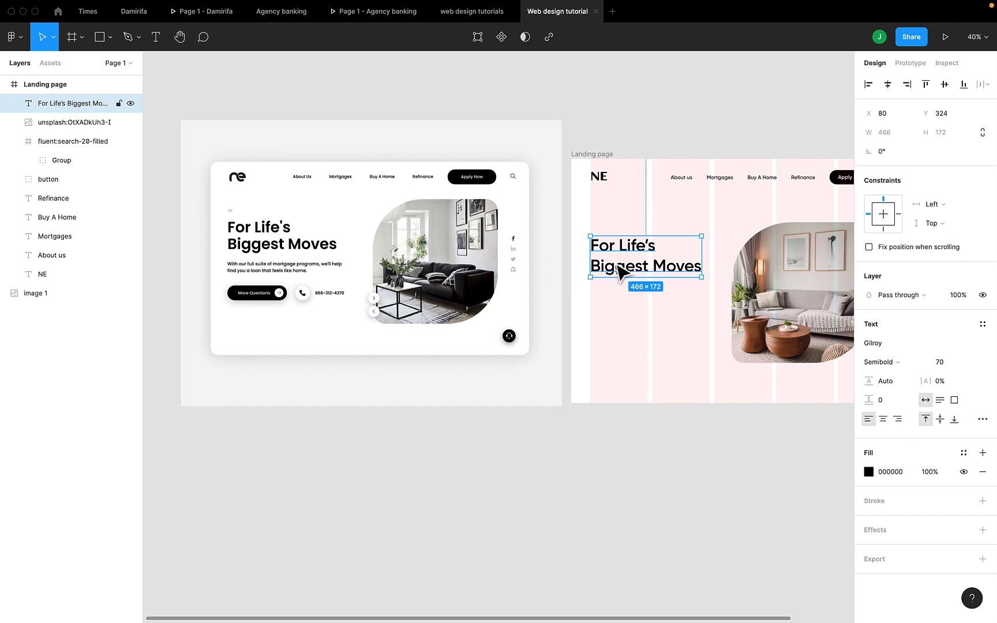
- Duplicate the "About us" navigation label and place the copy below the heading at X 80, Y 561
click(683, 180)
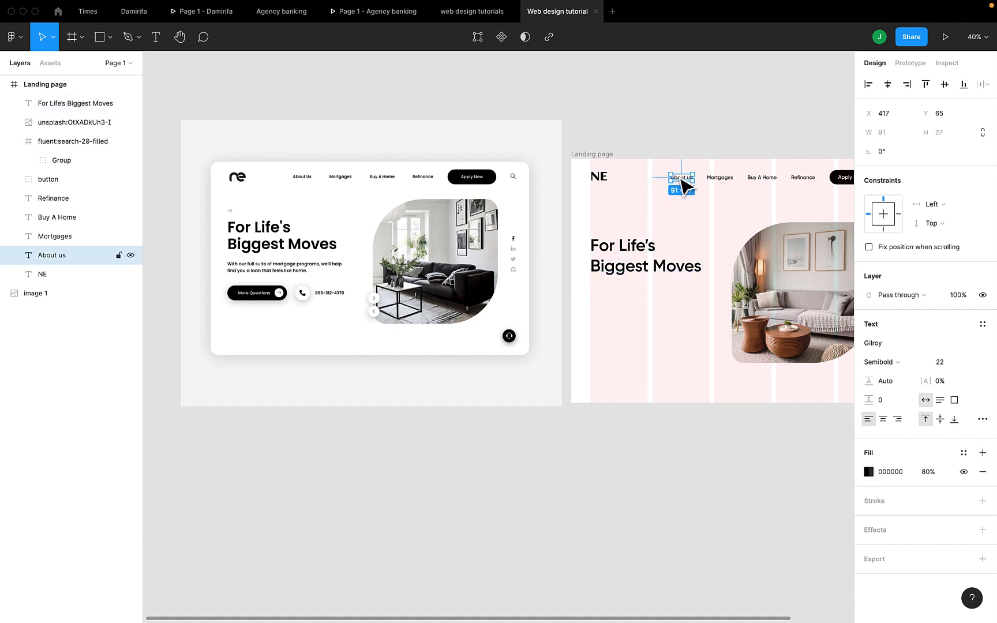
key(ctrl+d)
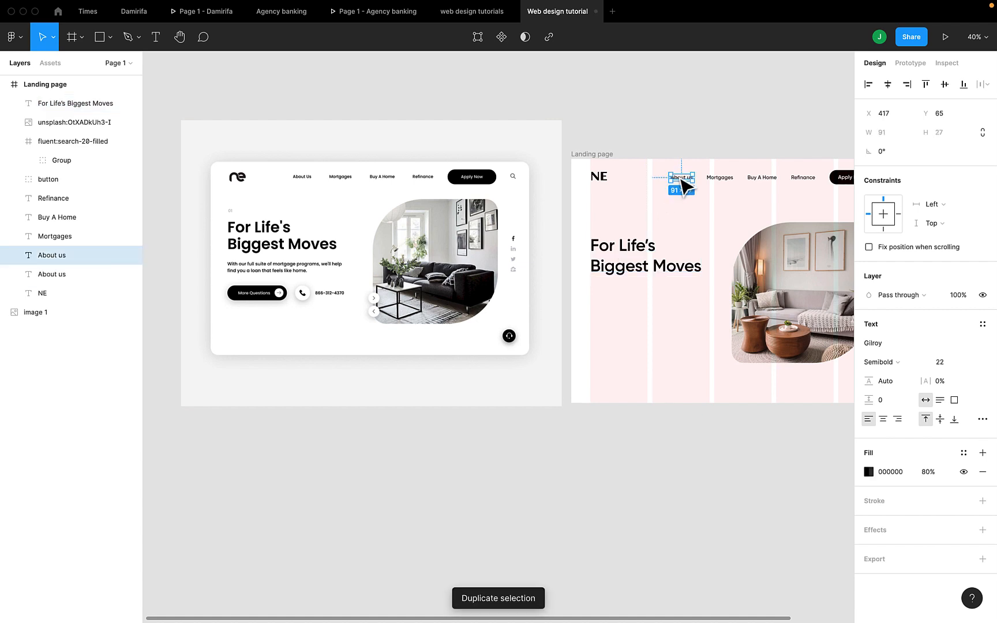
drag(682, 182, 601, 298)
scroll(603, 305, up, 2)
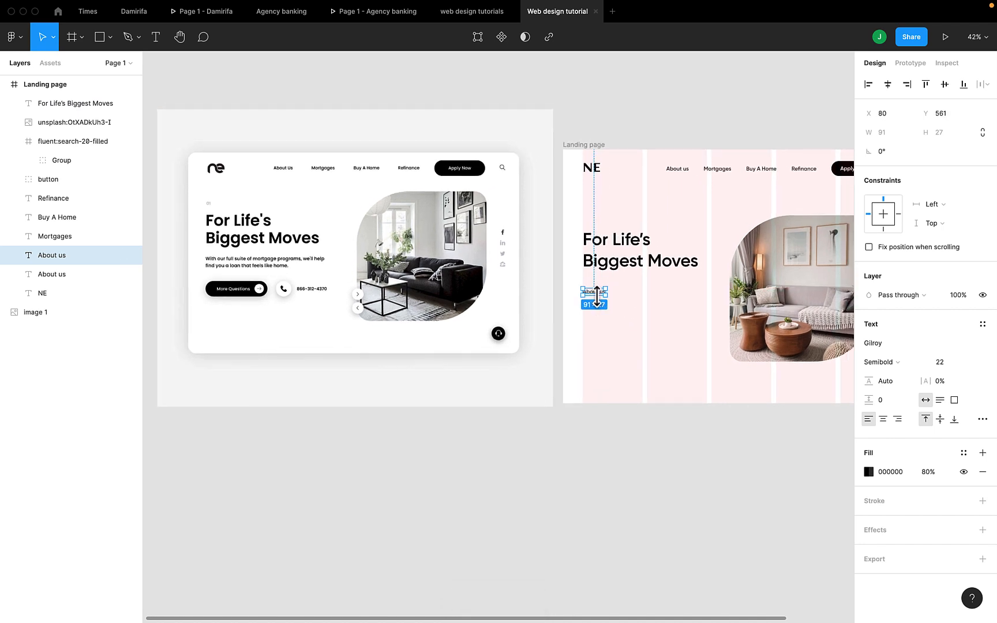
scroll(600, 300, up, 2)
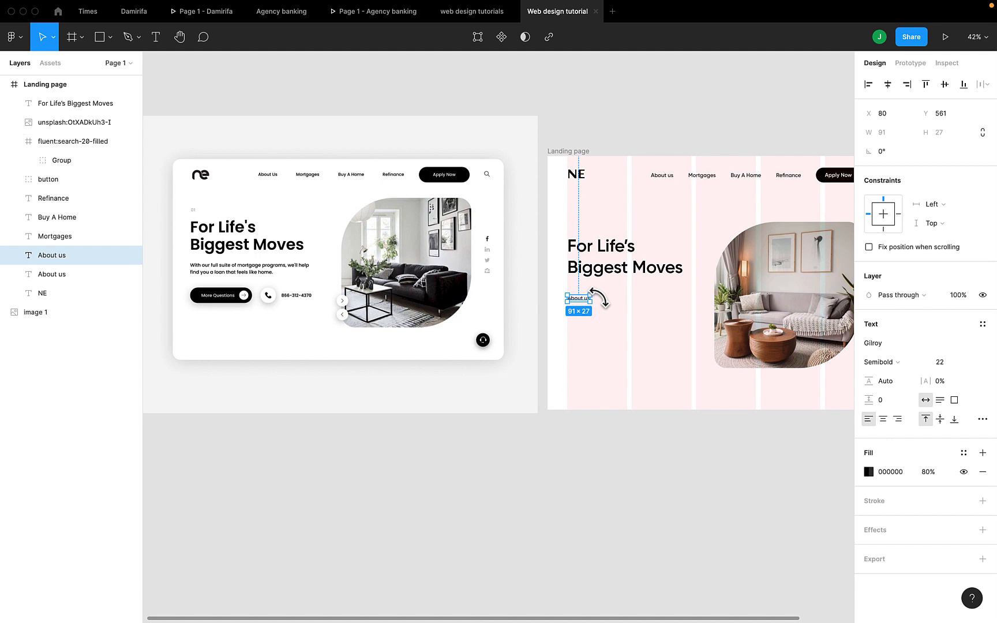
- Replace the copied label's text below the heading with "With our full suite of mortgage programs, we'll help"
double_click(577, 298)
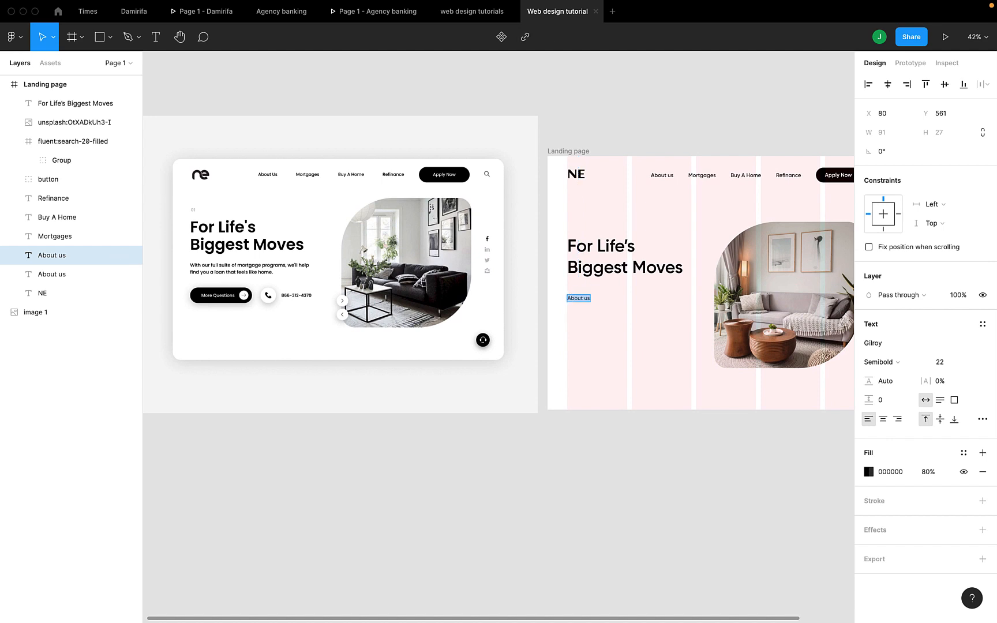
text(With a)
key(BackSpace)
text(op)
key(BackSpace)
text(ur full suite)
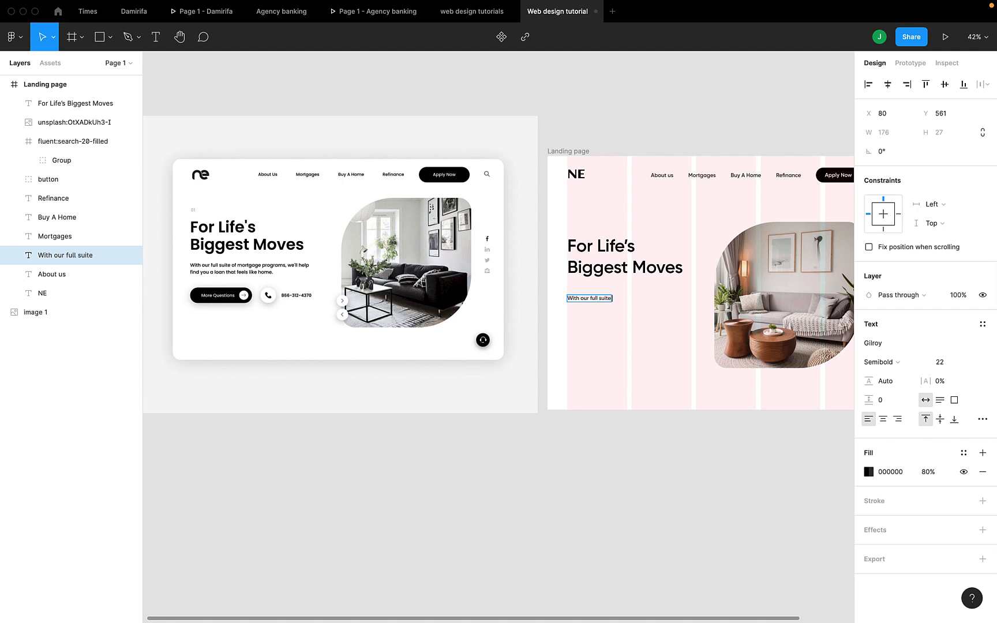
text( of mortgage programs)
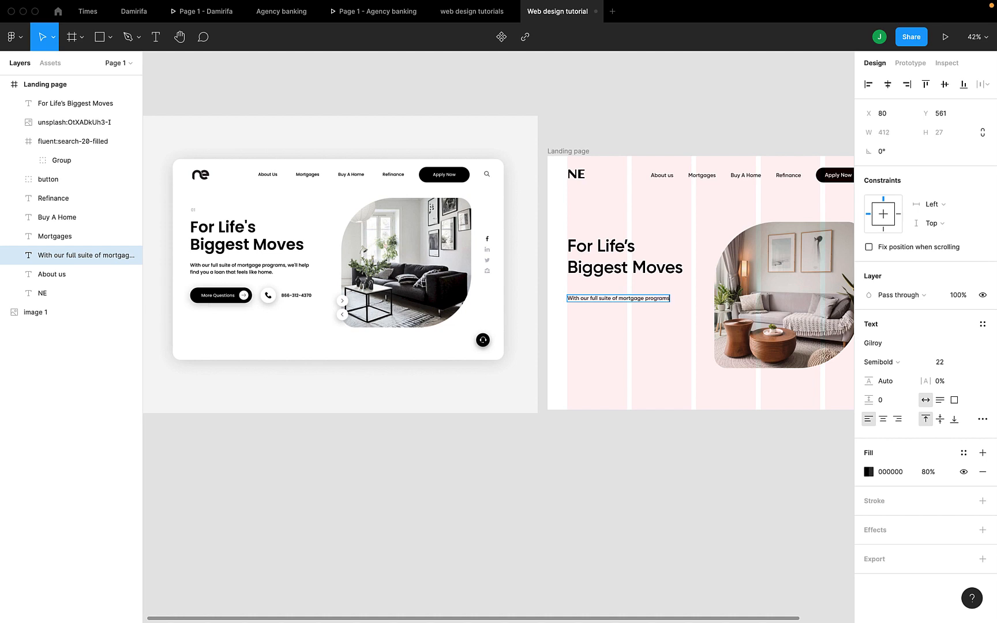
text(, we'll help)
- Add a second line reading "find you a loan that feels like home" to the paragraph below the heading
key(Return)
text(find)
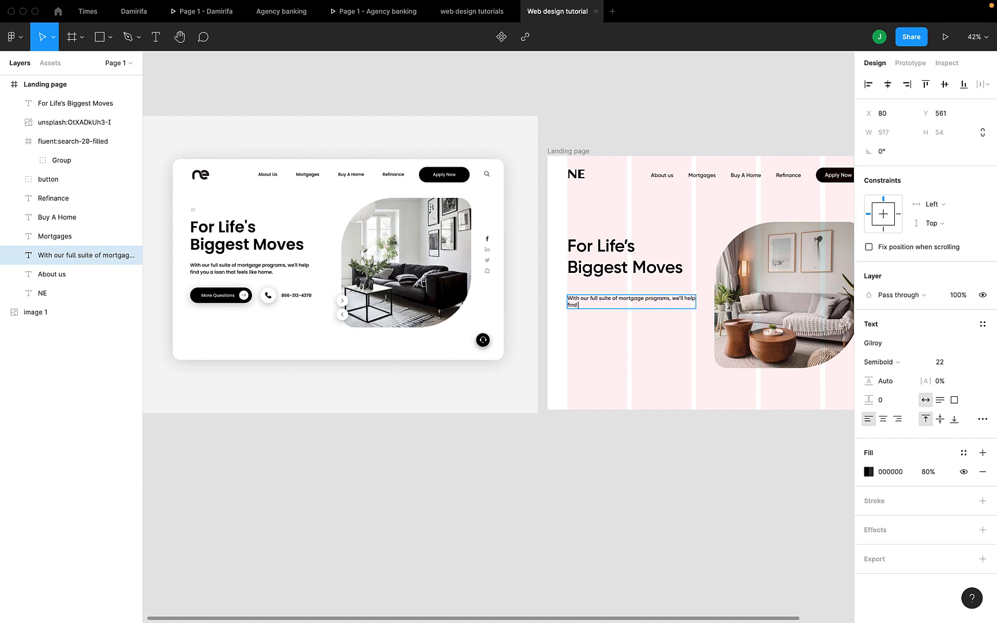
text( you a lo)
text(an th)
text(at)
text( fee)
text(ls lik)
text(e a)
text( home)
key(Escape)
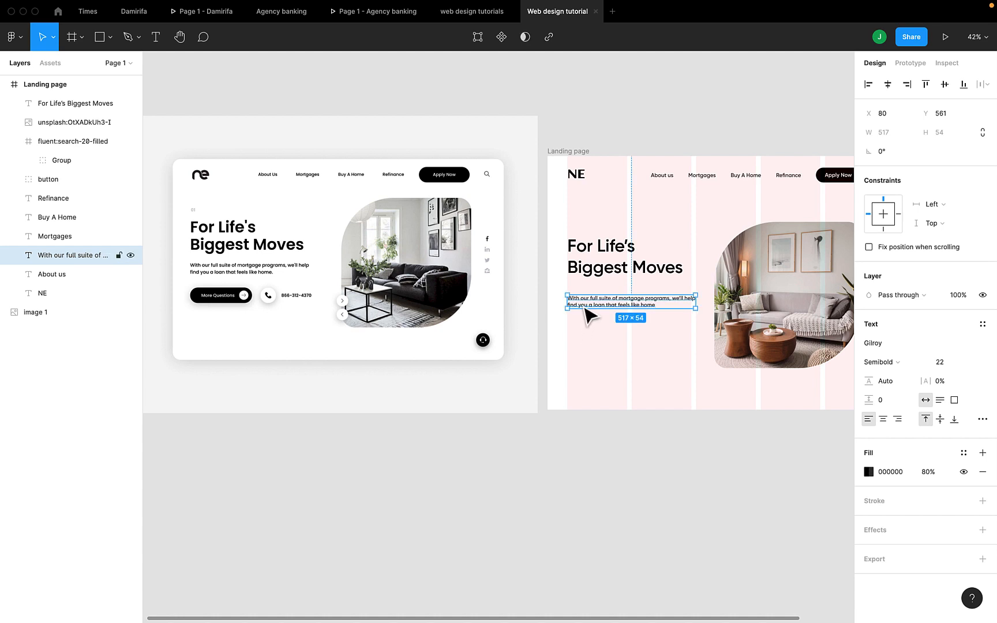
- Move the two-line paragraph to X 83, Y 536, leaving a 40 px gap below the heading
drag(584, 308, 589, 299)
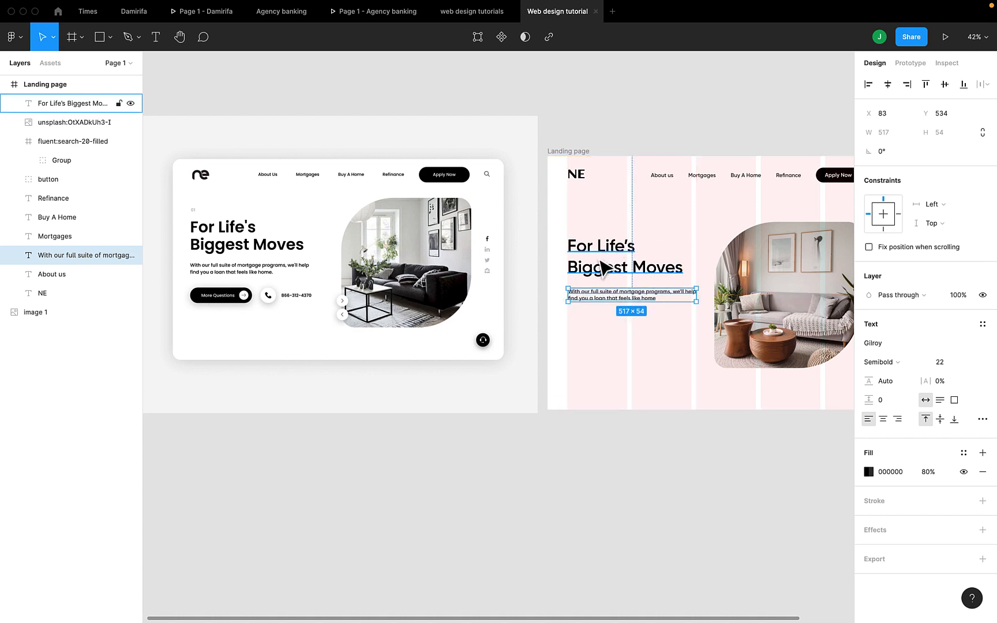
key(alt)
key(Down)
key(Down)
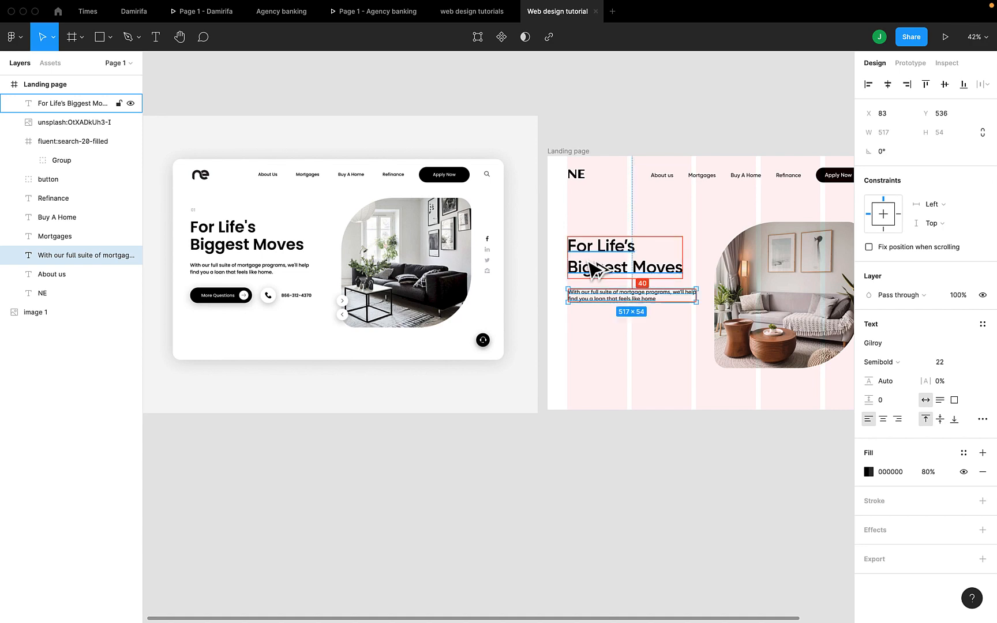
key(ctrl+Left)
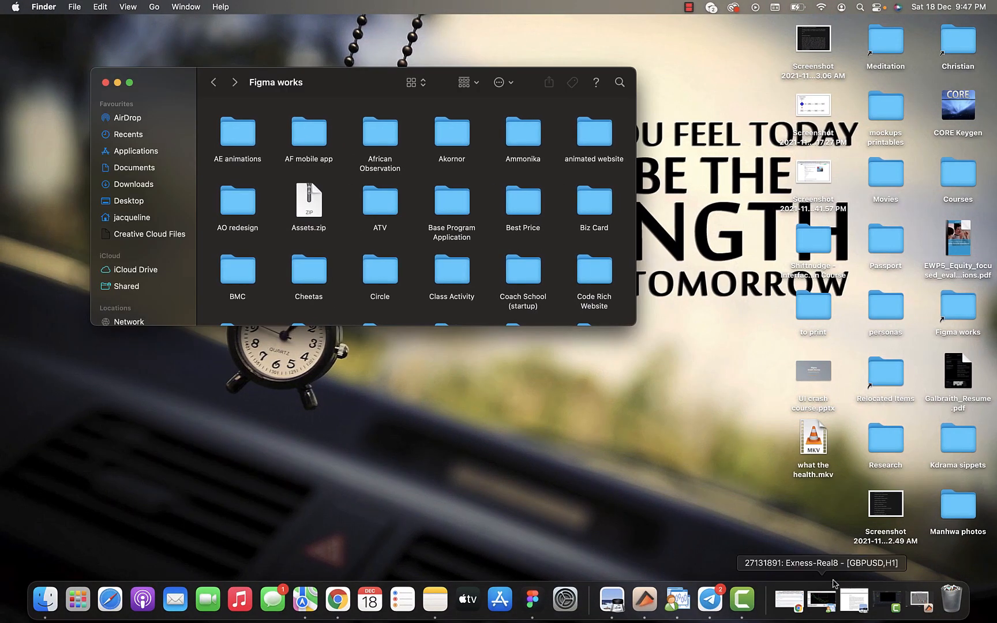
click(742, 598)
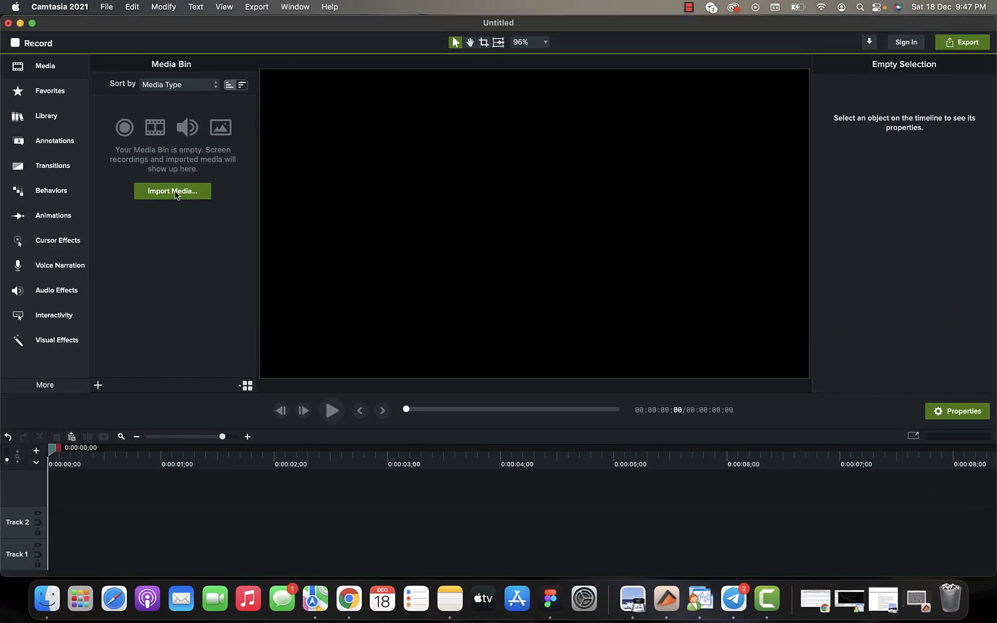